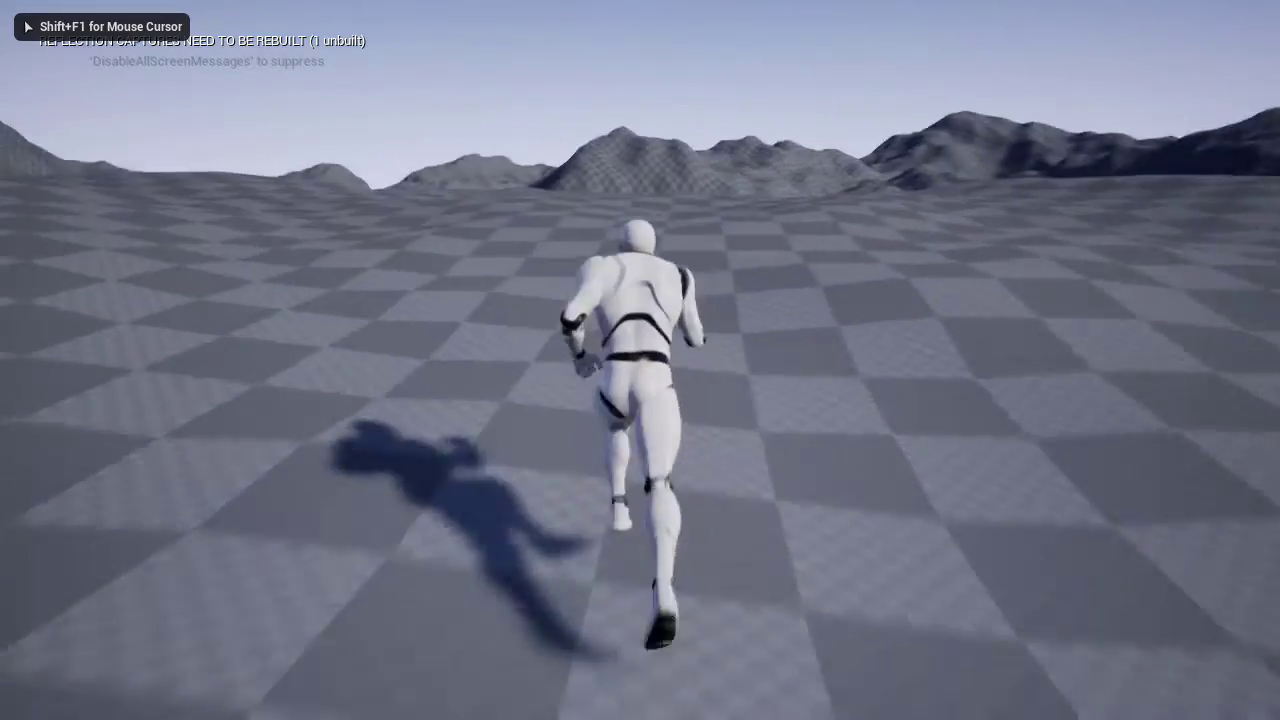
key(d)
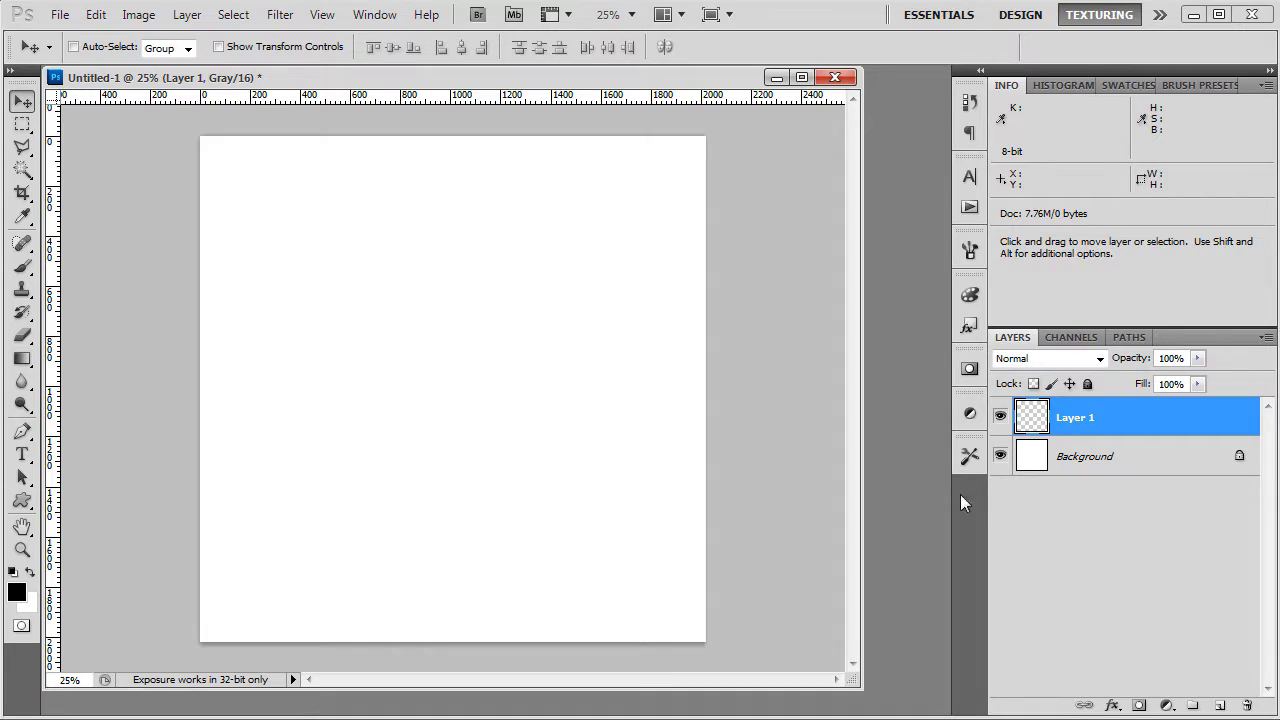
Fill the empty Layer 1 with a black-and-white cloud pattern using the Clouds render filter.
click(279, 14)
mouse_move(323, 290)
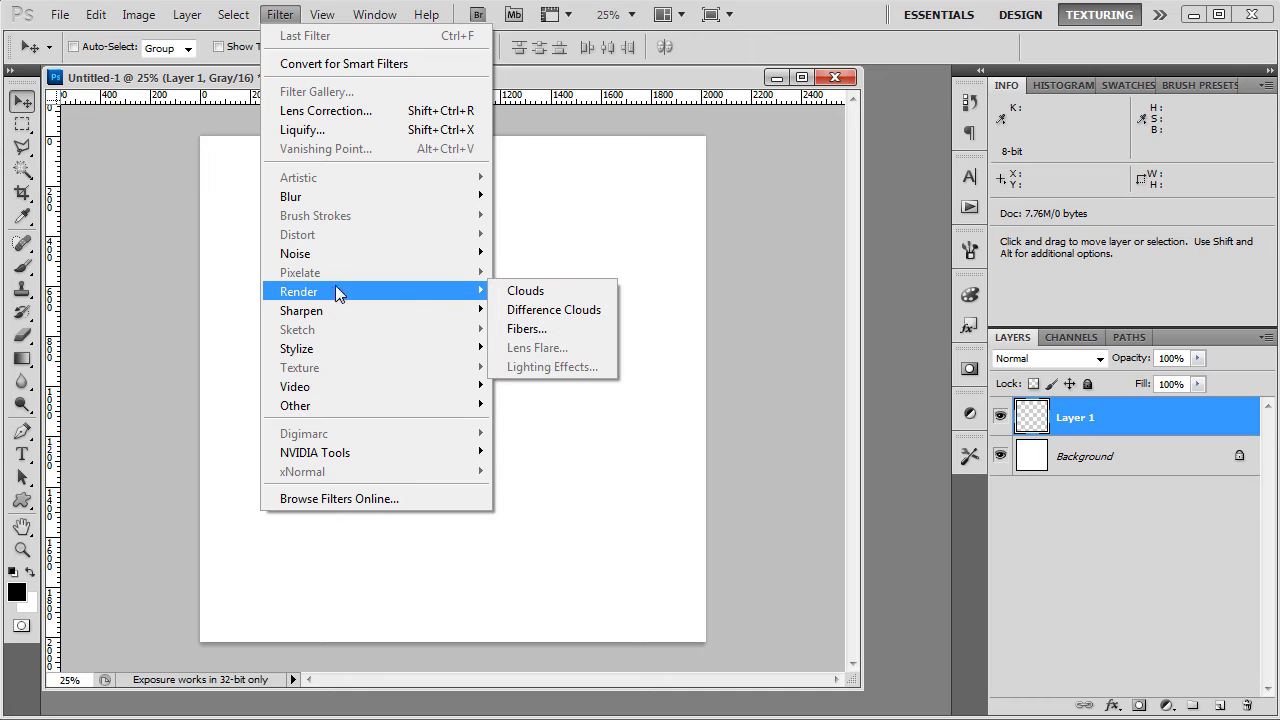
click(540, 293)
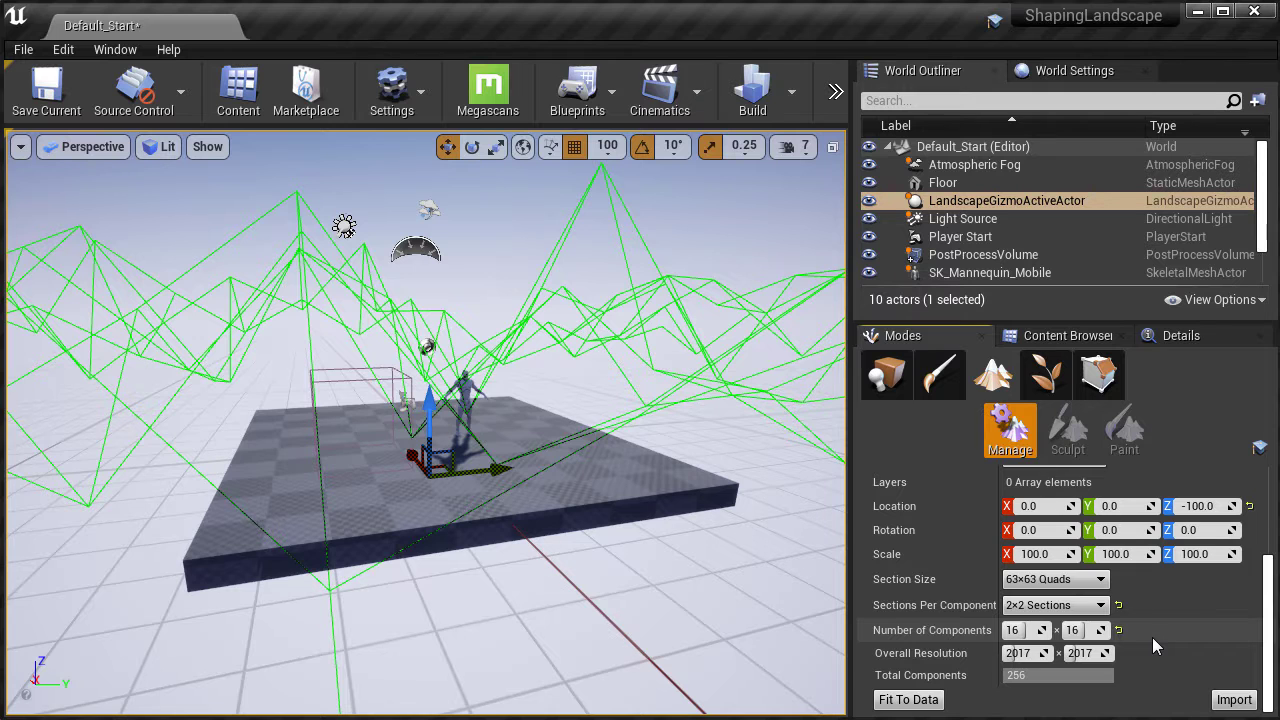
In Unreal Editor, import the heightmap as a landscape and inspect the resulting terrain in the immersive fullscreen viewport.
click(1240, 702)
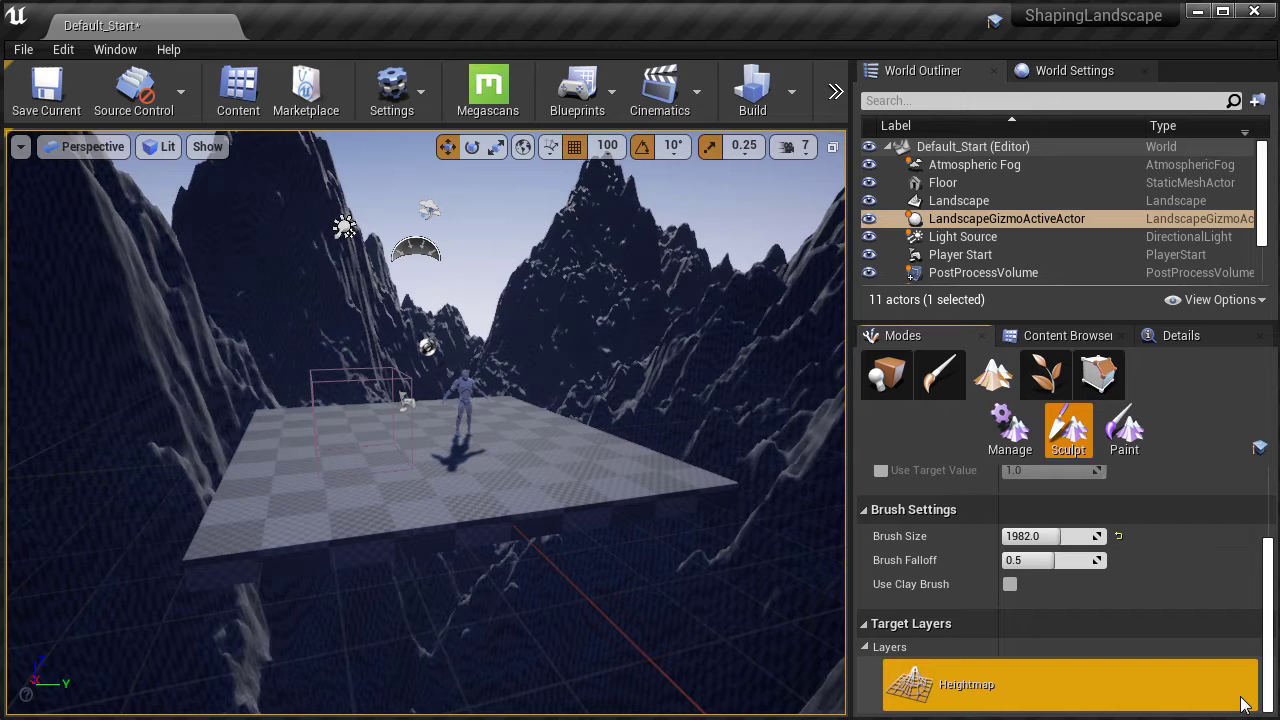
right_click(671, 554)
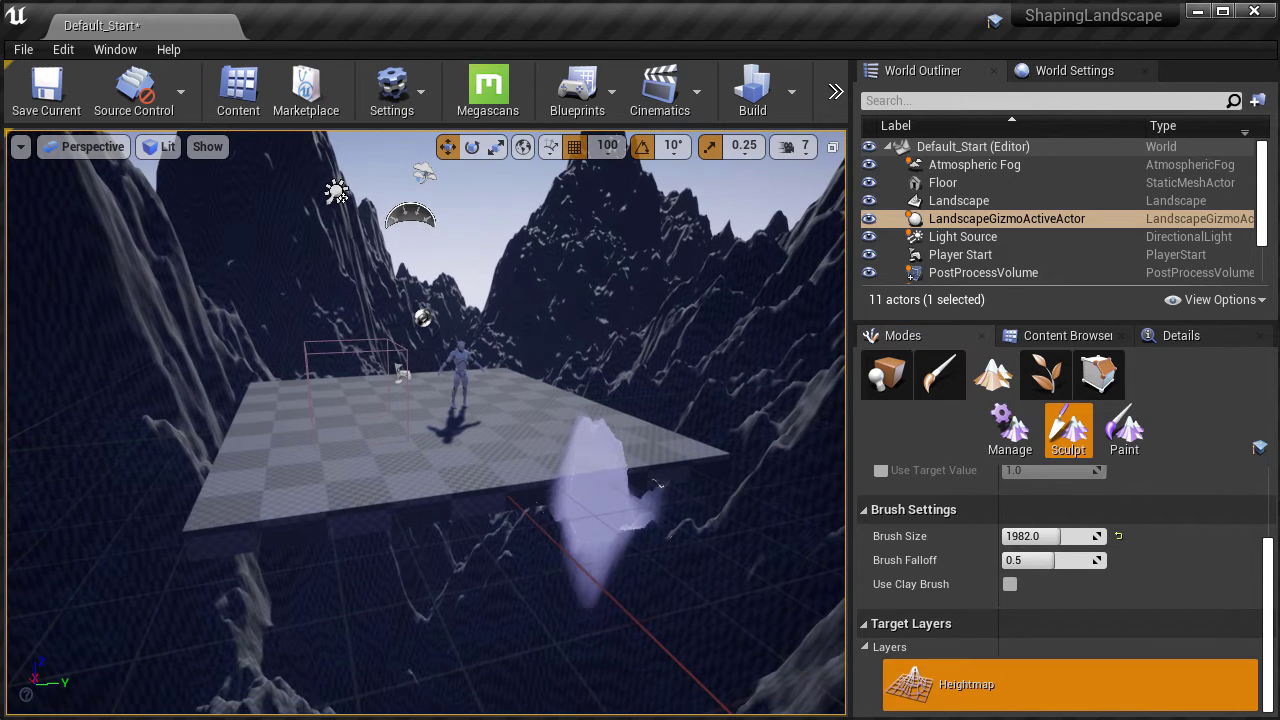
key(F11)
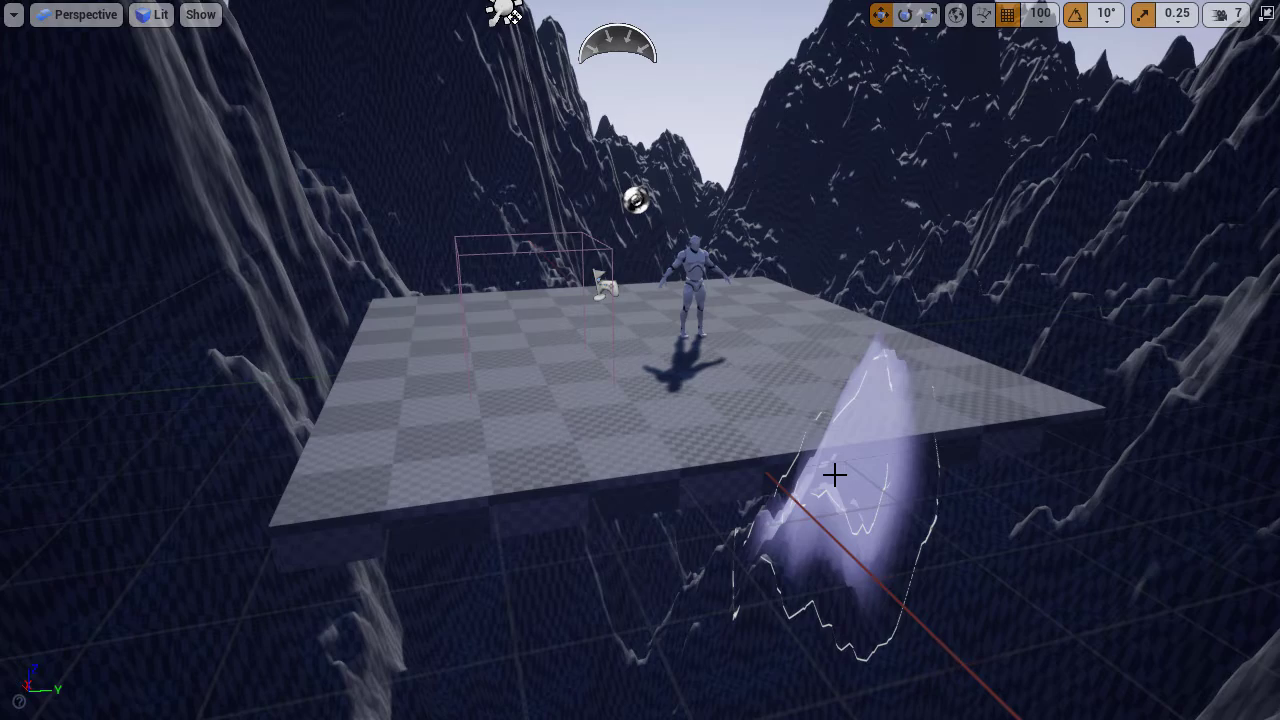
right_click(836, 475)
key(s)
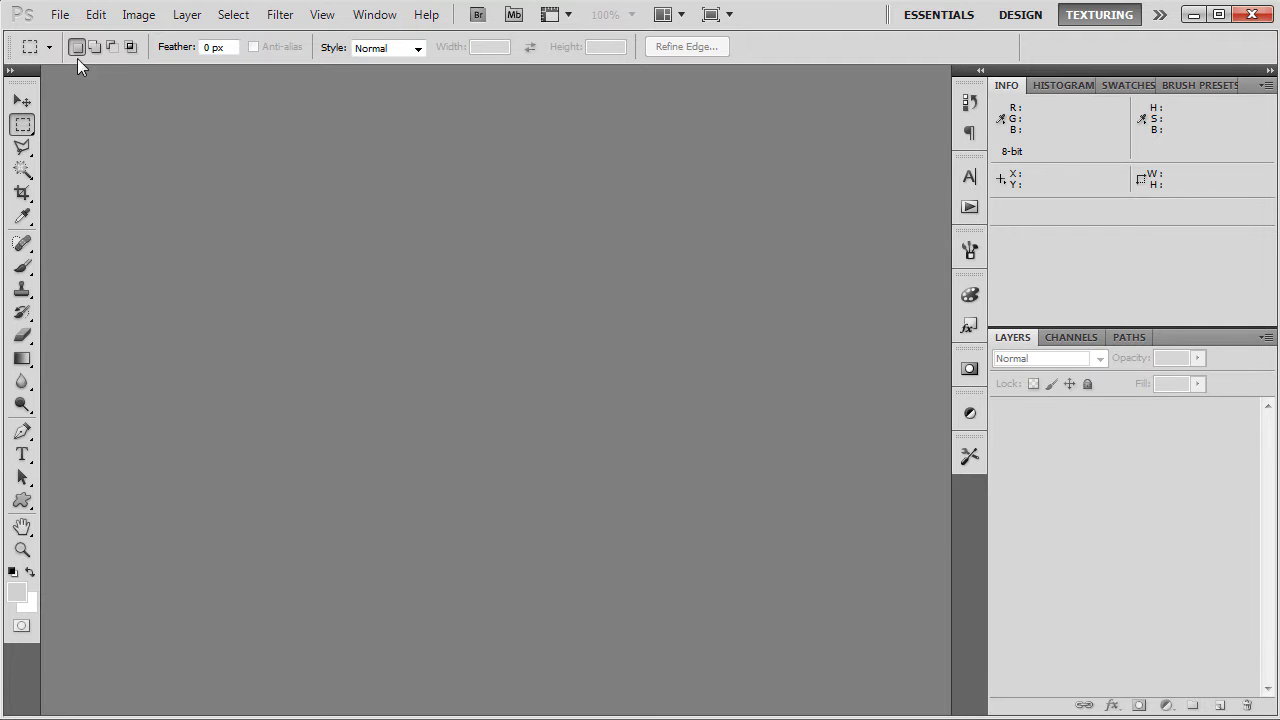
In Photoshop, start a new document with a width and height of 2017 pixels.
click(60, 15)
click(78, 37)
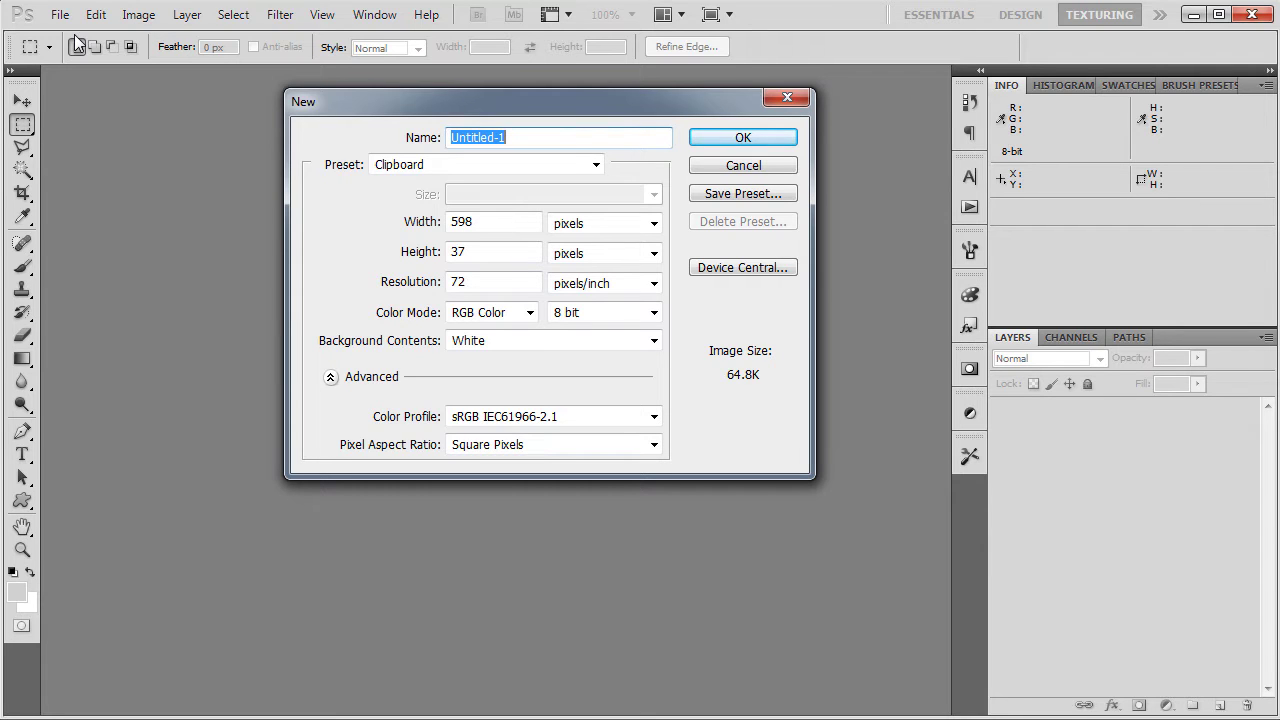
double_click(496, 225)
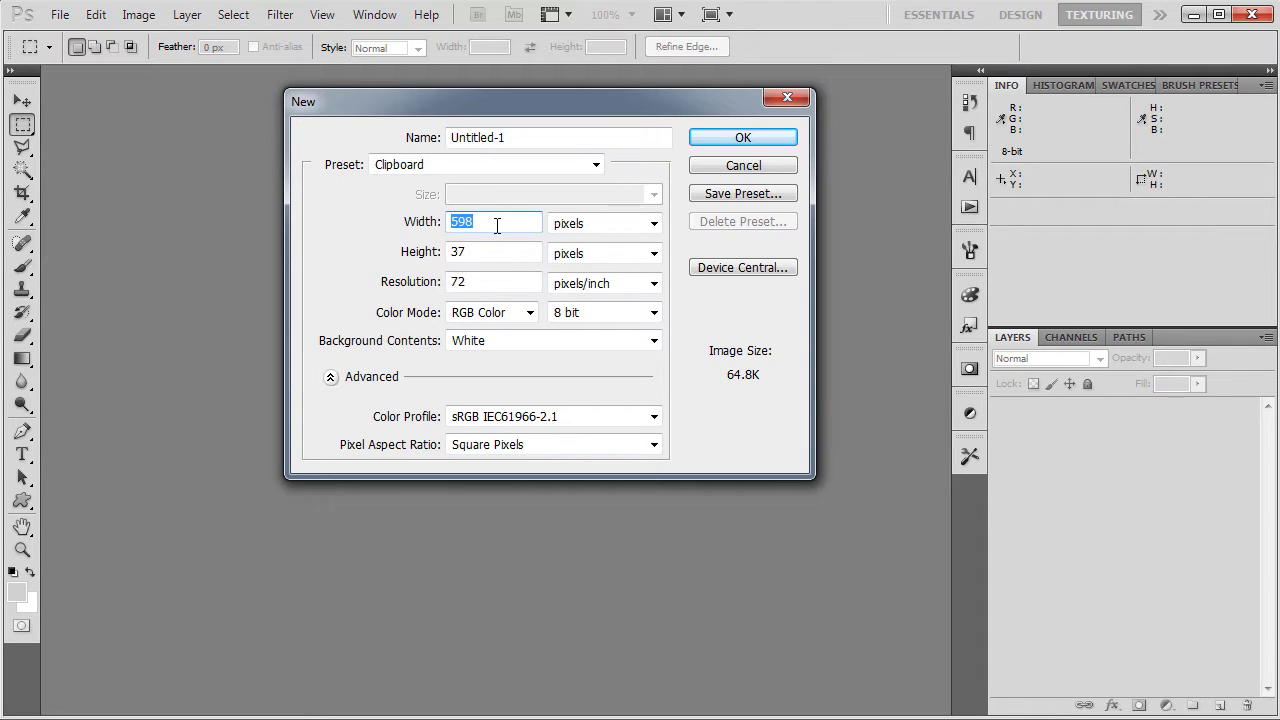
text(2017)
click(503, 257)
double_click(503, 257)
text(2017)
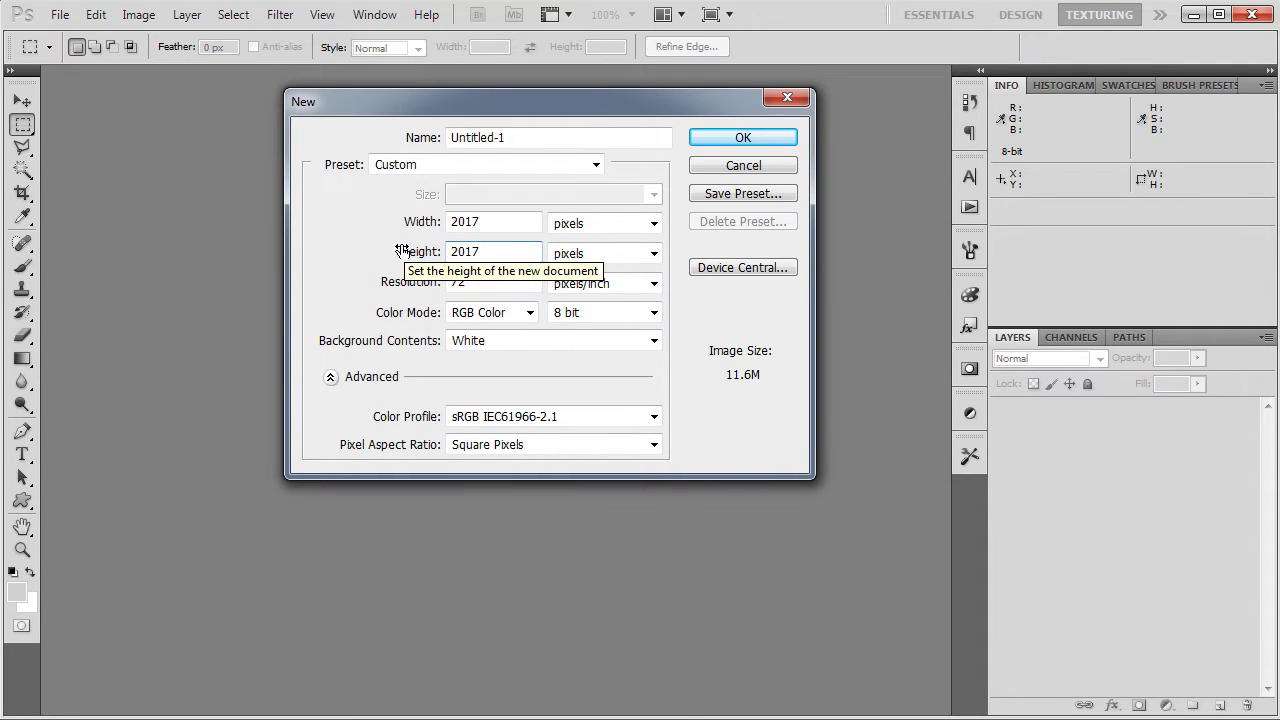
click(360, 245)
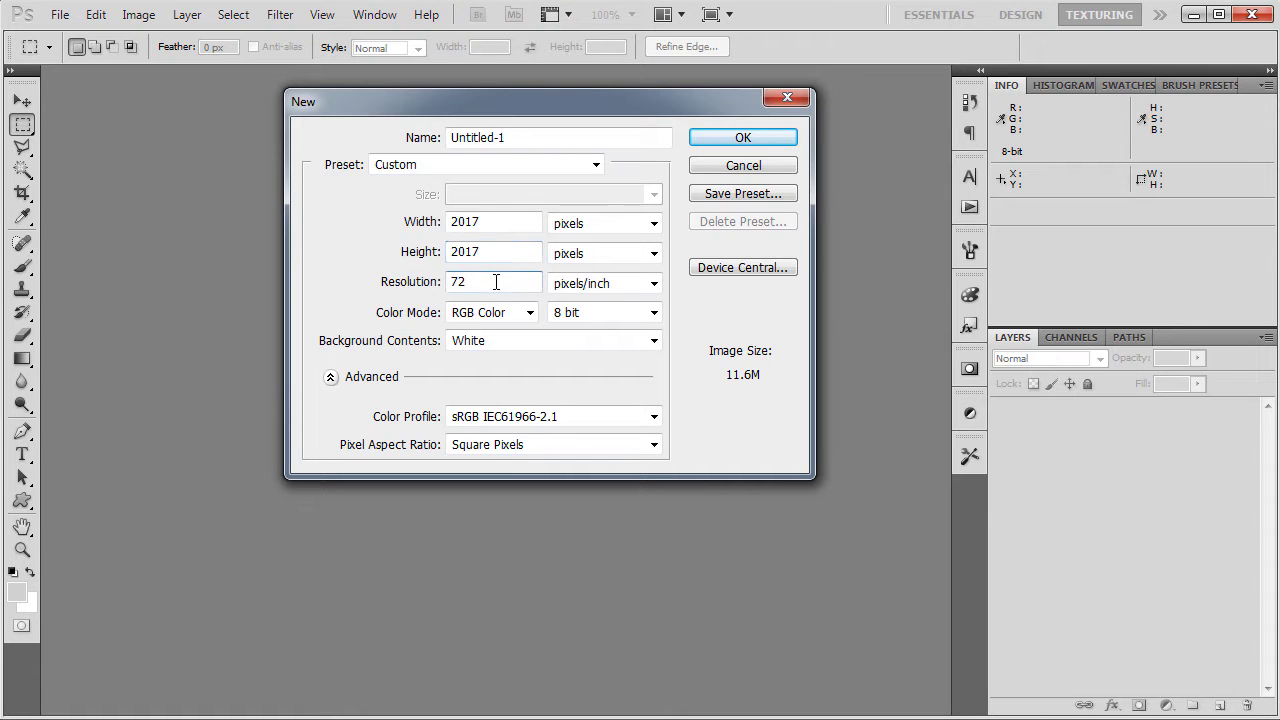
Set the new document's color mode to Grayscale at 16 bit and create it.
click(518, 313)
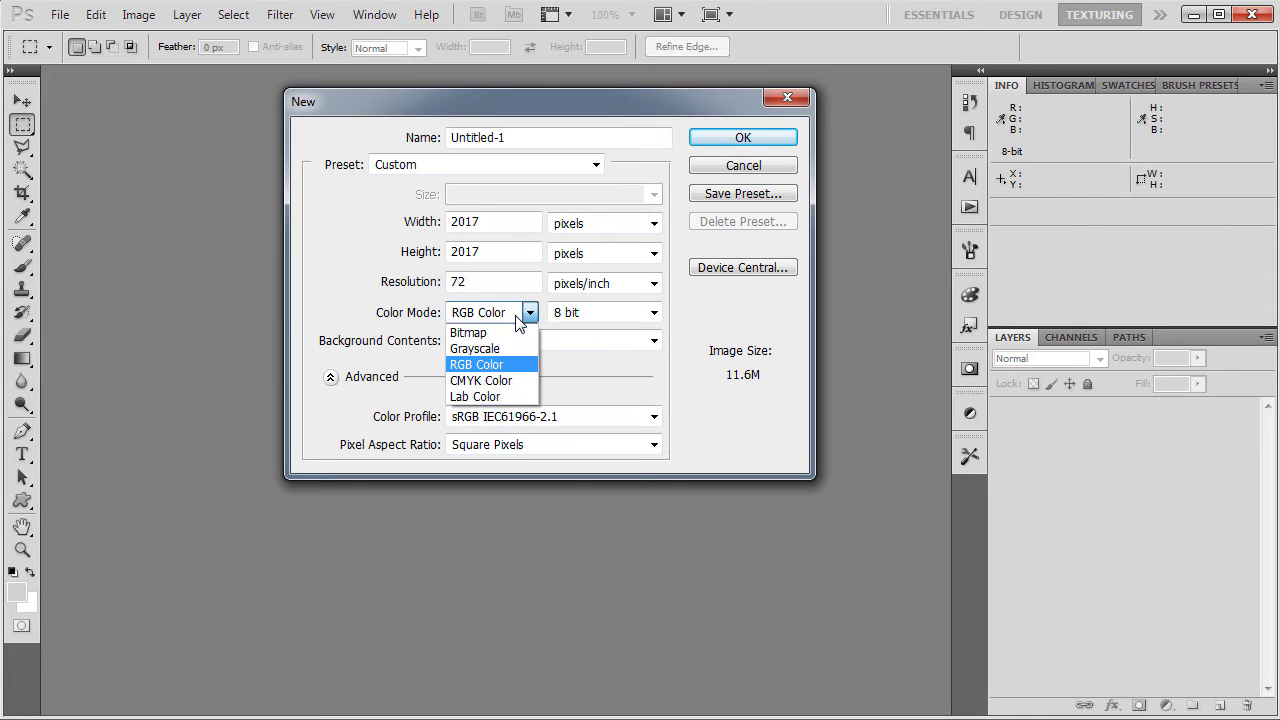
click(512, 350)
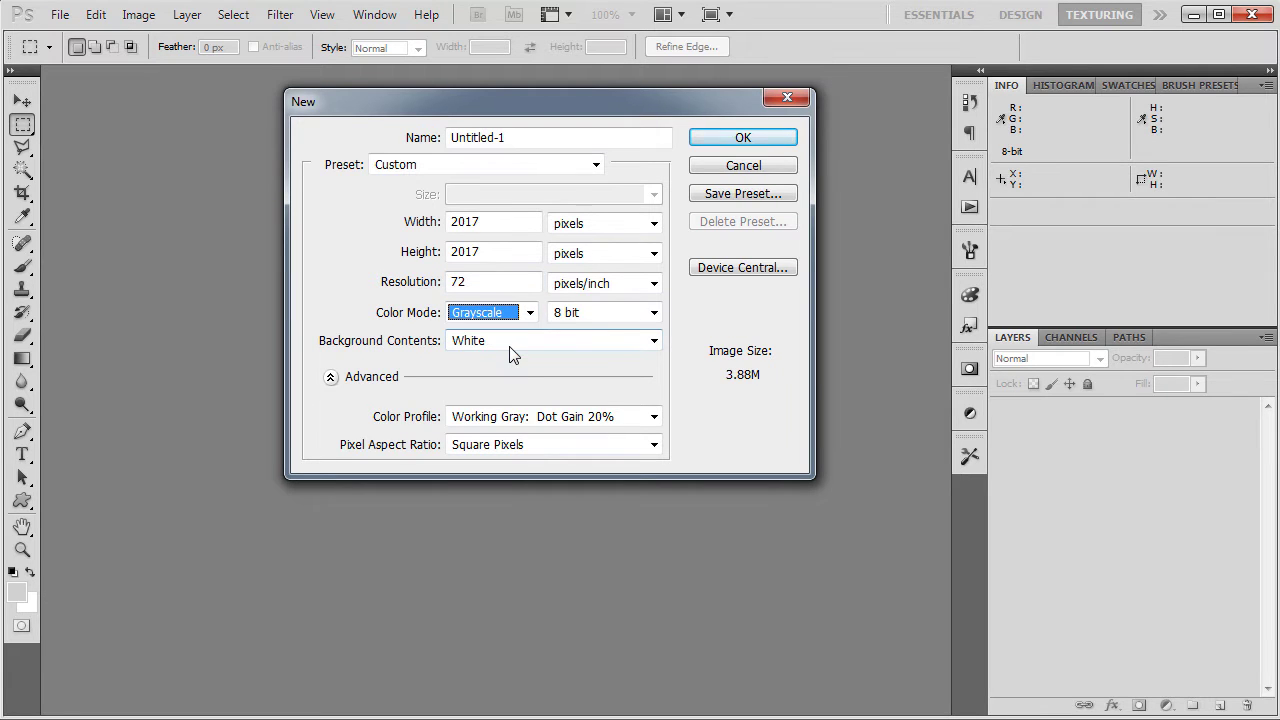
click(604, 313)
click(602, 361)
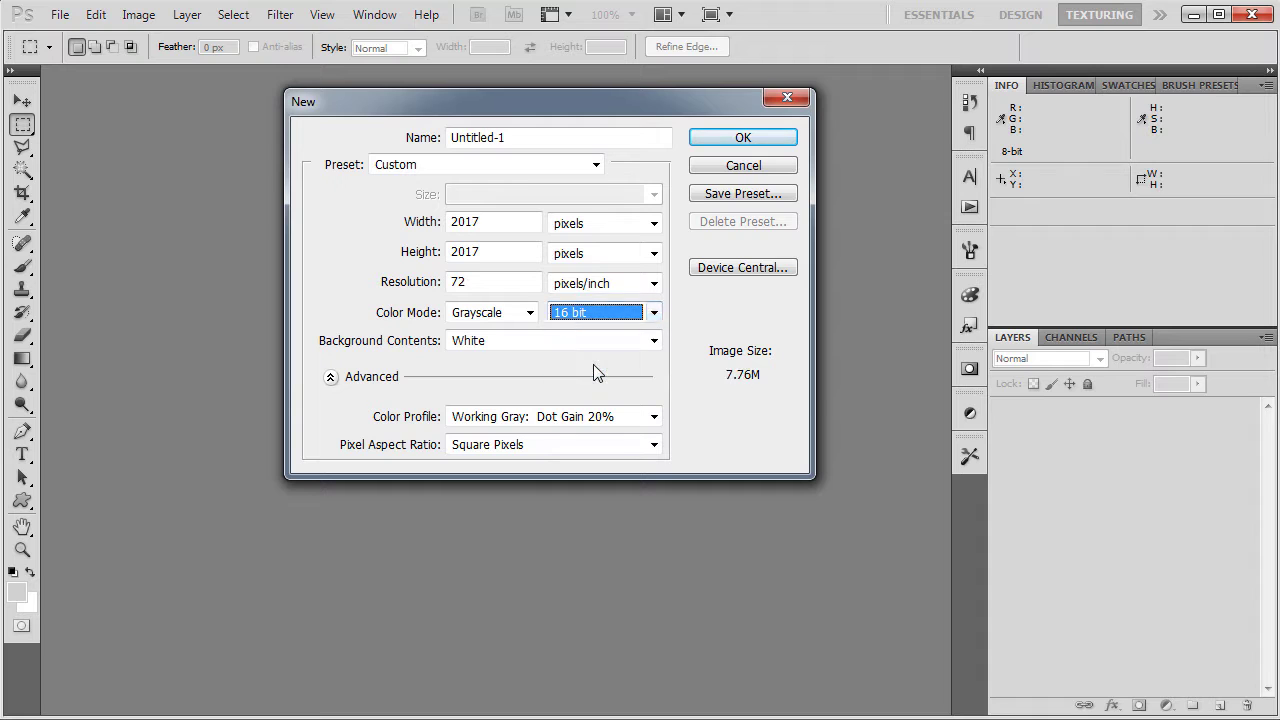
click(787, 142)
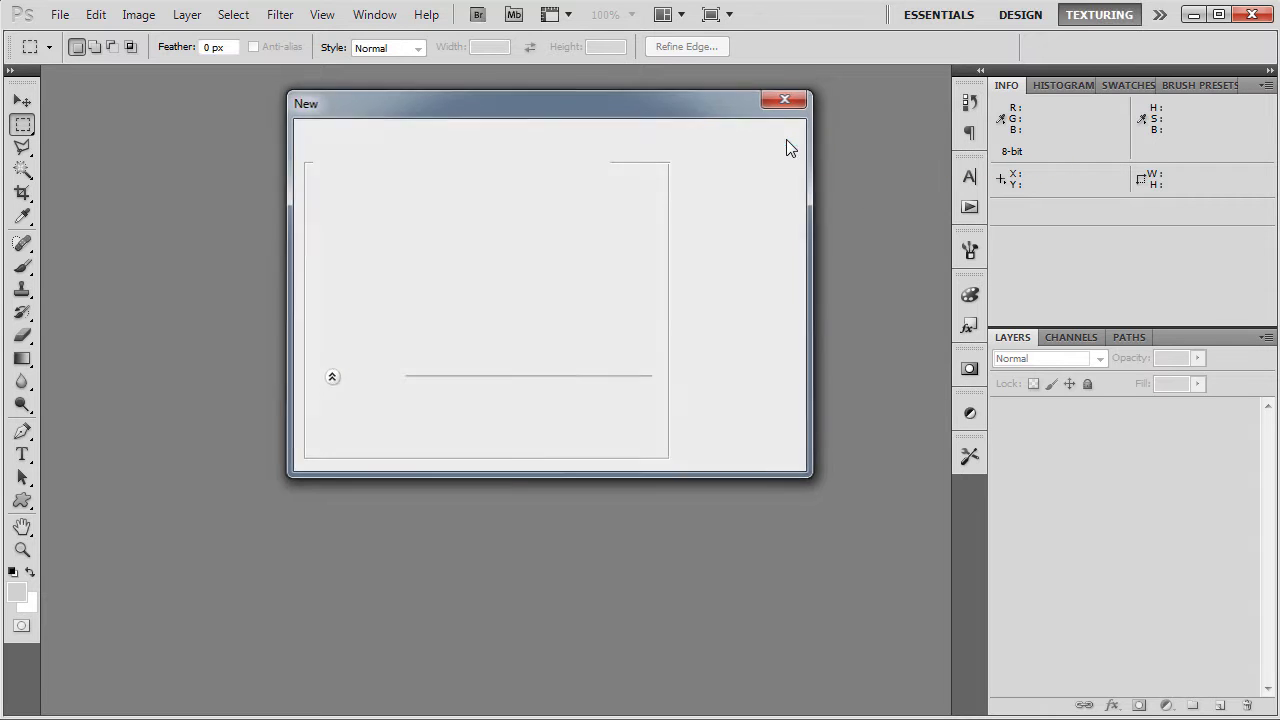
Set the foreground color to black and the background color to white, and activate the Move tool.
click(16, 592)
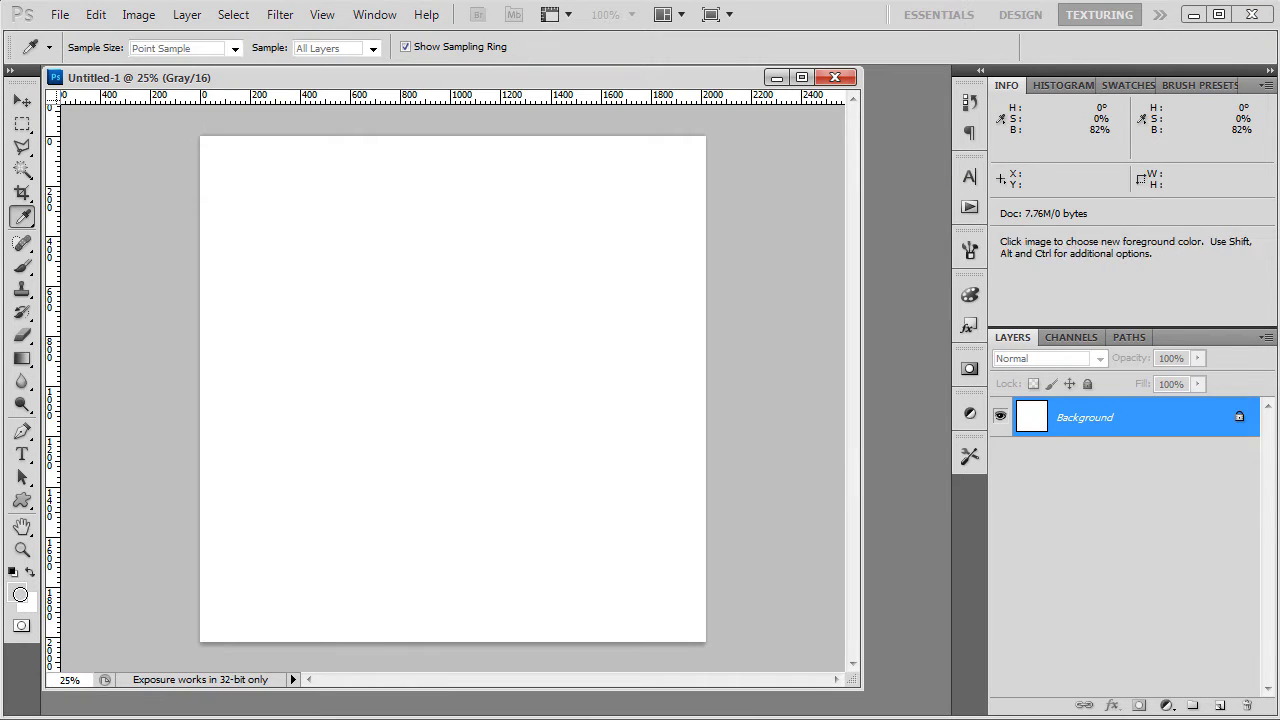
drag(771, 405, 706, 448)
click(1221, 160)
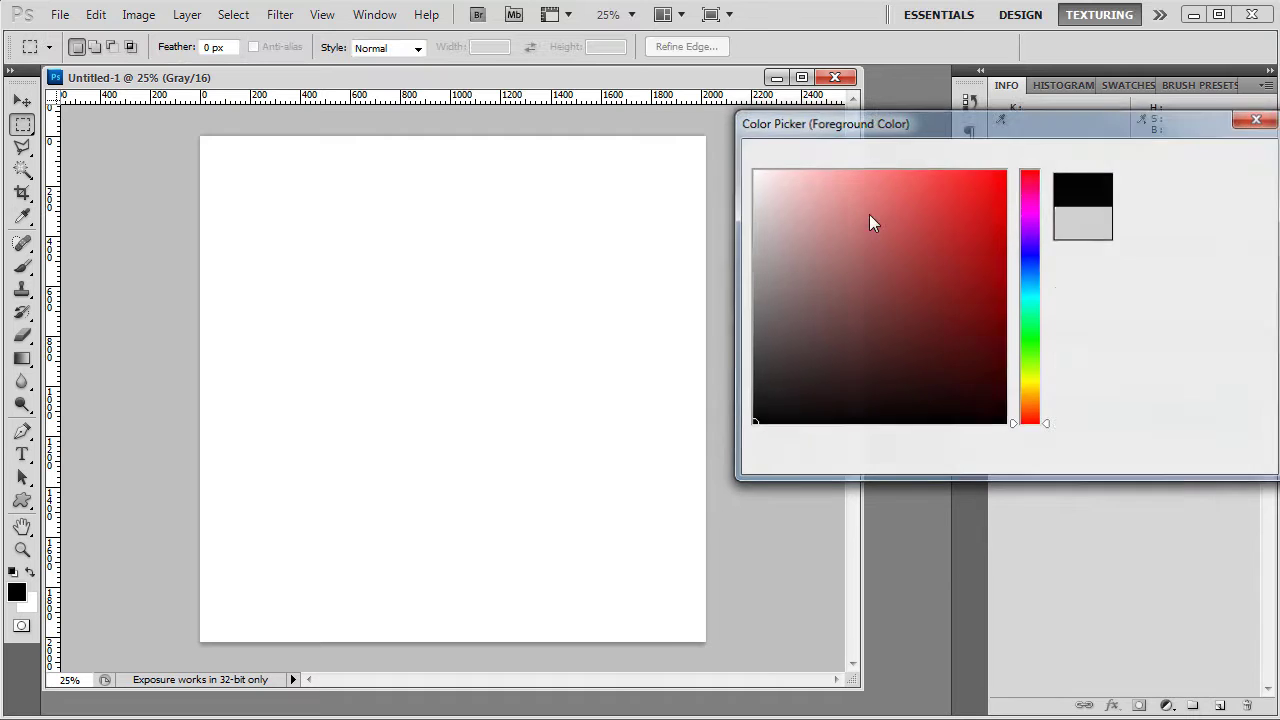
click(27, 602)
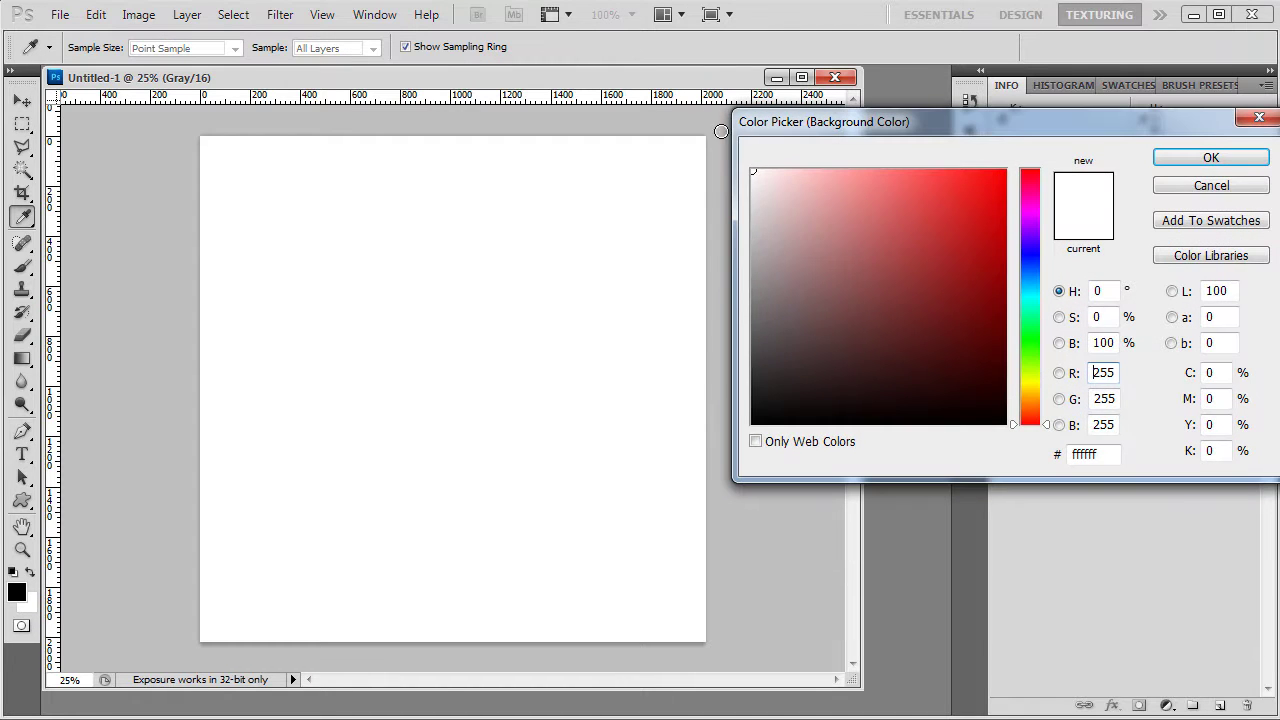
click(1212, 160)
key(v)
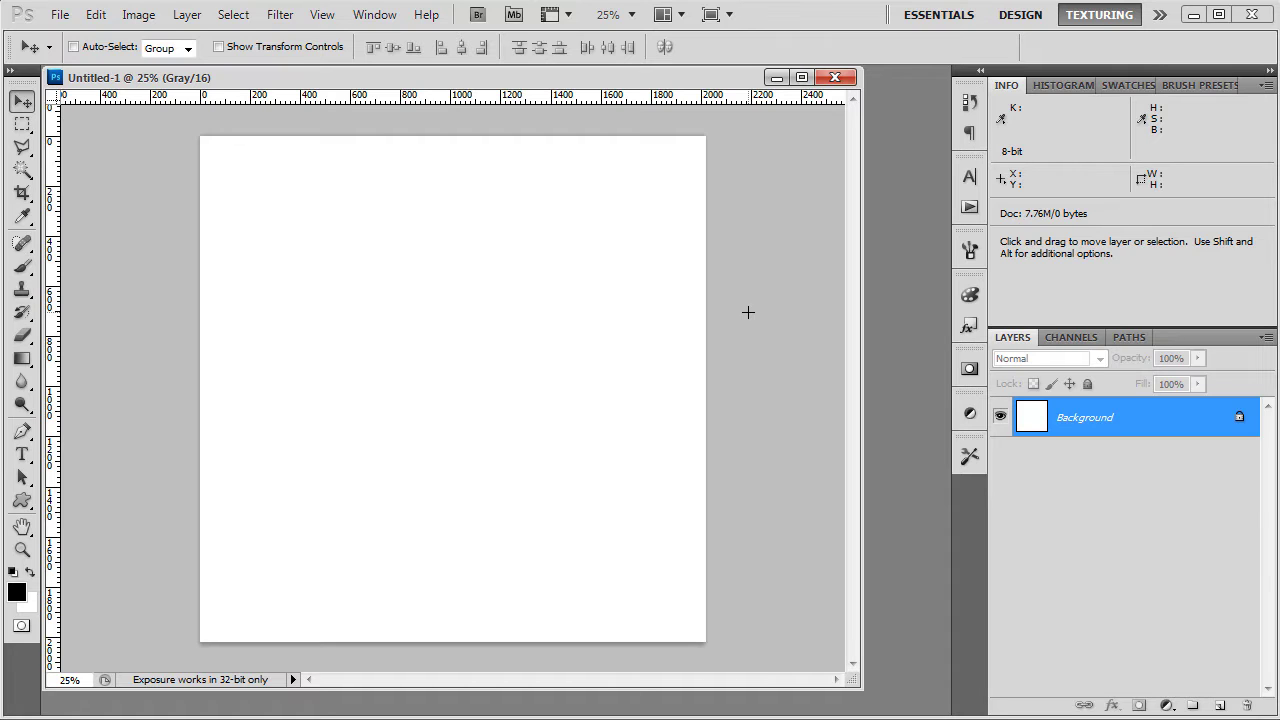
key(d)
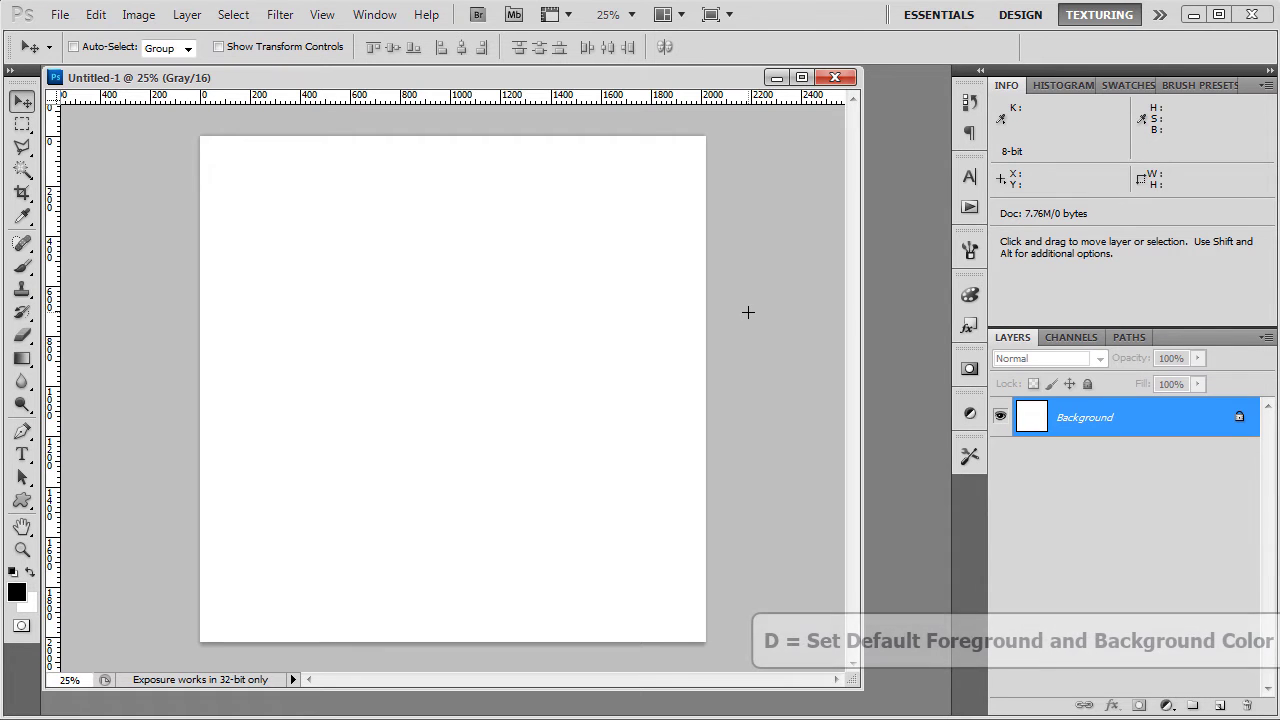
Add a new layer above the Background and render the Clouds filter on it.
click(1220, 705)
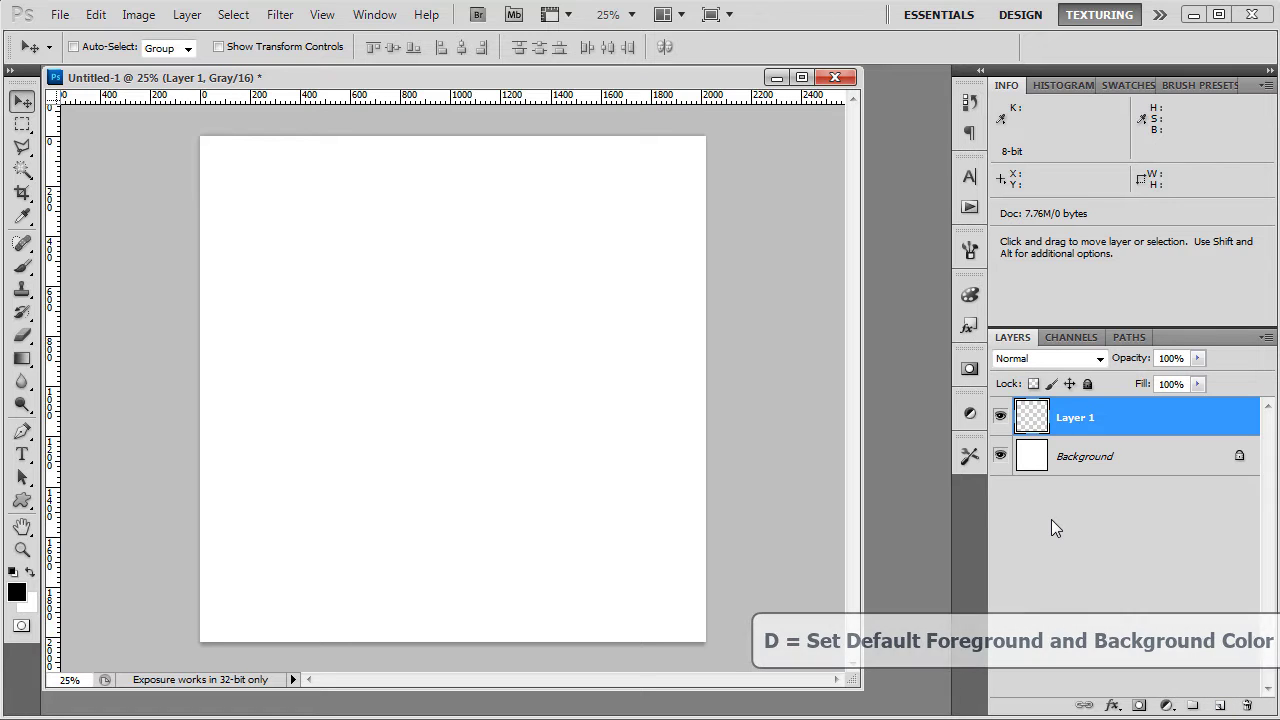
click(280, 15)
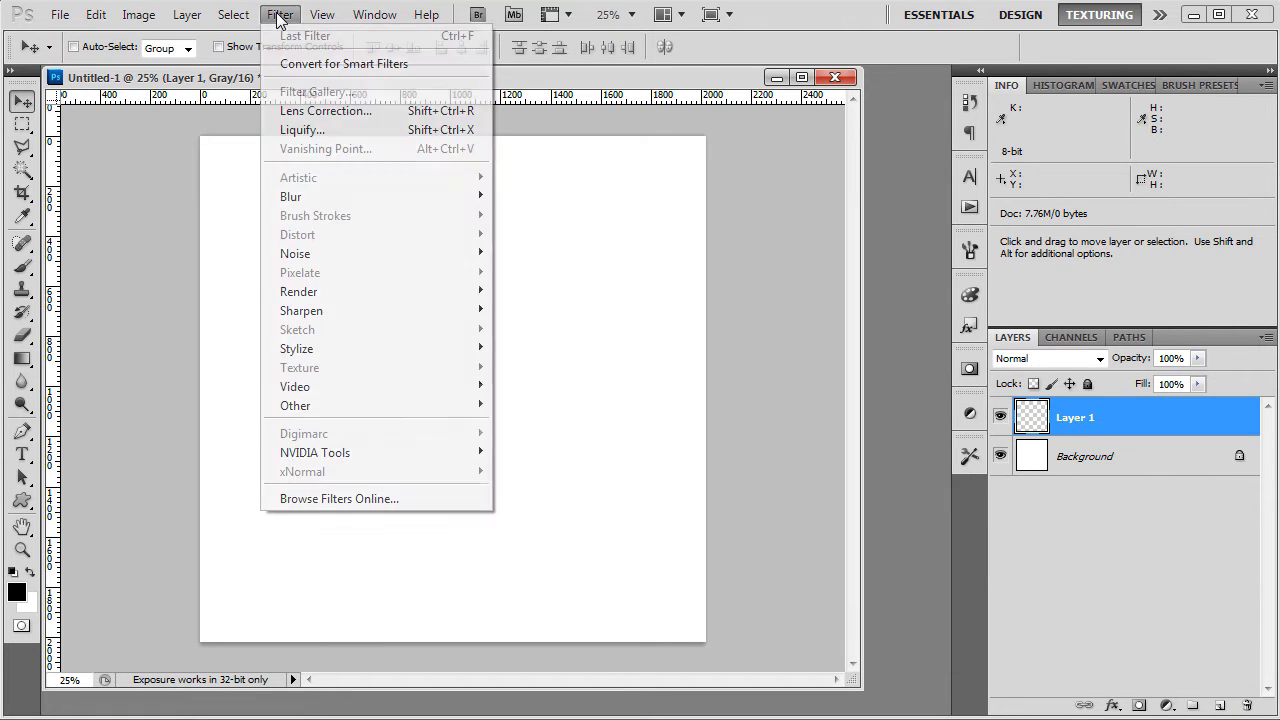
mouse_move(323, 290)
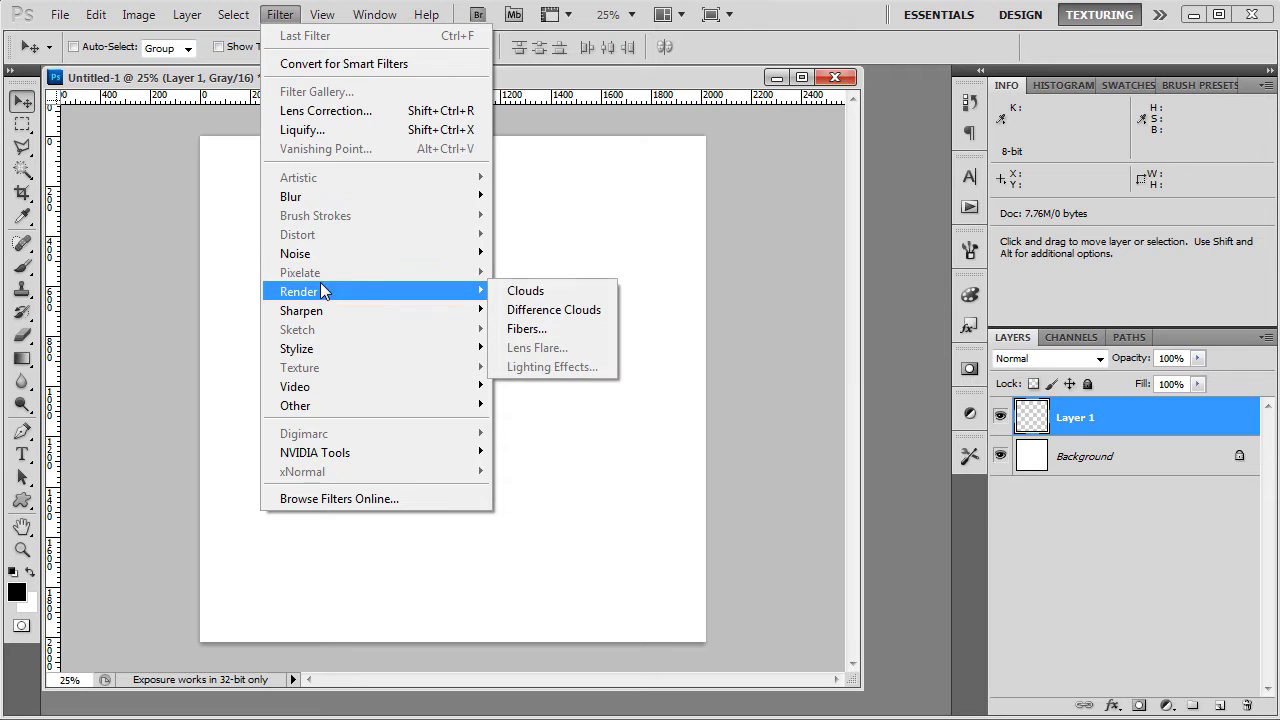
click(538, 292)
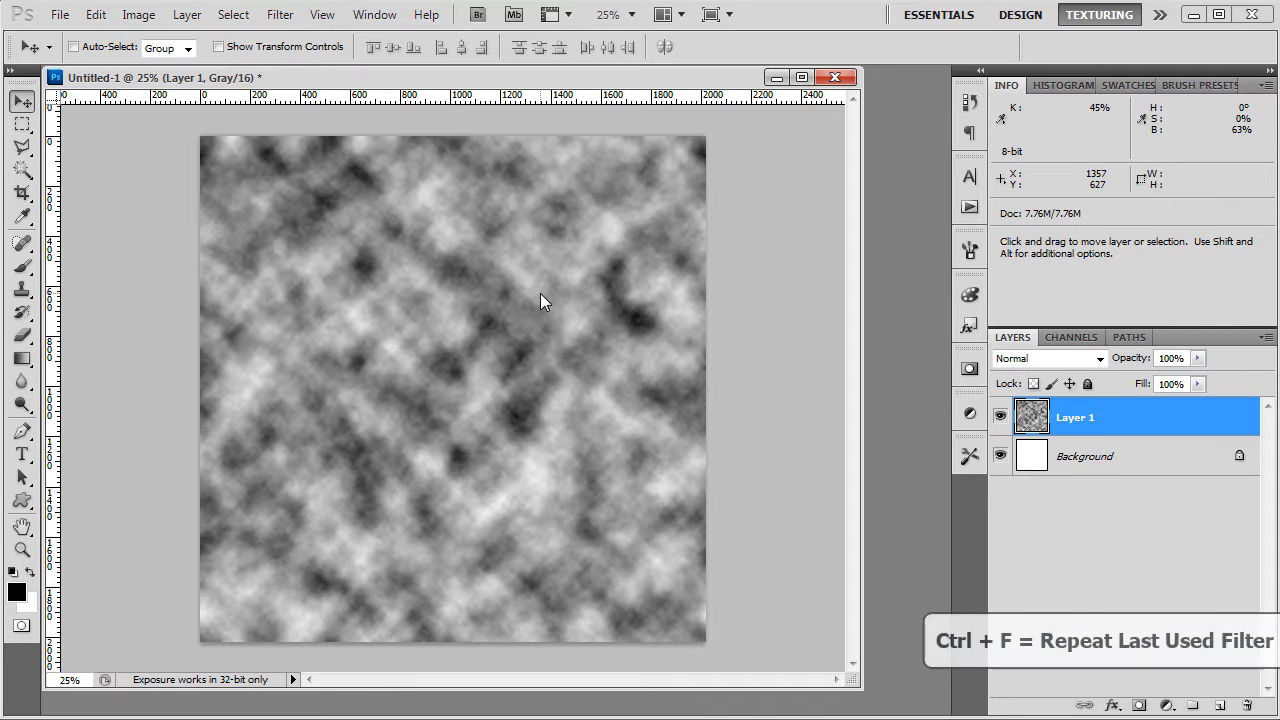
Reapply the Clouds filter several times to generate a different random pattern on Layer 1.
key(ctrl+f)
key(ctrl+f)
key(ctrl+f)
key(ctrl+f)
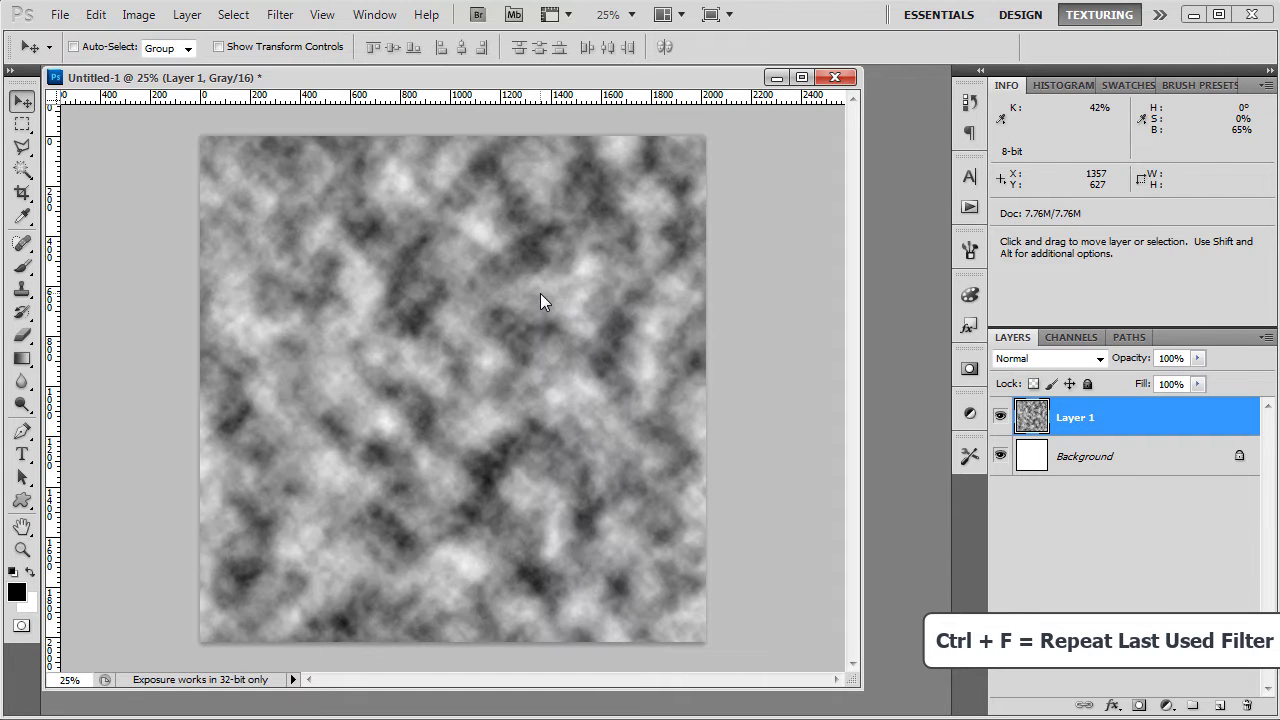
key(ctrl+f)
key(ctrl+f)
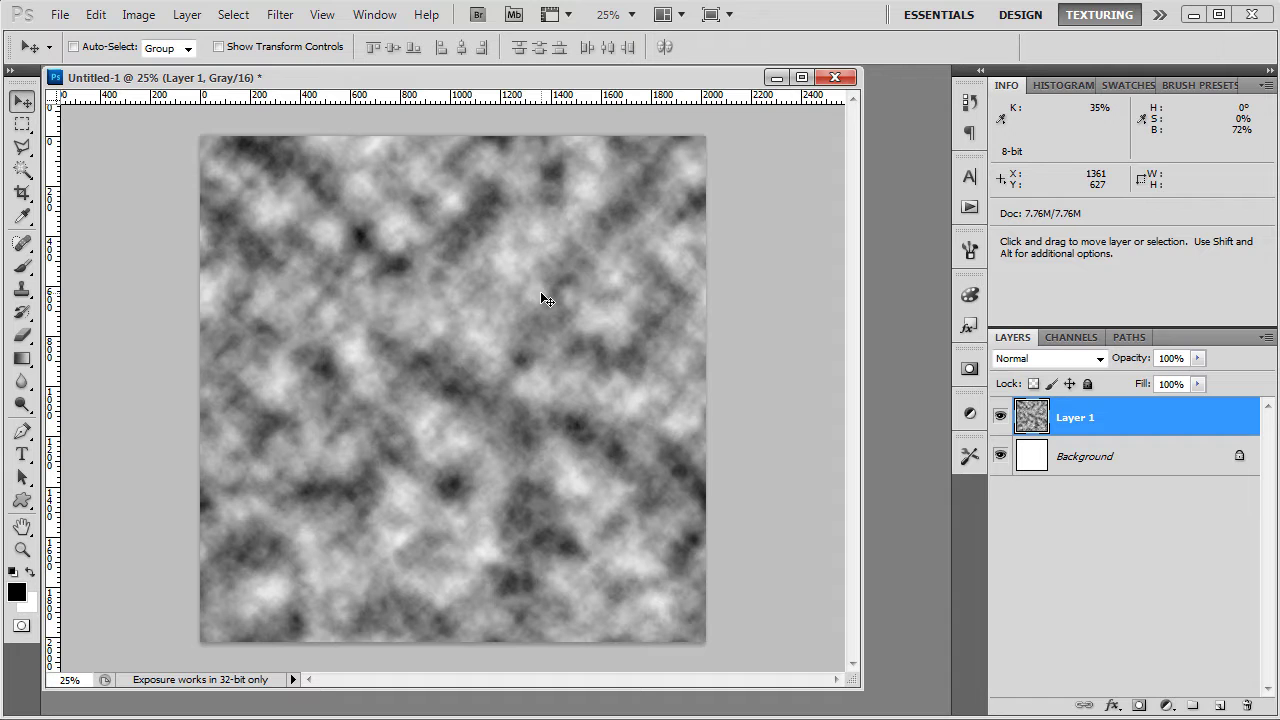
Save the image in the Textures folder as a PNG named Heightmap-Photoshop-Test, with no interlacing.
click(60, 15)
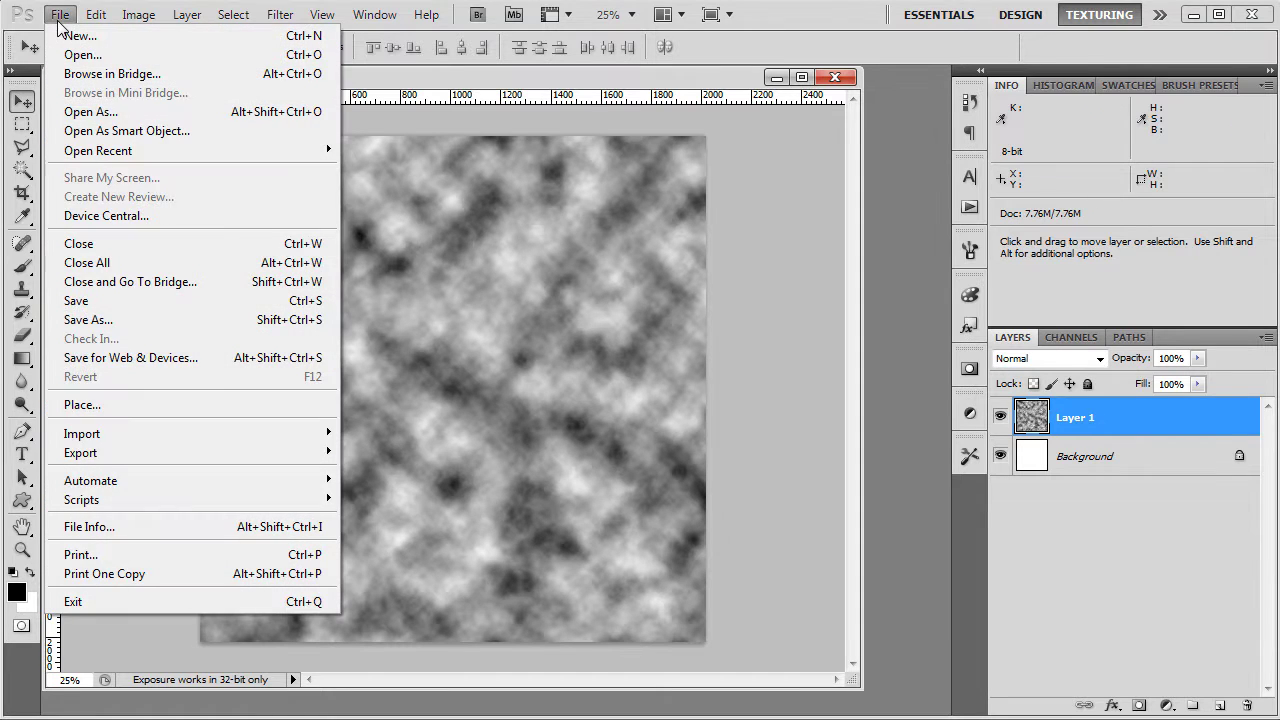
click(148, 318)
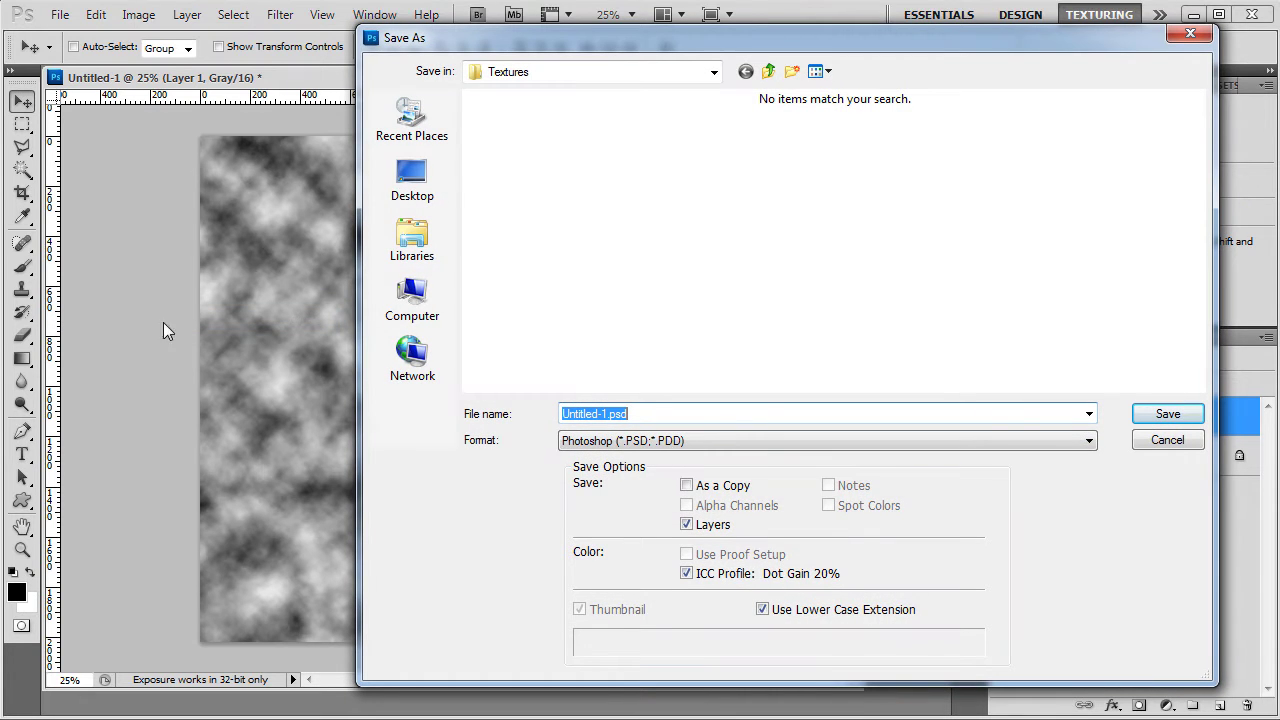
click(625, 441)
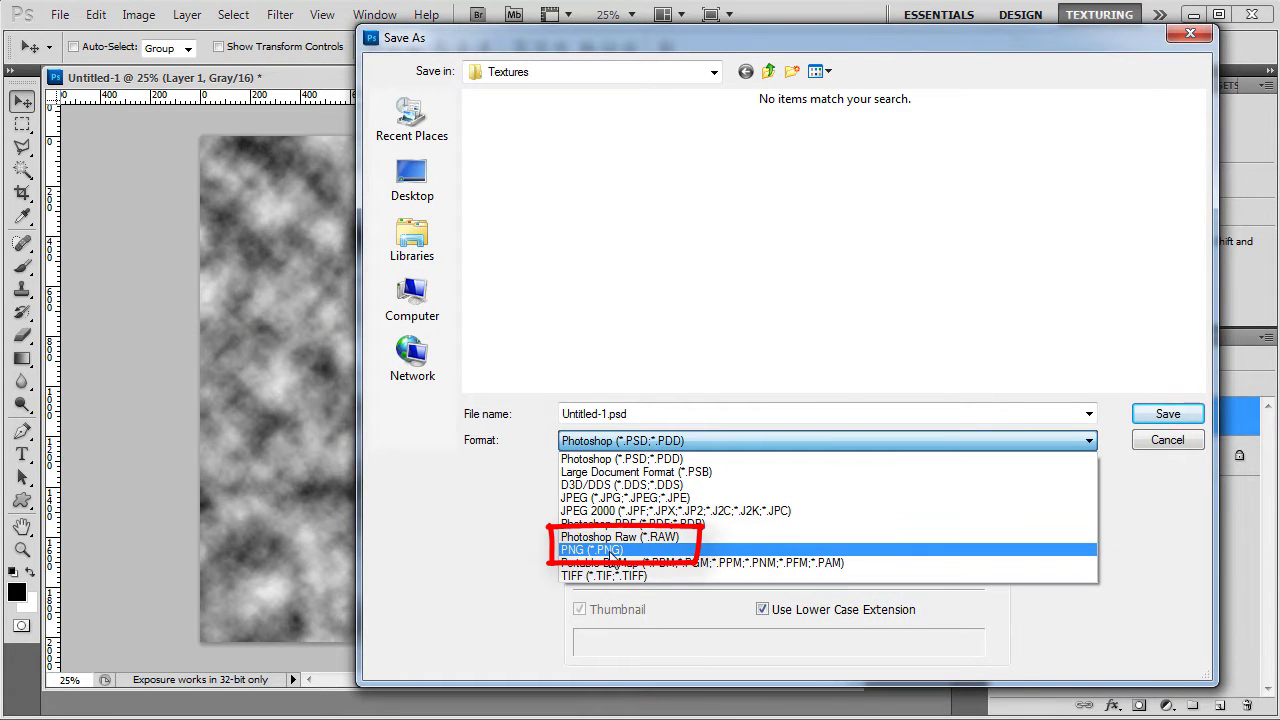
click(611, 552)
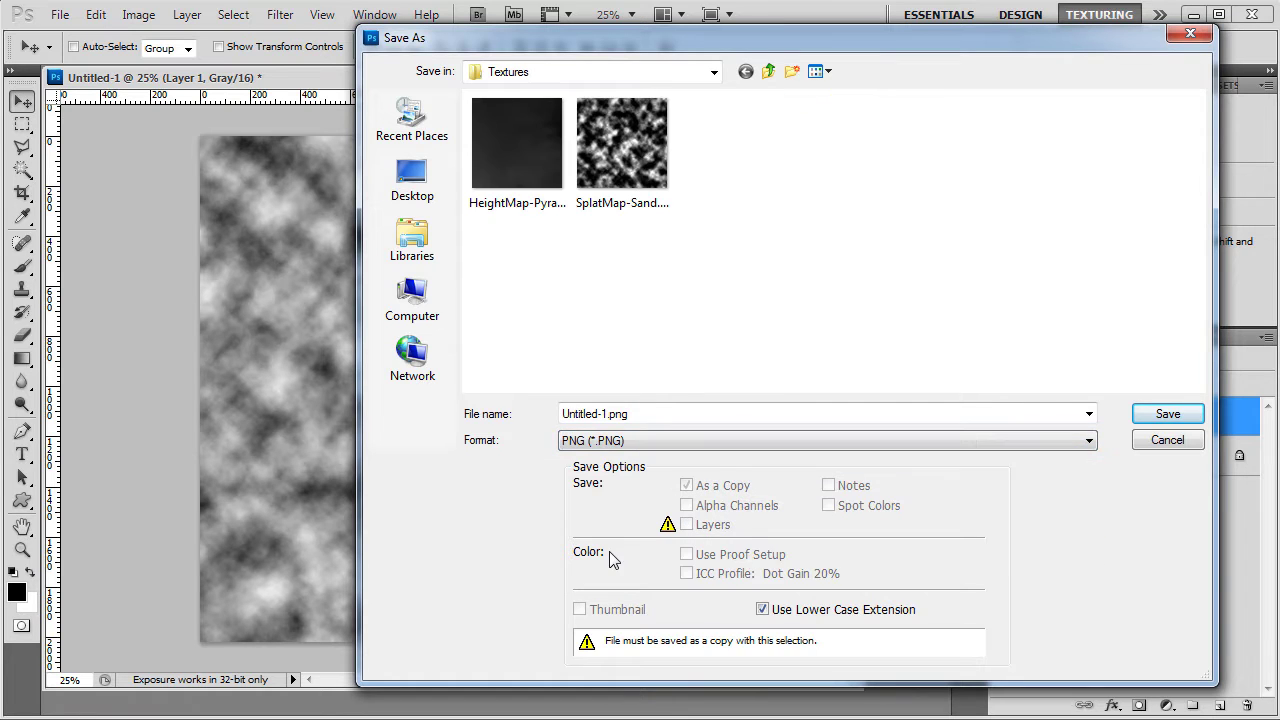
double_click(669, 414)
text(Heightmap-Photos)
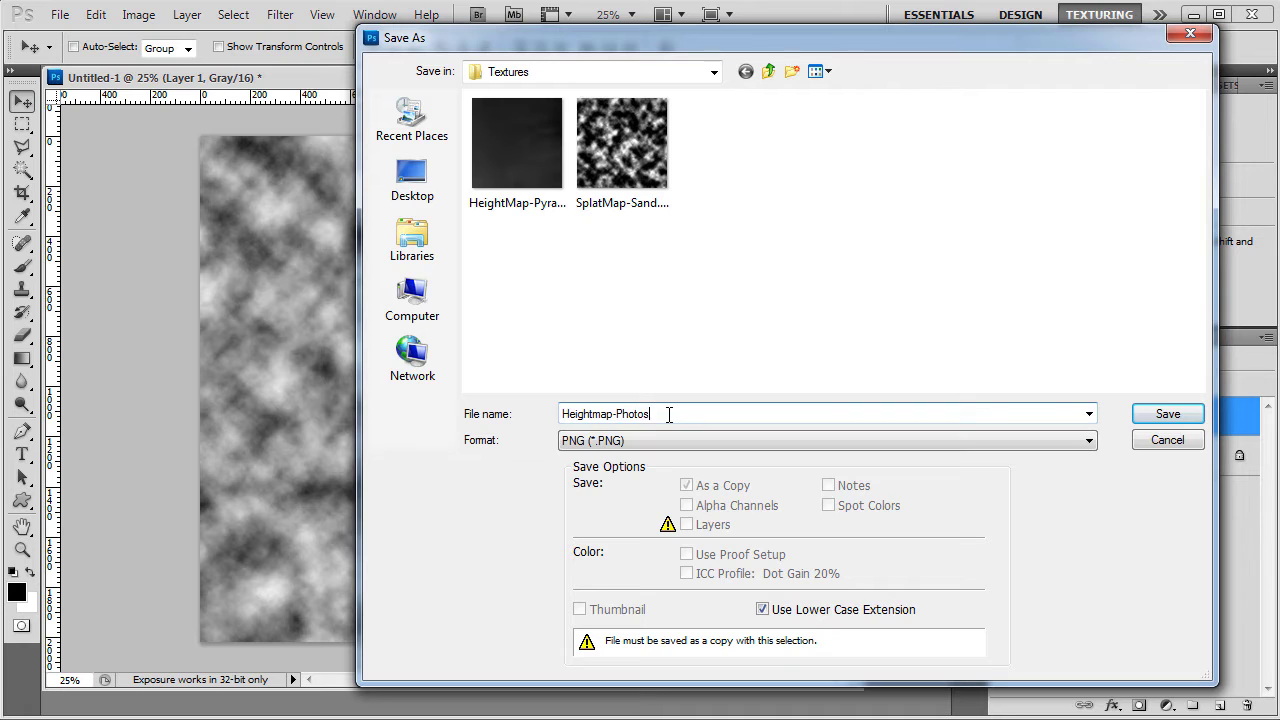
text(hop-Test)
click(1166, 414)
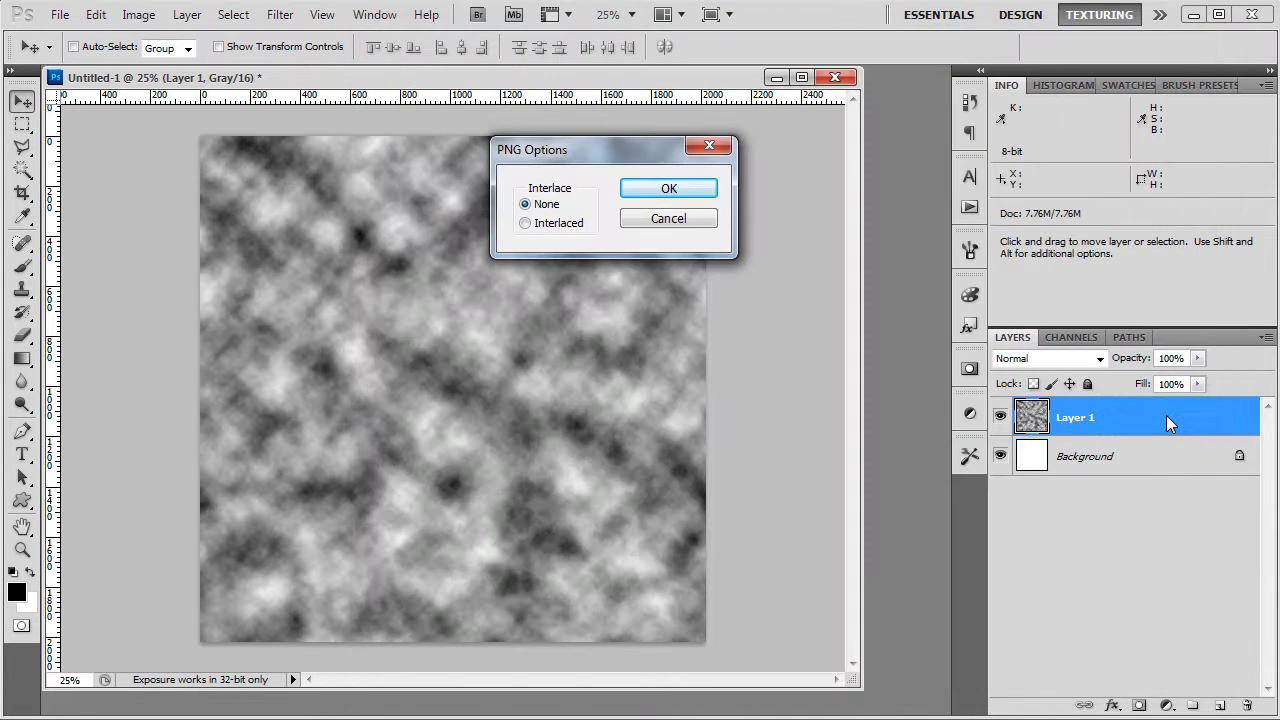
click(706, 186)
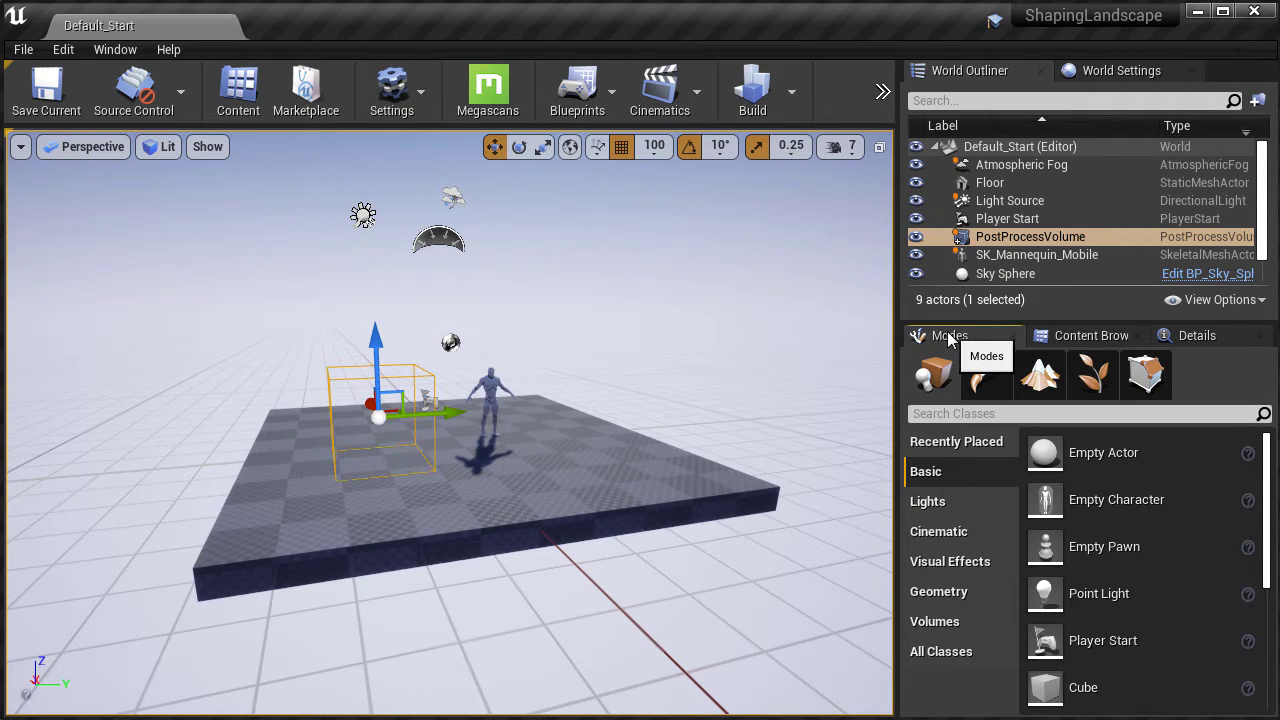
In Unreal Editor, switch to Landscape mode and lower the new landscape to a Z location of -100.
click(1044, 385)
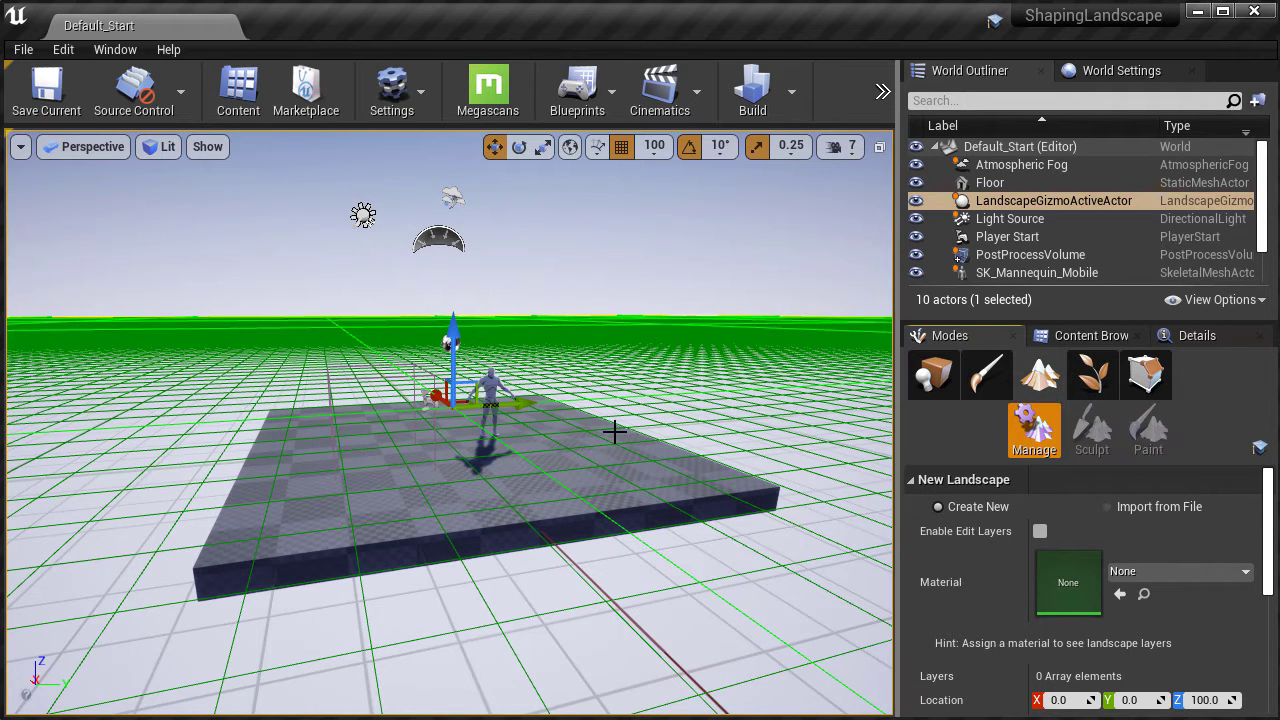
drag(451, 340, 452, 418)
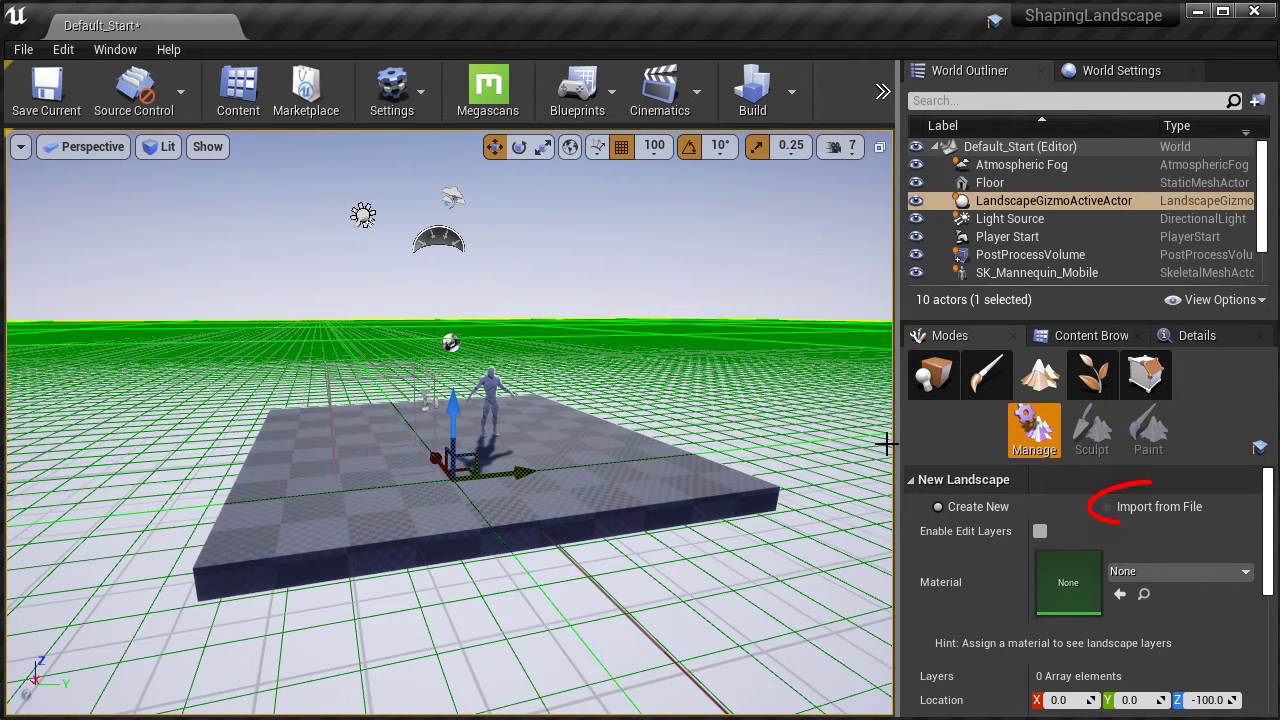
Set the new landscape to import from file and load Heightmap-Photoshop-Test.png from the Textures folder as its heightmap.
click(1122, 510)
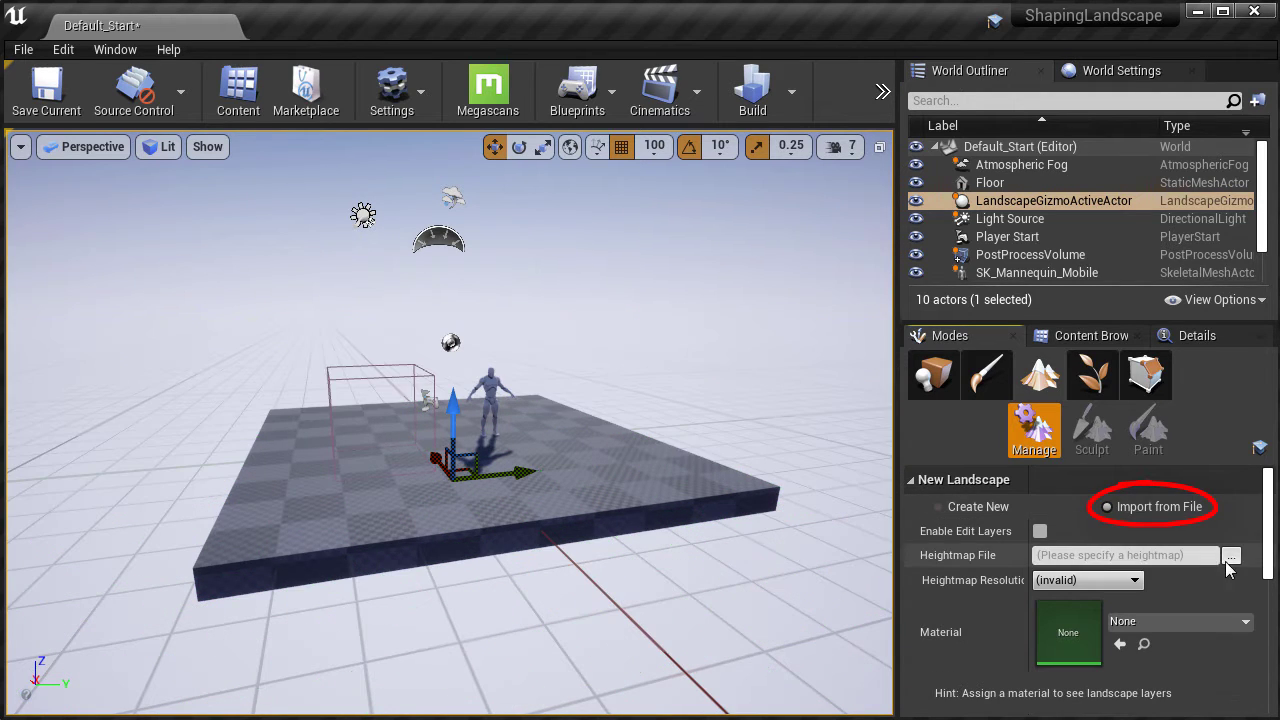
click(1230, 560)
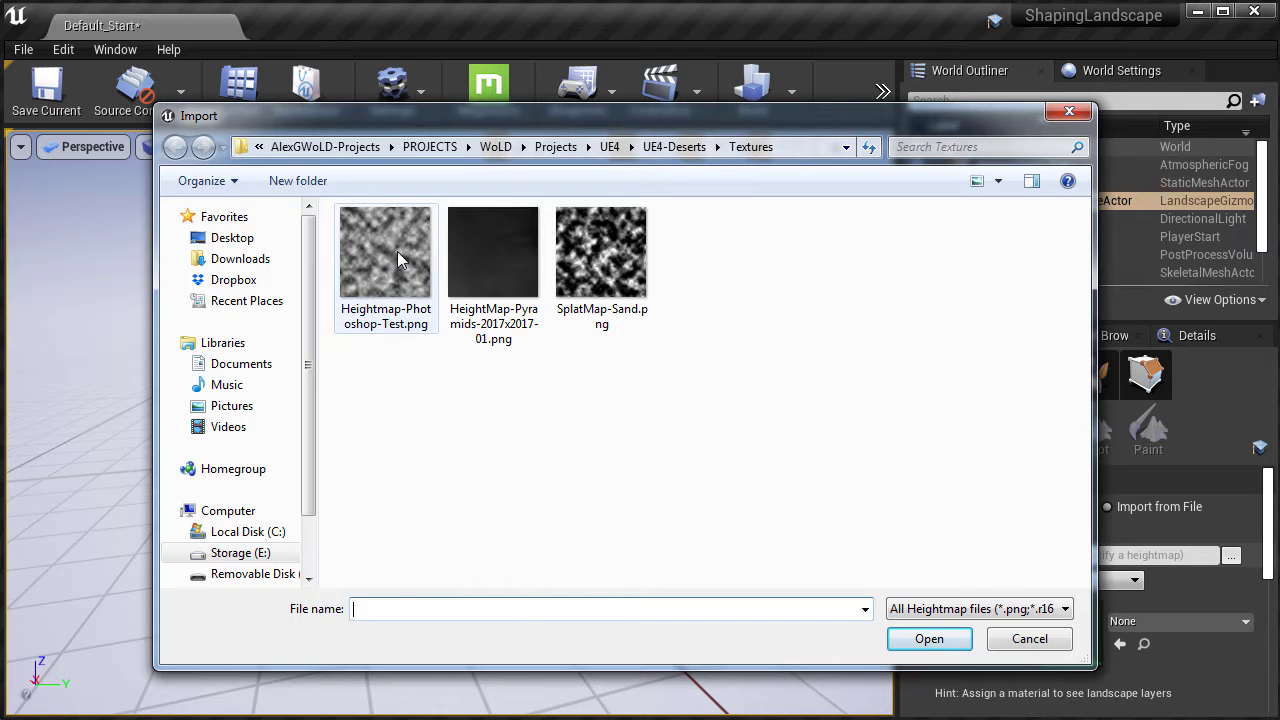
click(397, 251)
click(911, 638)
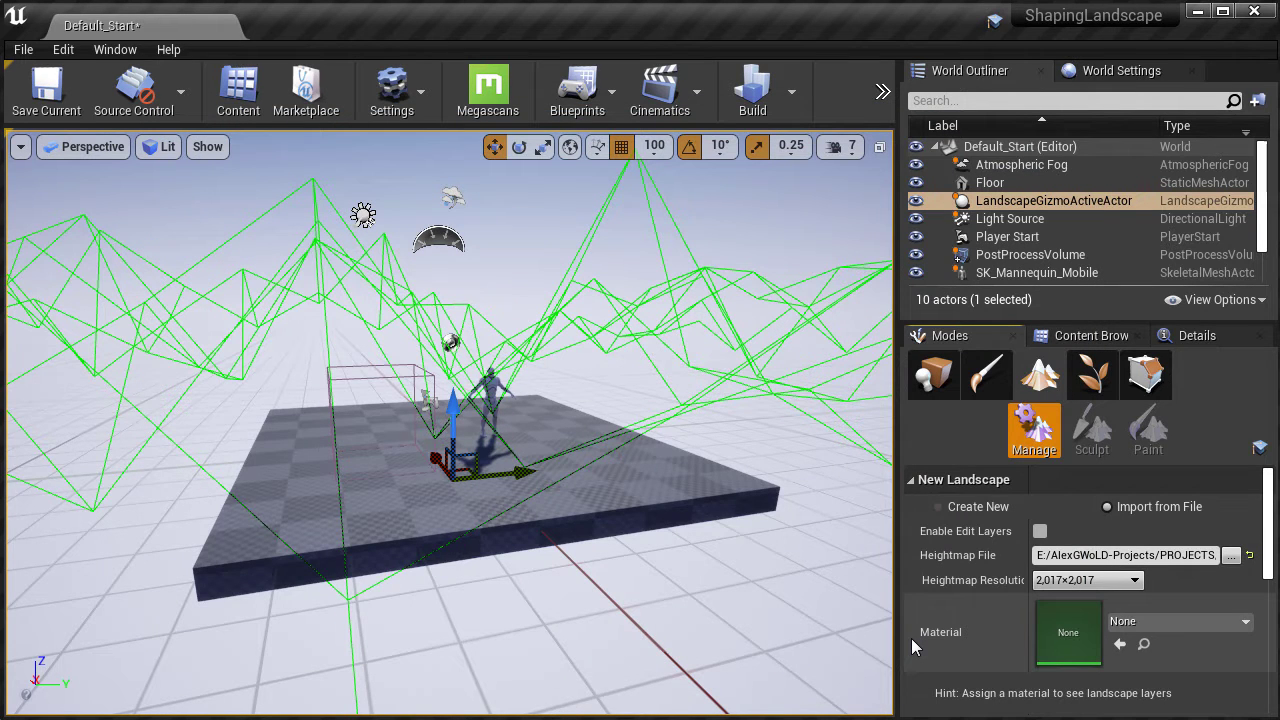
Review the new landscape's section and component settings and import it from the loaded heightmap.
scroll(1070, 620, down, 2)
drag(898, 540, 851, 540)
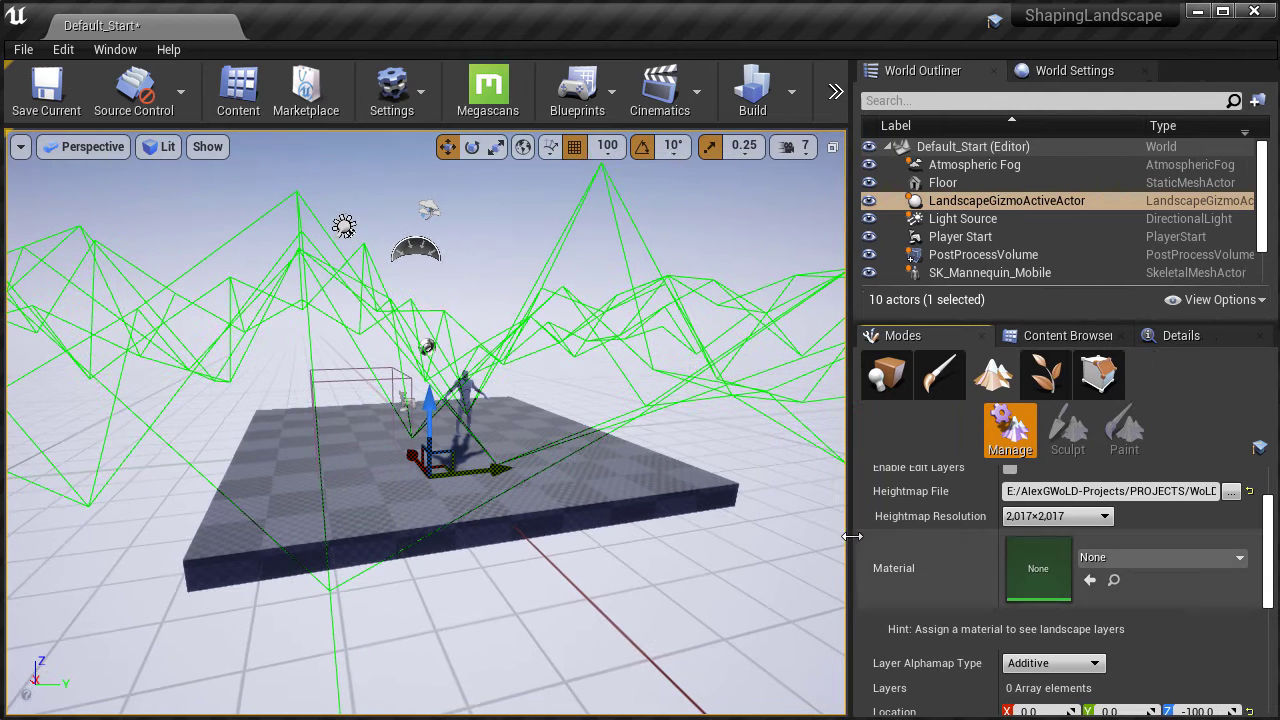
scroll(907, 544, down, 6)
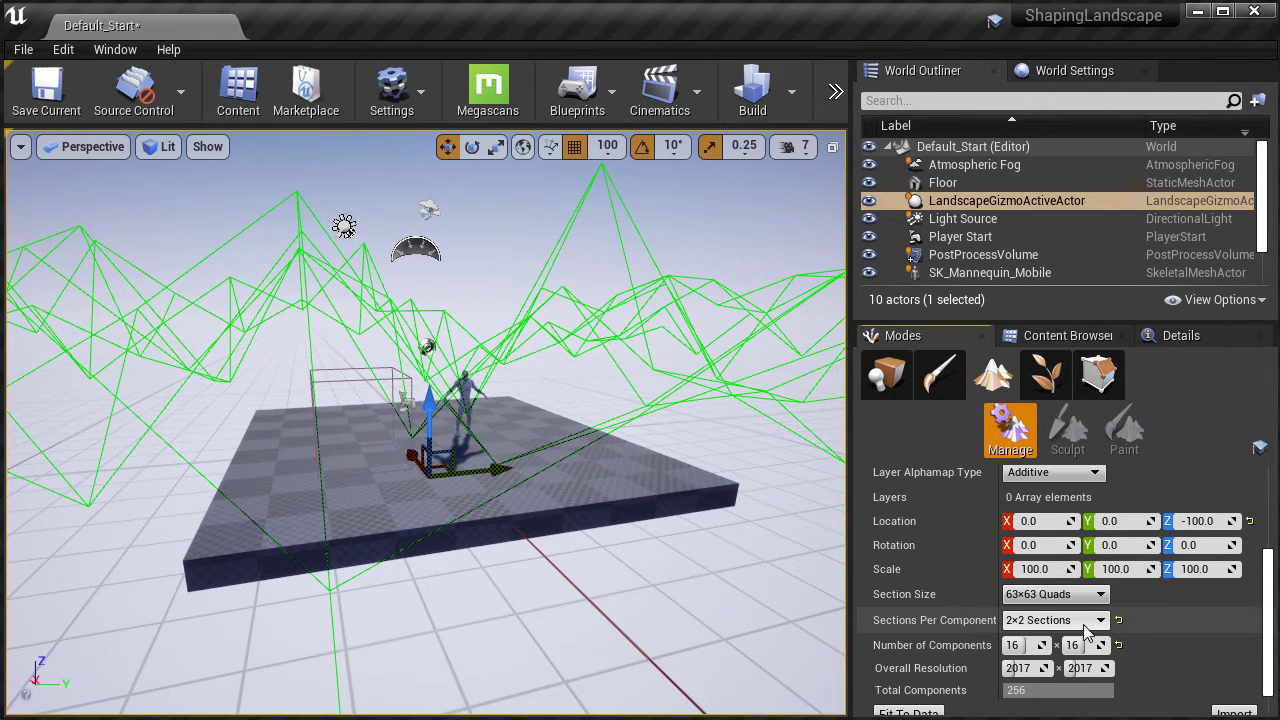
scroll(1152, 637, down, 1)
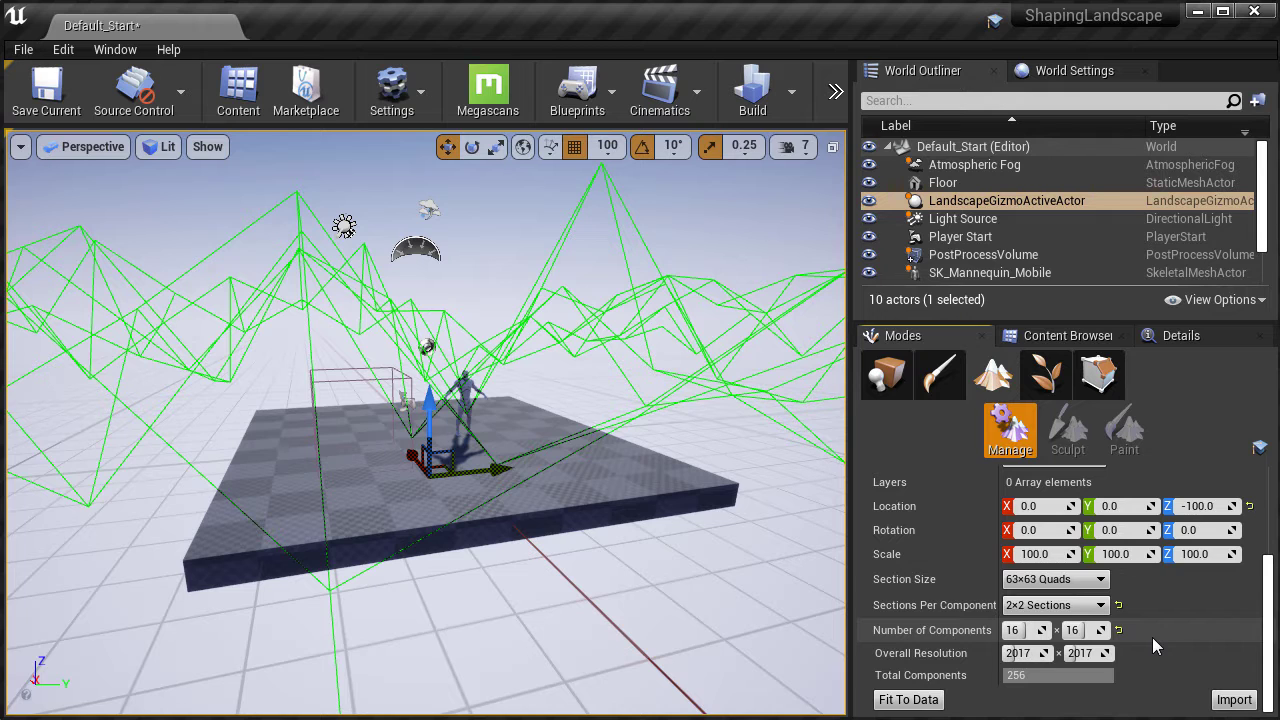
click(1234, 700)
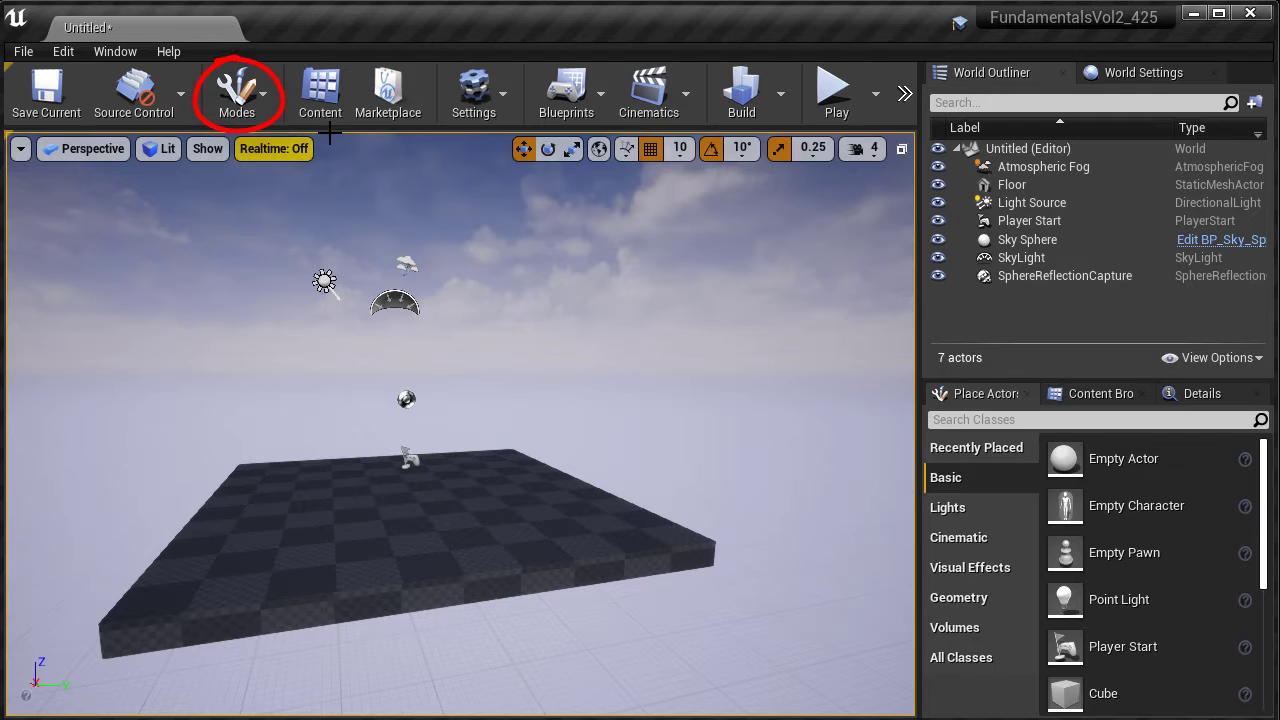
In the FundamentalsVol2_425 project, switch the editor to Landscape mode.
click(263, 100)
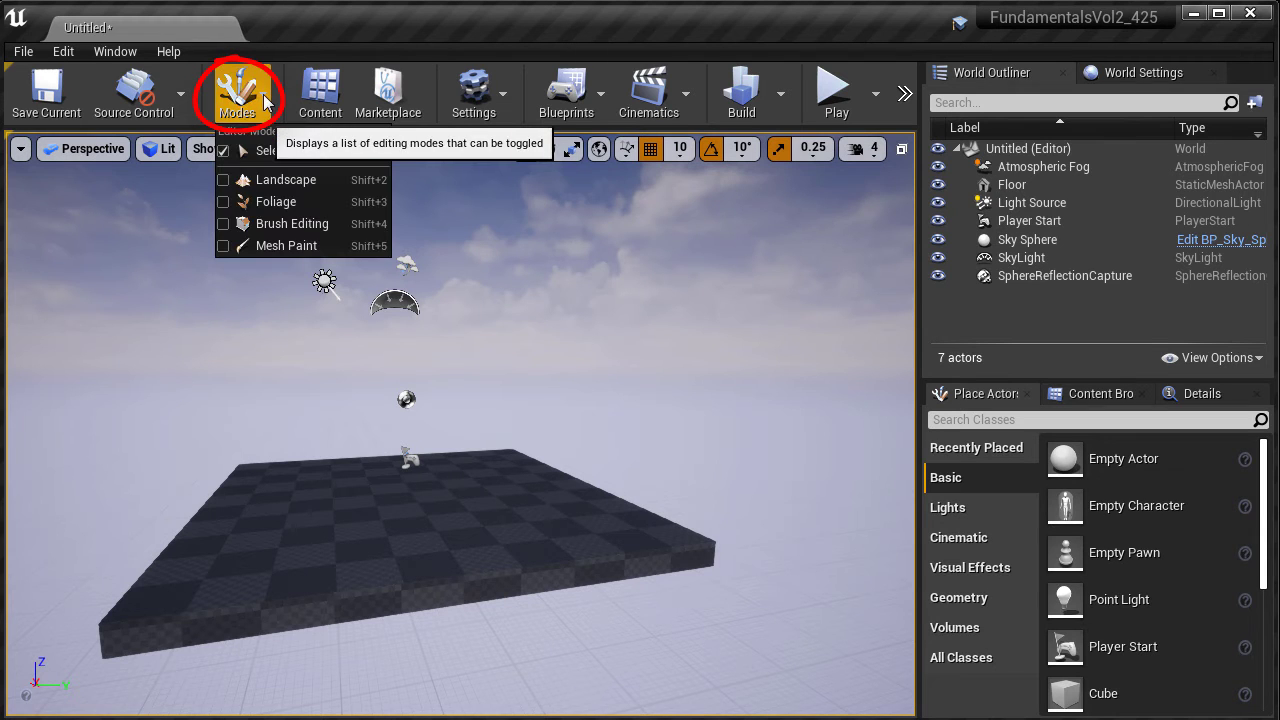
click(310, 185)
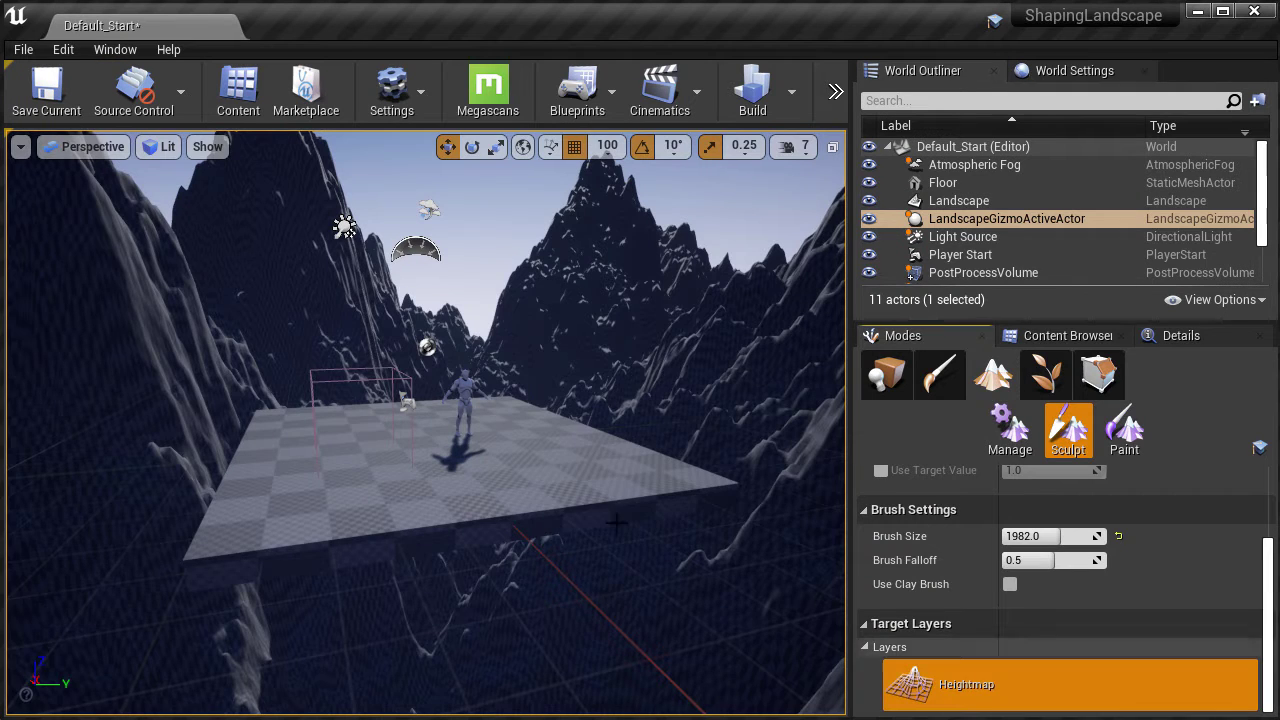
Fly around the imported landscape in a full-screen viewport to examine its peaks and valleys.
drag(617, 521, 617, 521)
key(F11)
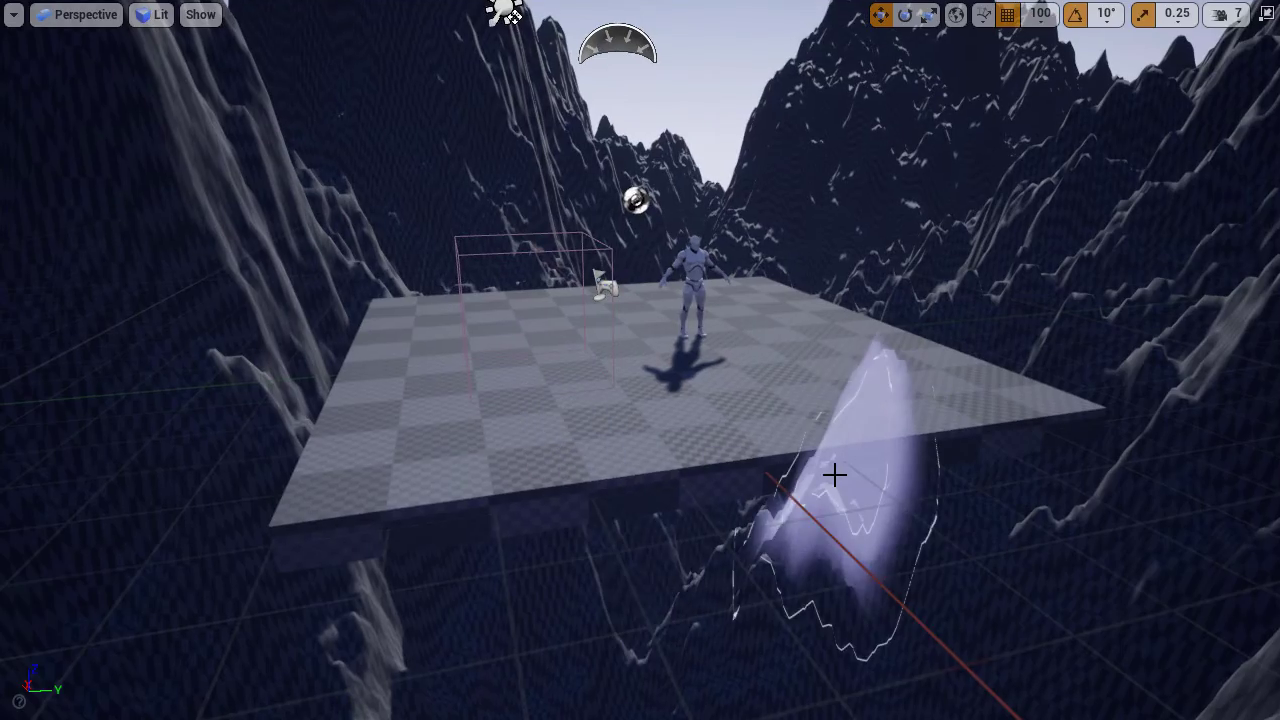
right_click(834, 474)
key(s)
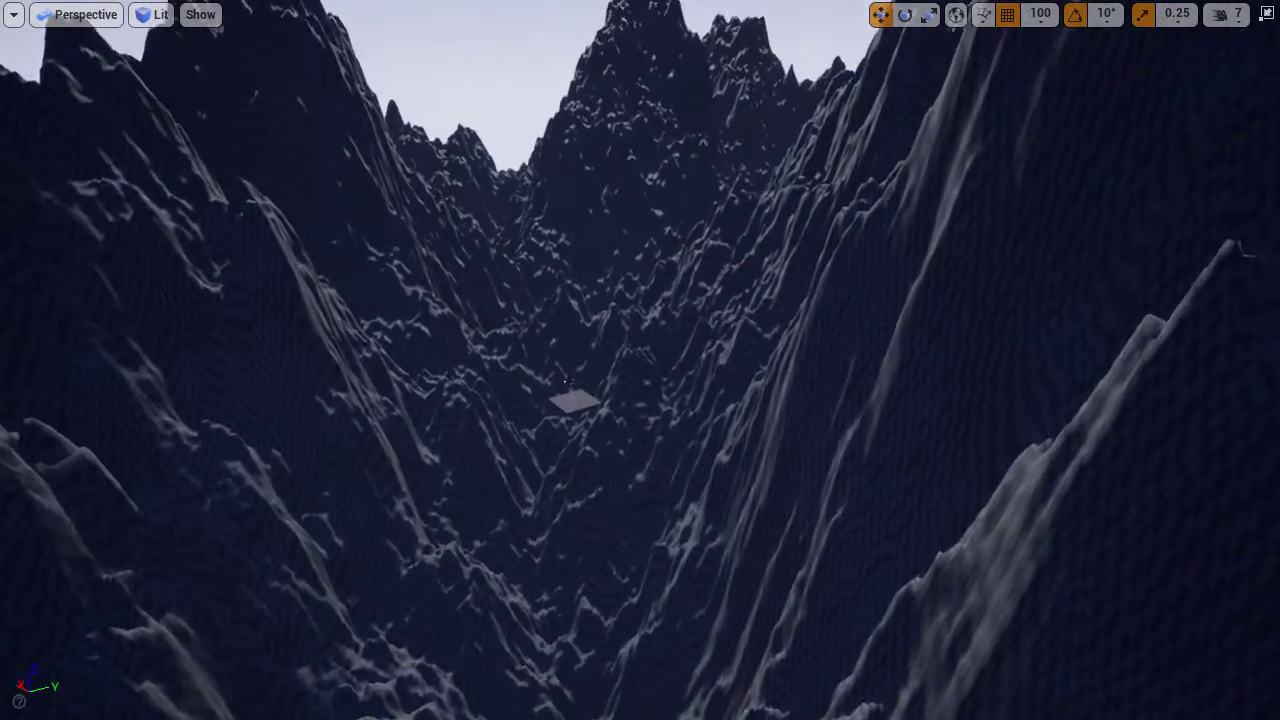
key(s)
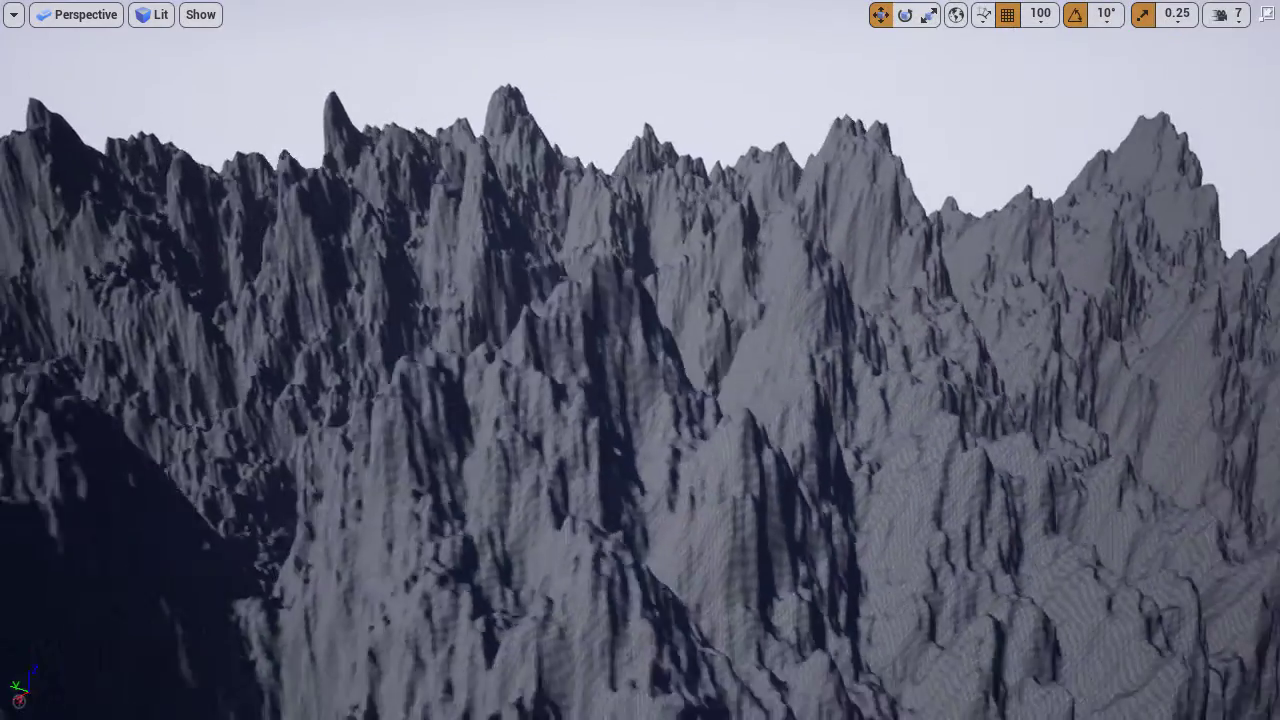
key(s)
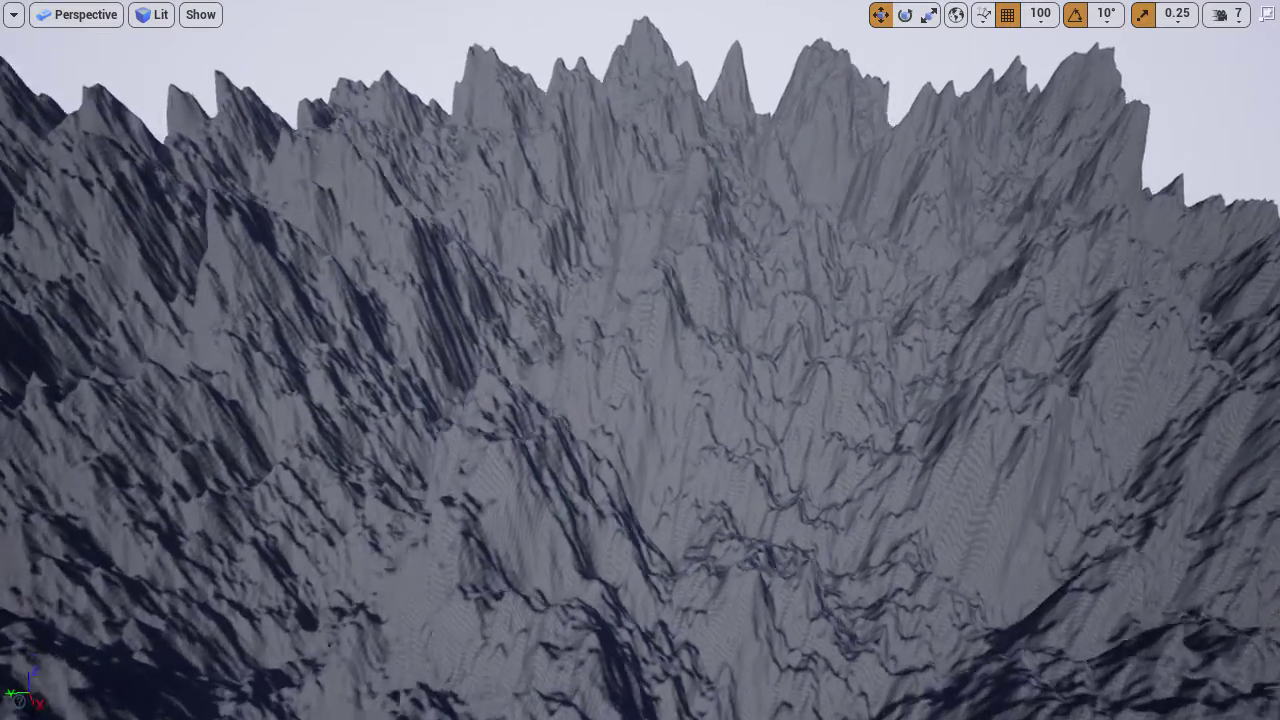
mouse_move(730, 326)
mouse_down()
mouse_move(742, 320)
mouse_move(838, 475)
mouse_up()
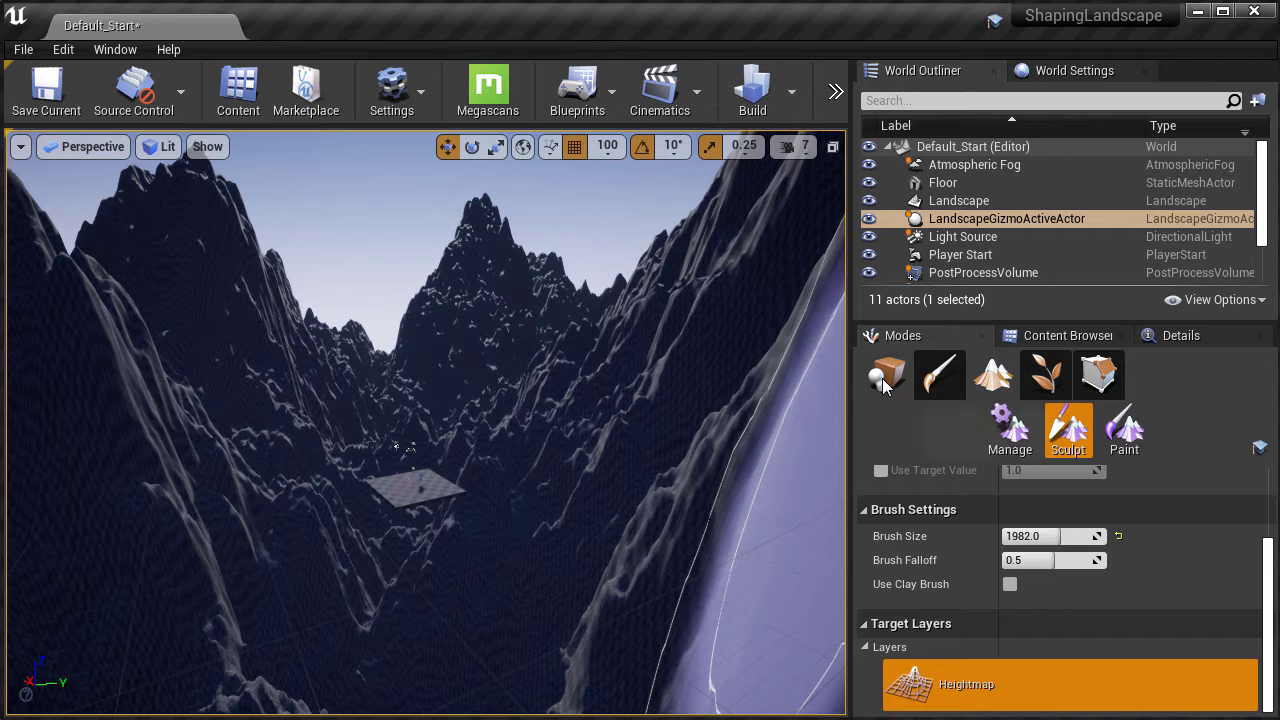
Return to Place mode, select the imported landscape and set only its Z scale to 50.
click(882, 378)
click(377, 418)
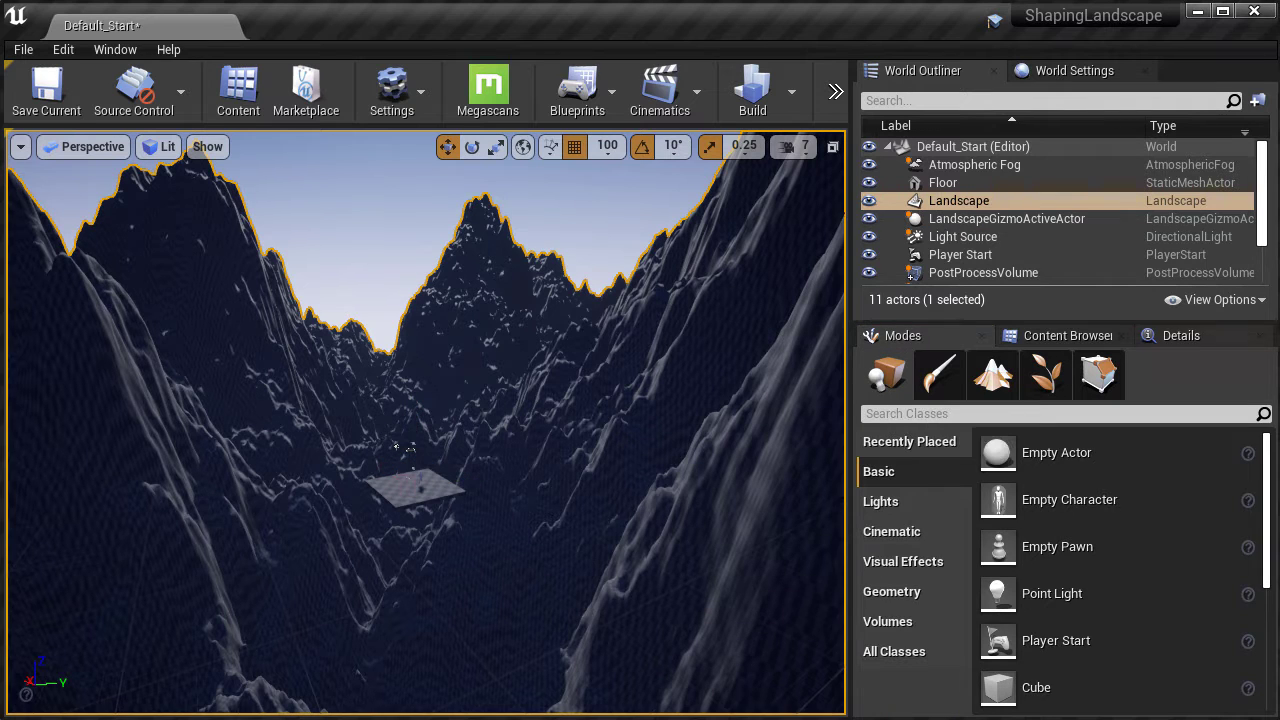
click(1182, 336)
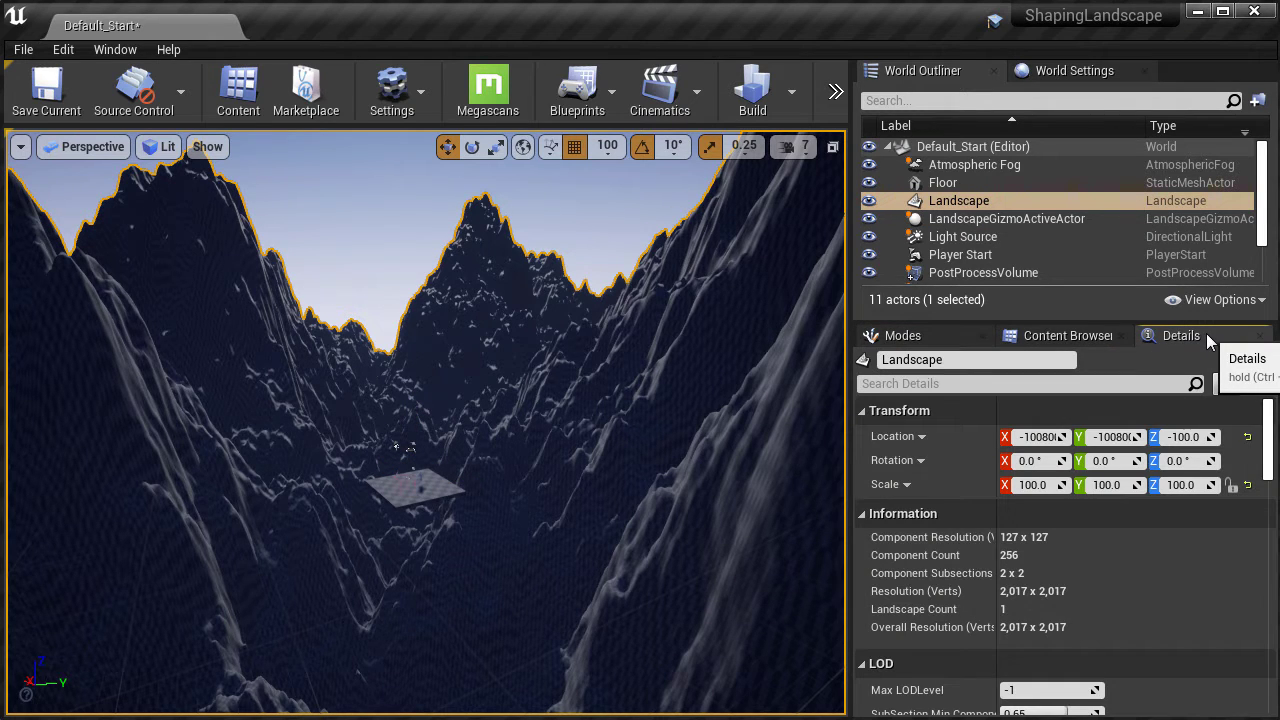
click(1181, 485)
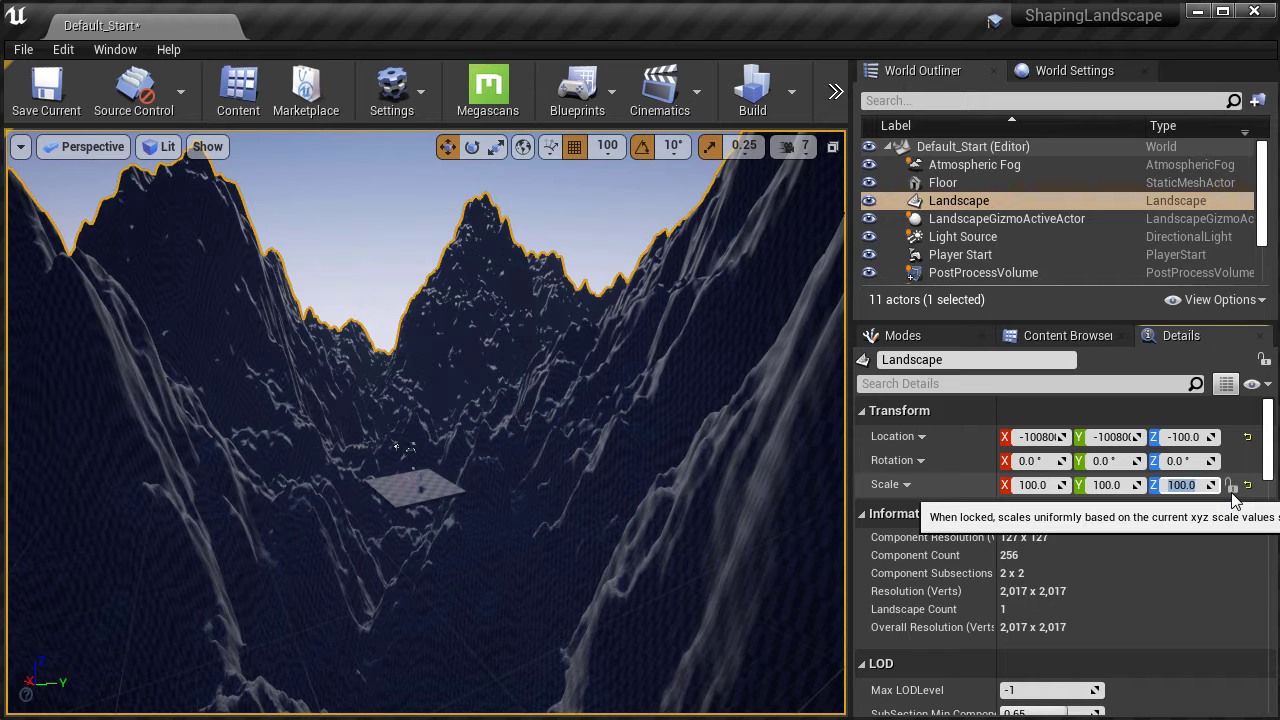
click(1187, 486)
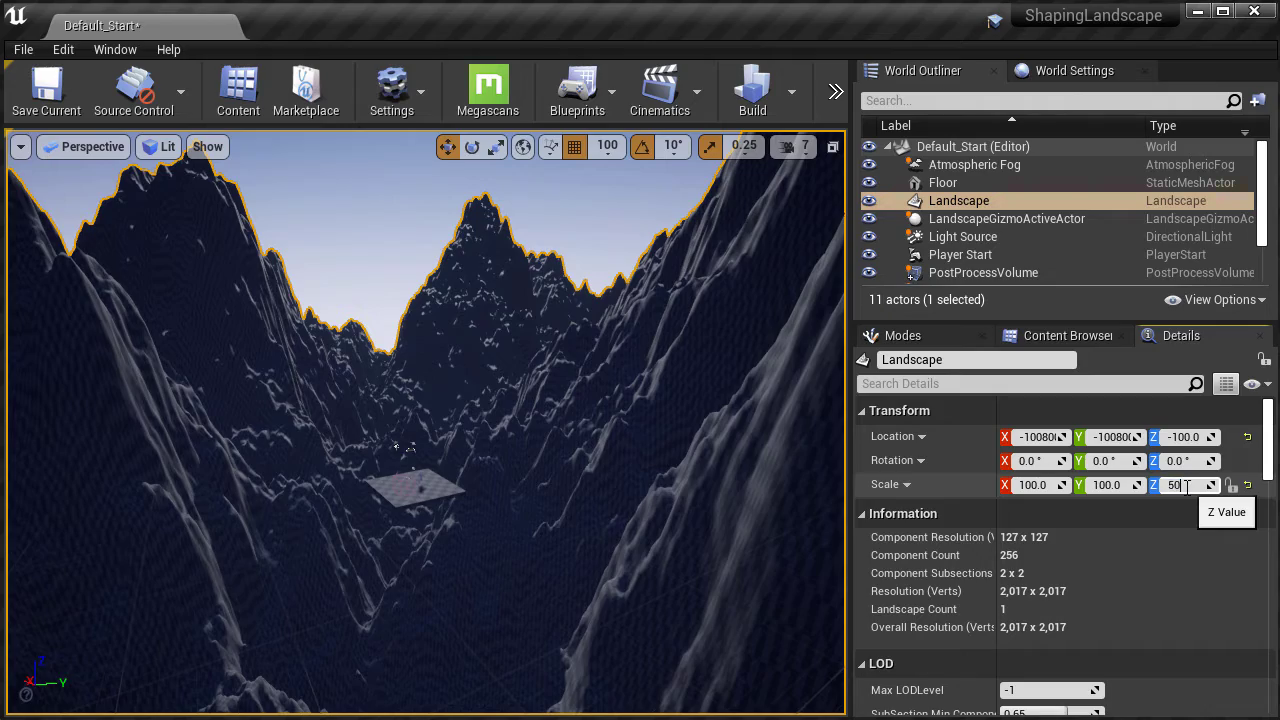
key(Return)
drag(636, 318, 840, 330)
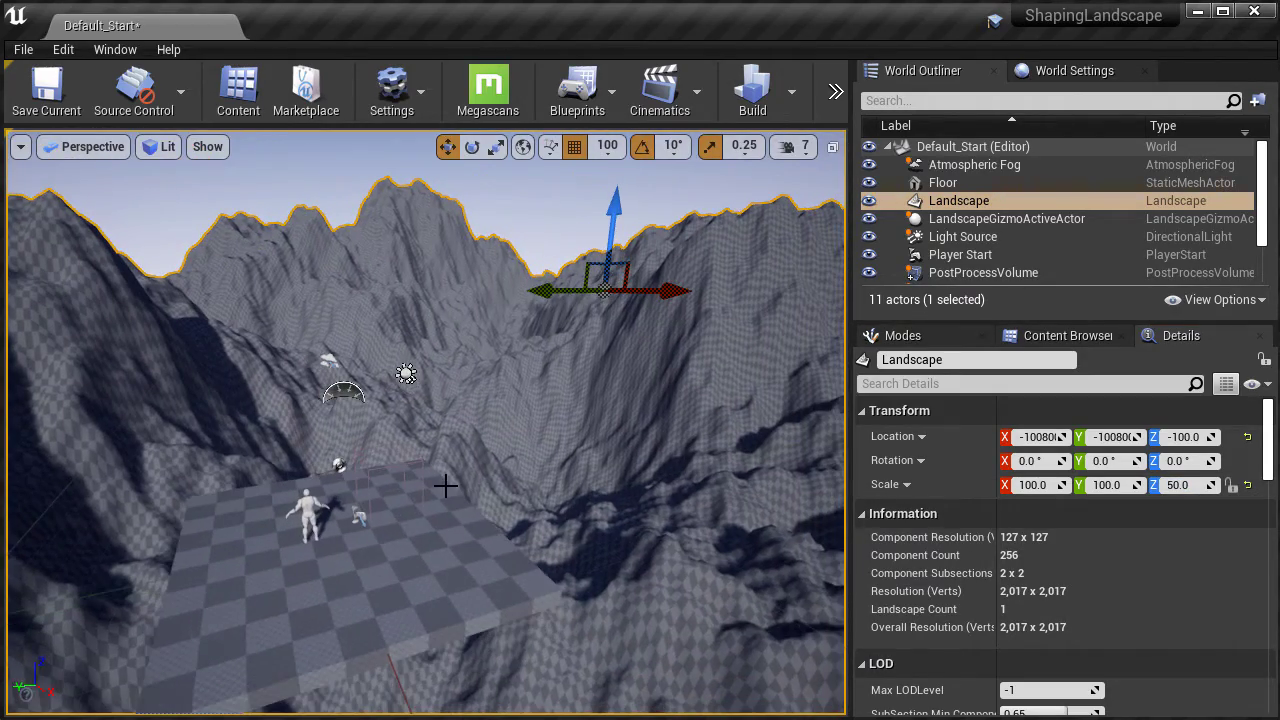
Set the landscape's Z scale to 25 and inspect the flatter terrain in a full-screen viewport.
click(1200, 486)
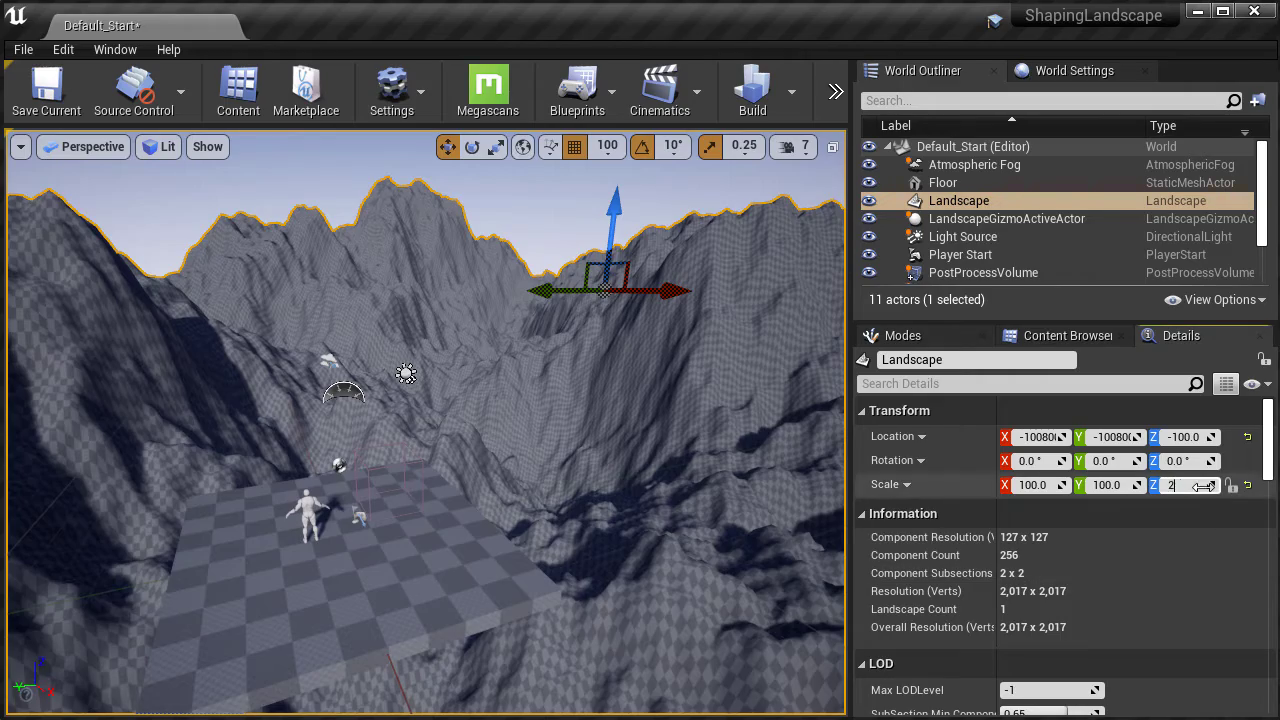
text(25)
key(Return)
key(F11)
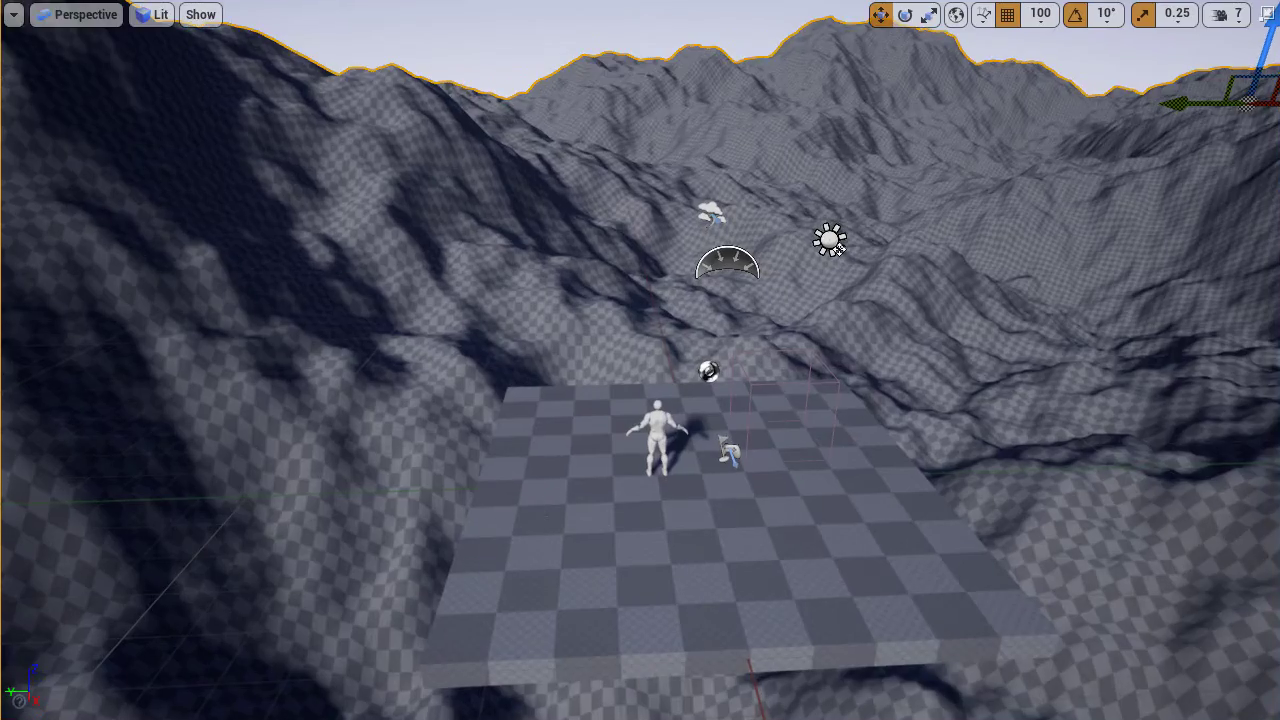
drag(839, 249, 850, 225)
key(s)
Play the level from a spot on the landscape, walk the mannequin over the terrain, and end the play session.
right_click(537, 472)
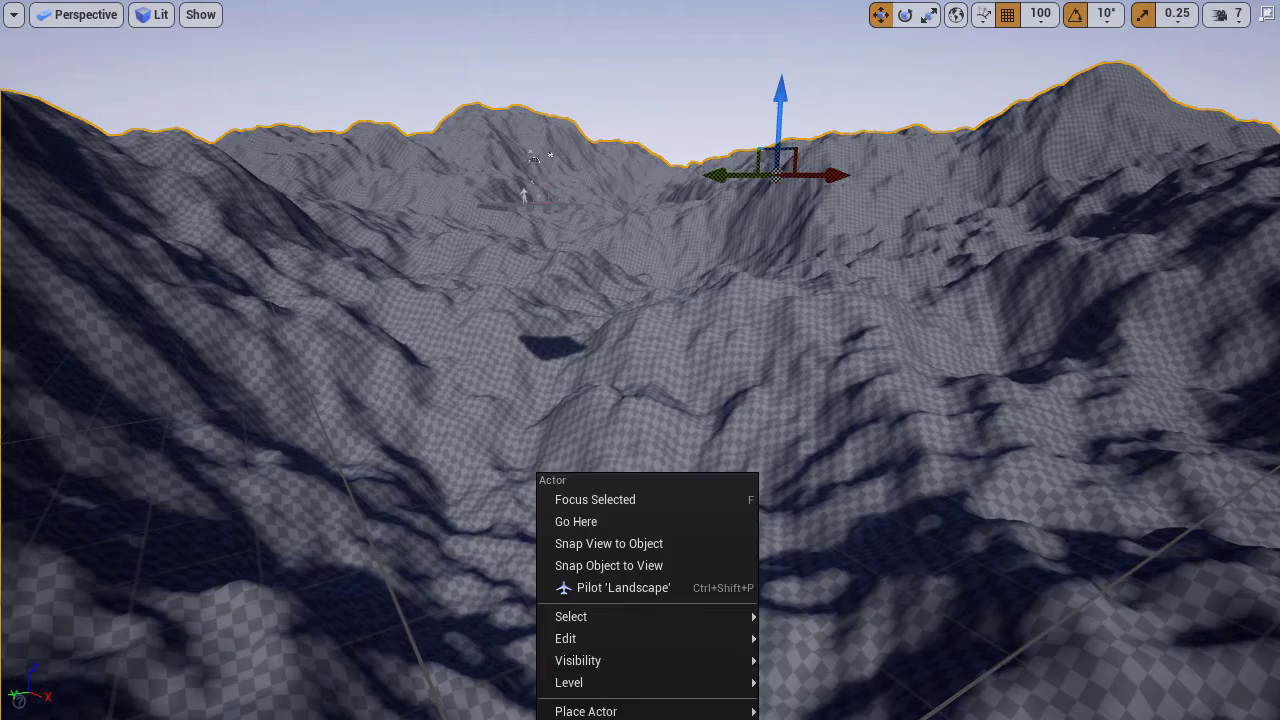
right_click(504, 556)
click(585, 498)
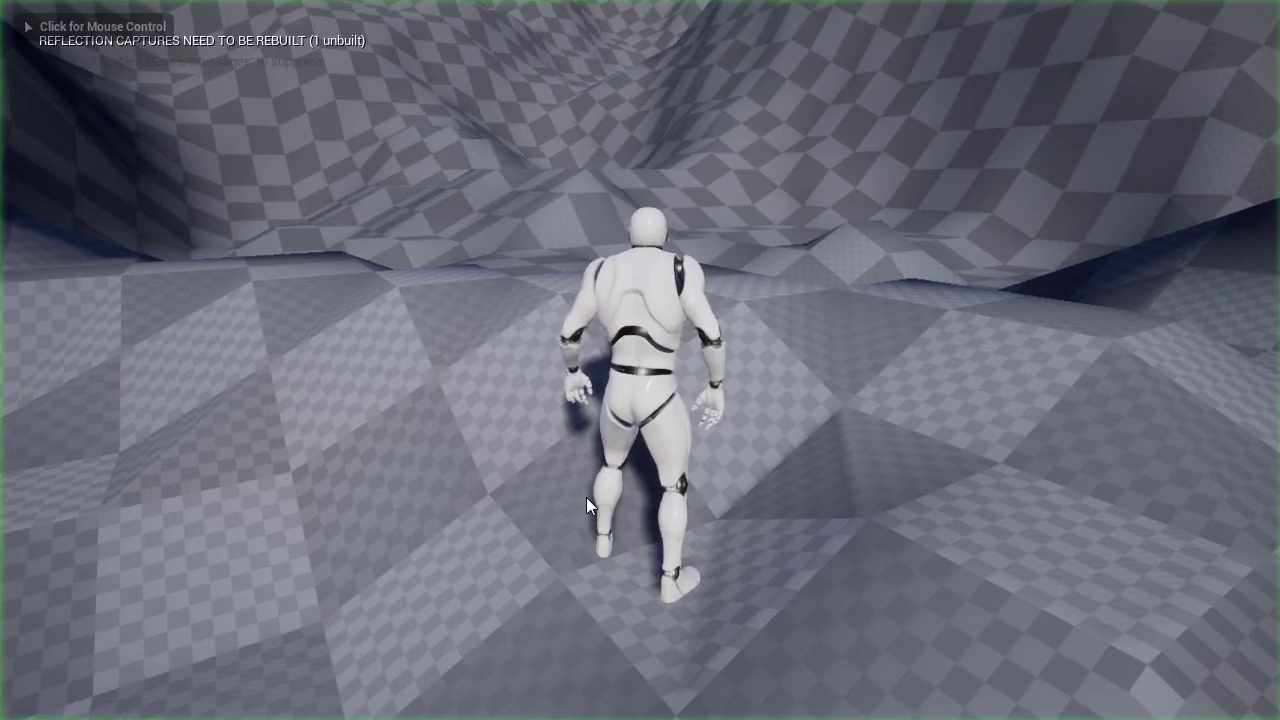
key(w)
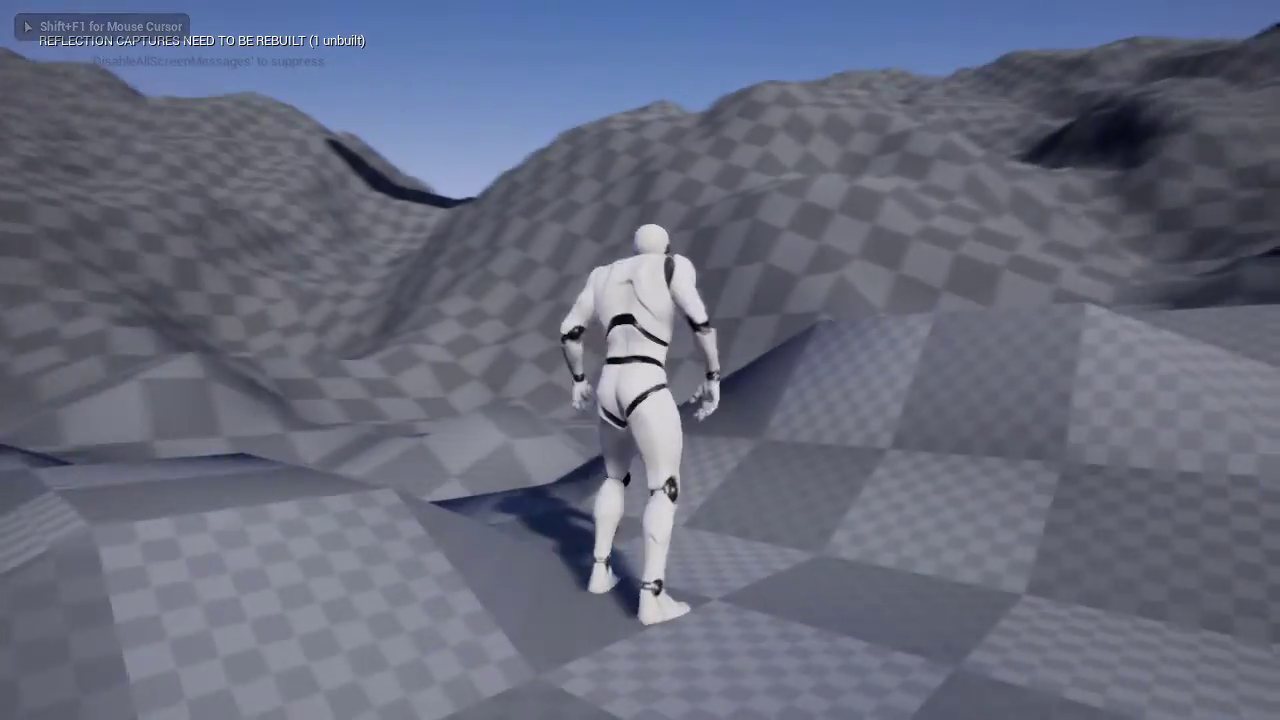
key(w)
key(Escape)
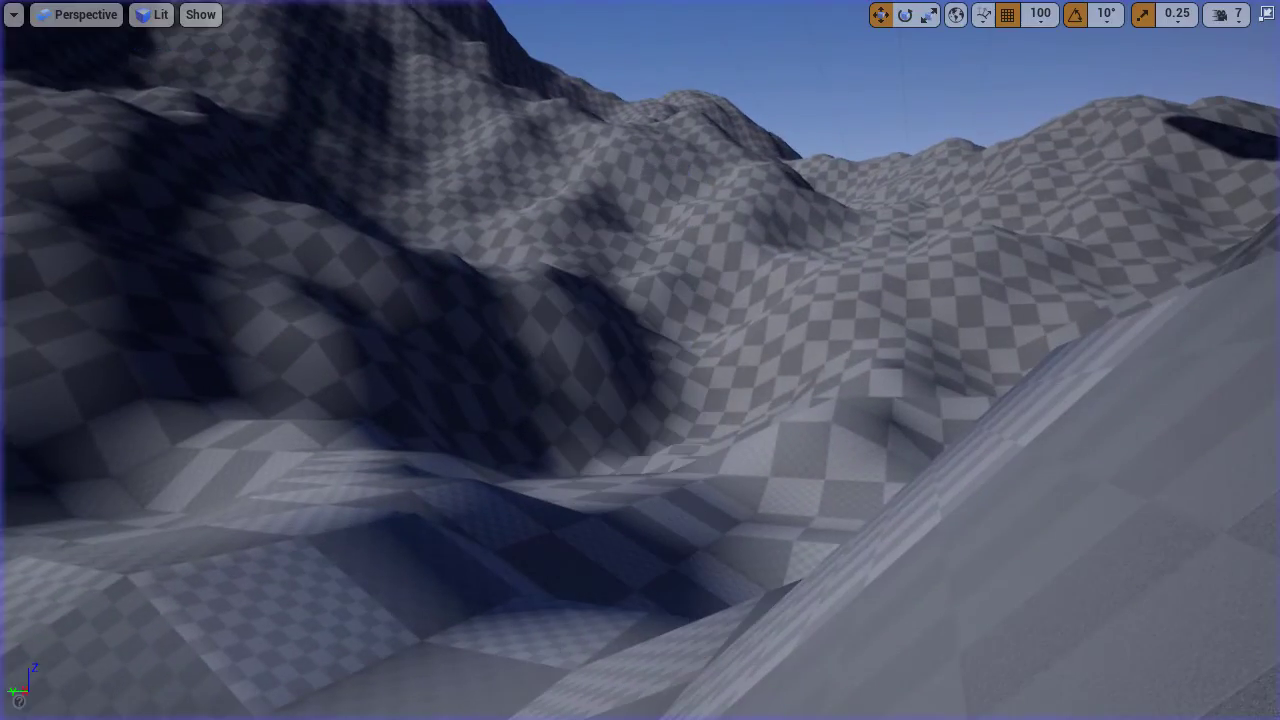
key(s)
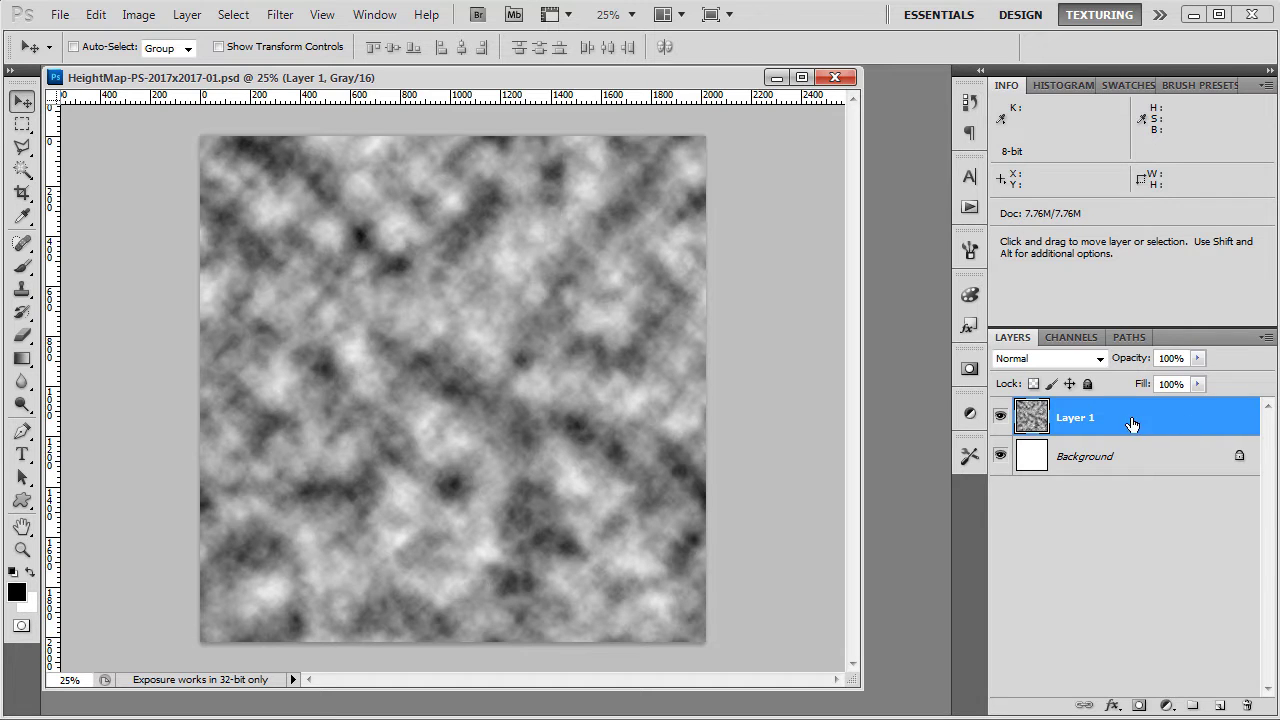
In Photoshop, duplicate Layer 1, rename the original layer Clouds and name the copy DifferenceClouds.
drag(1131, 424, 1220, 706)
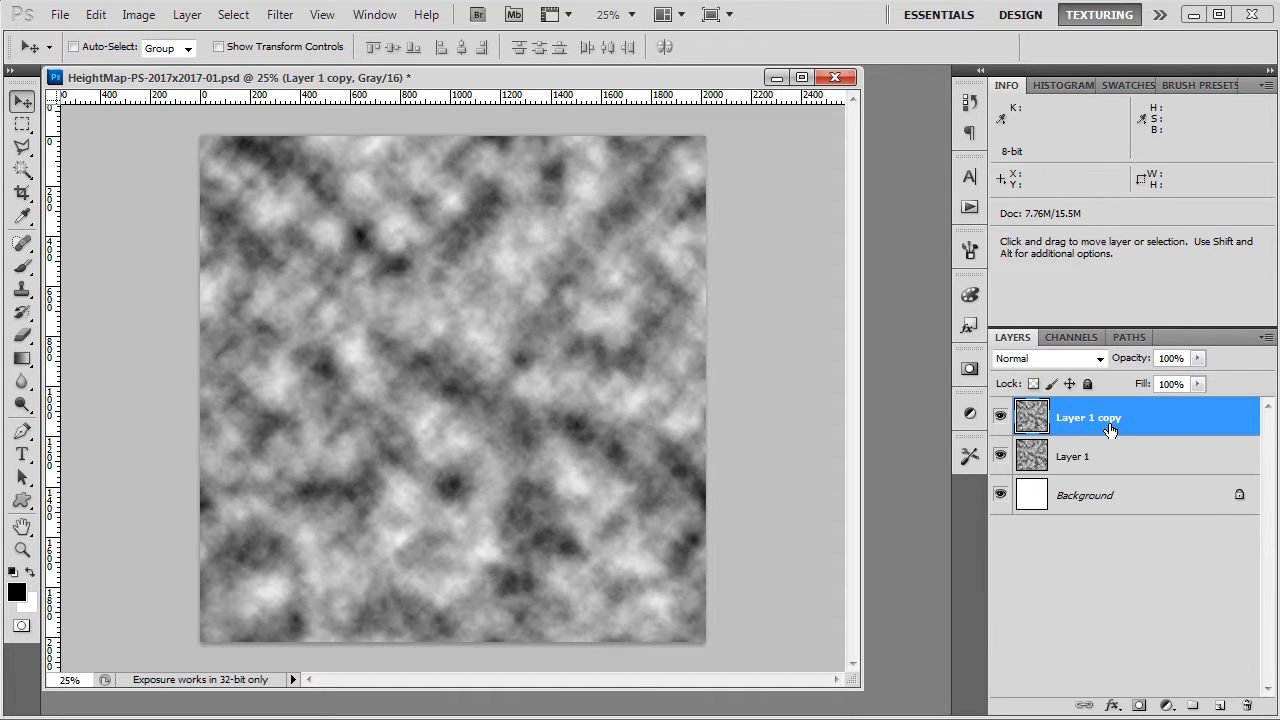
double_click(1076, 458)
text(Clouds)
click(1081, 420)
text(Difference)
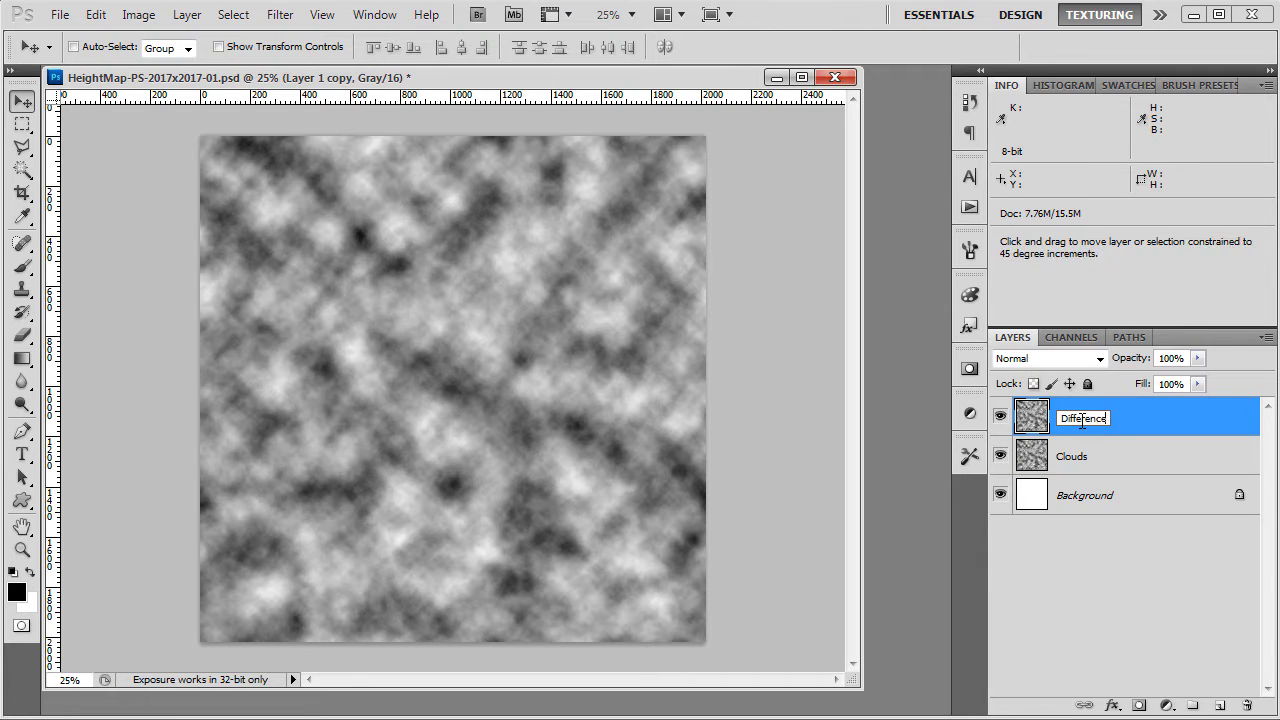
text(Clouds)
key(Return)
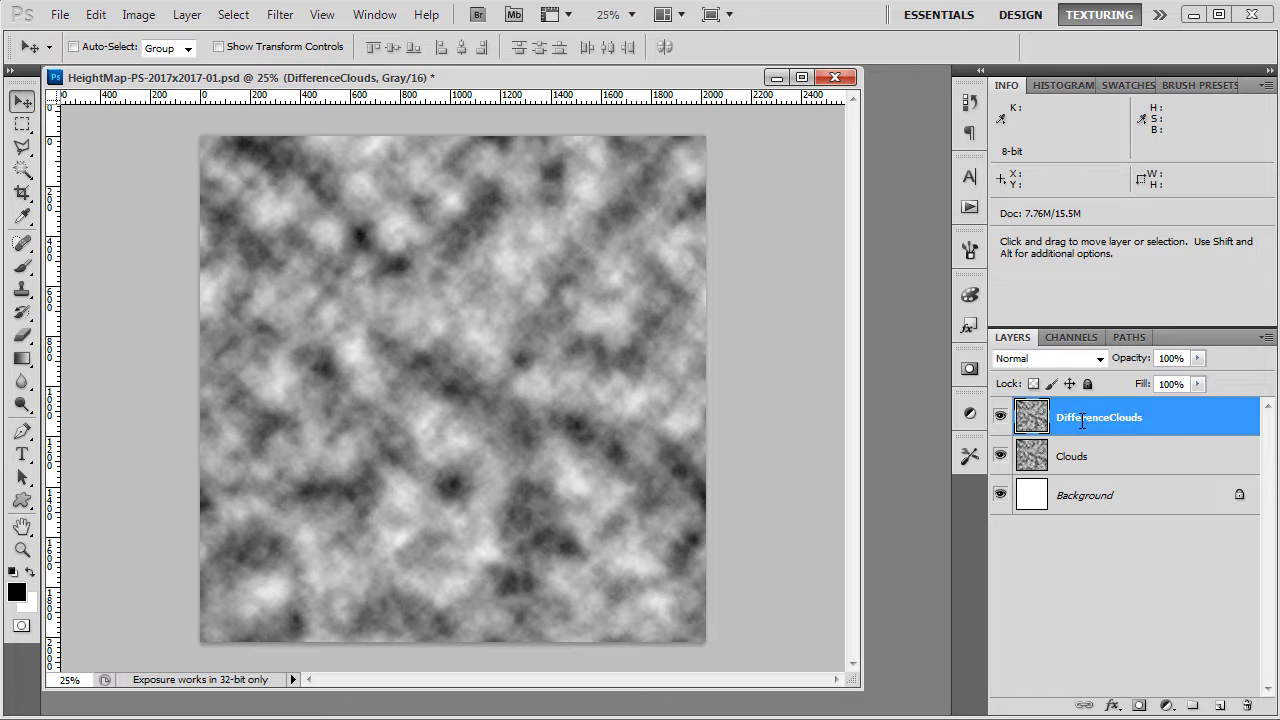
Render the Difference Clouds filter on the DifferenceClouds layer and reapply it several times to build up the vein-like pattern.
click(279, 14)
mouse_move(361, 292)
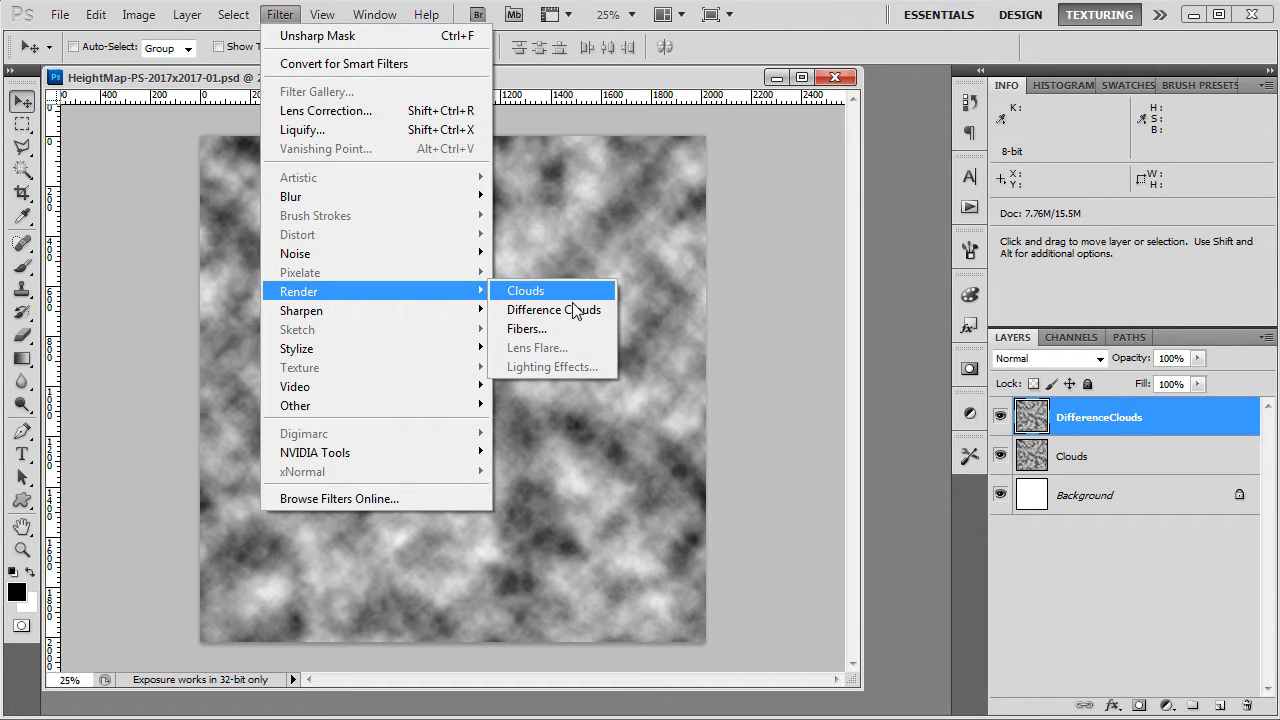
click(589, 315)
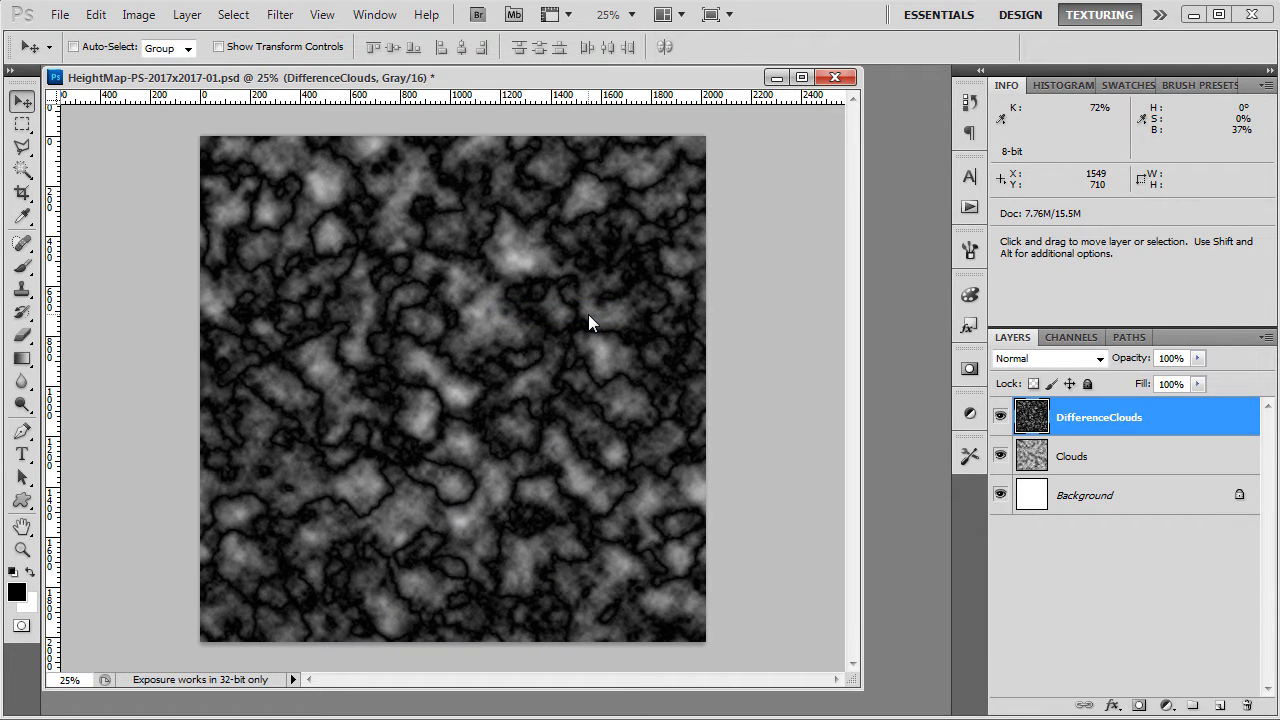
key(ctrl+f)
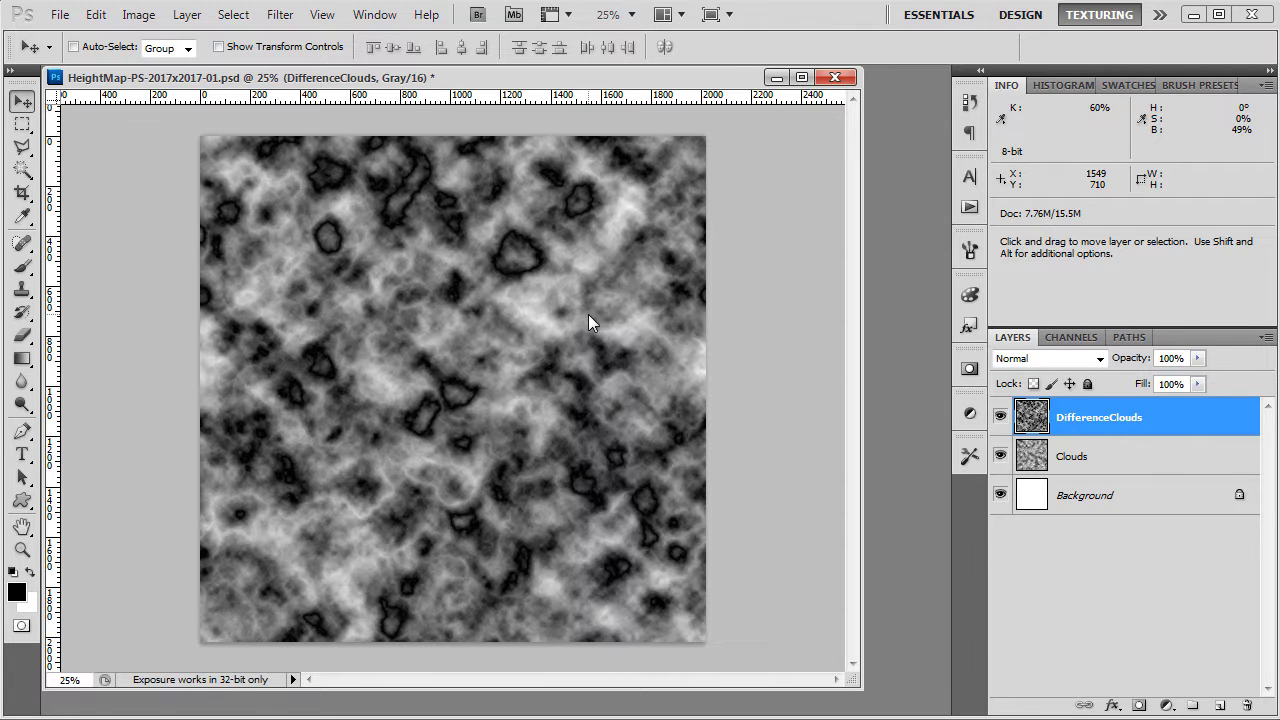
key(ctrl+f)
key(ctrl+f)
key(ctrl+f)
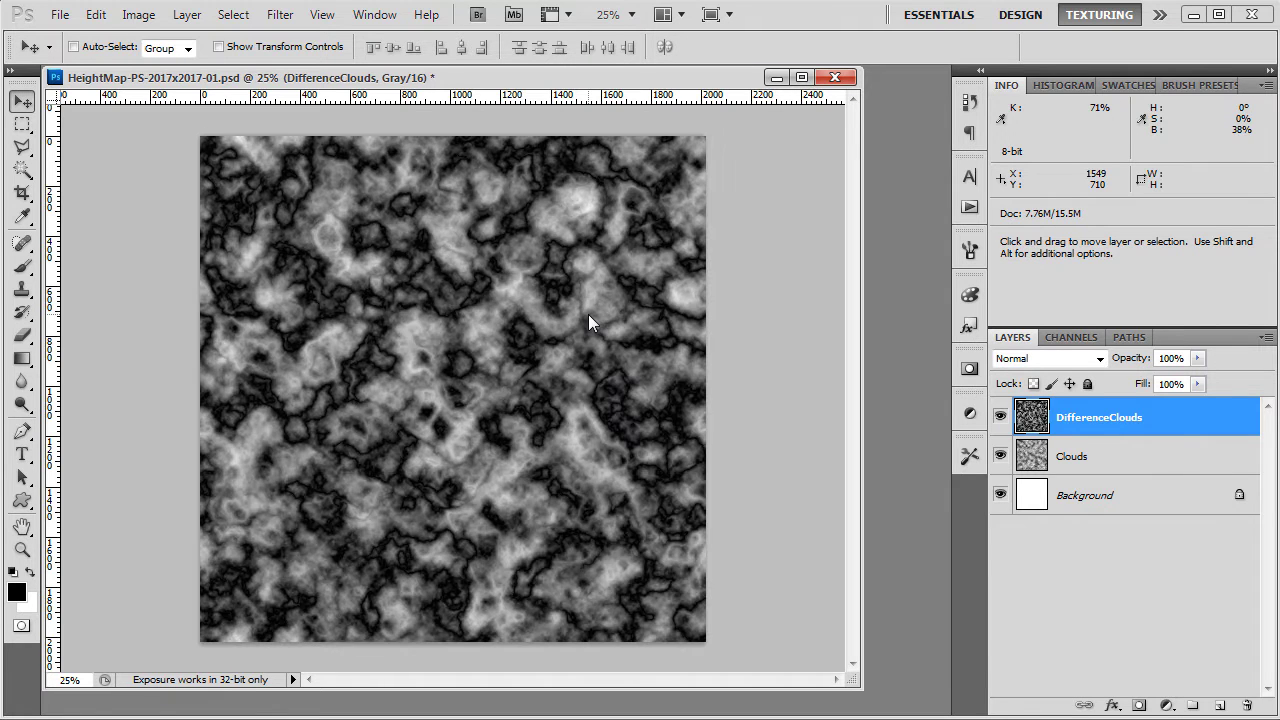
key(ctrl+f)
key(ctrl+f)
Save the heightmap as a non-interlaced PNG in the Textures folder, replacing Heightmap-Photoshop-Test.png.
key(ctrl+shift+s)
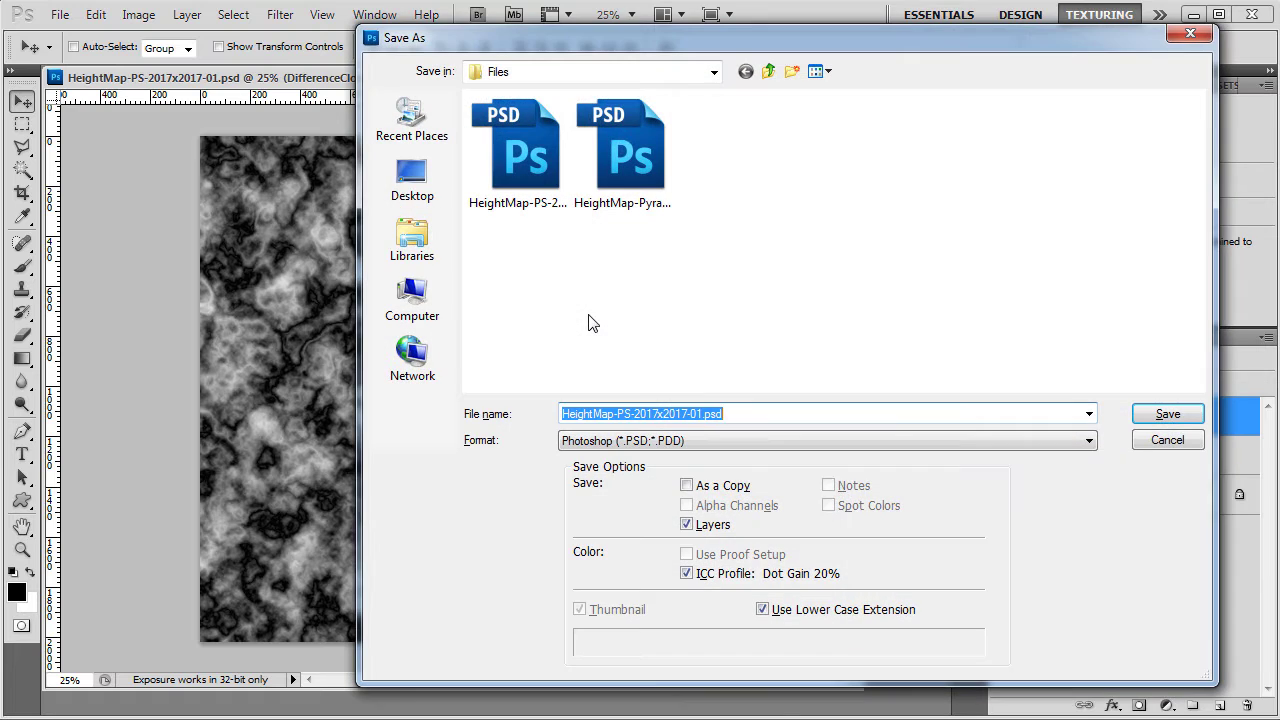
click(612, 441)
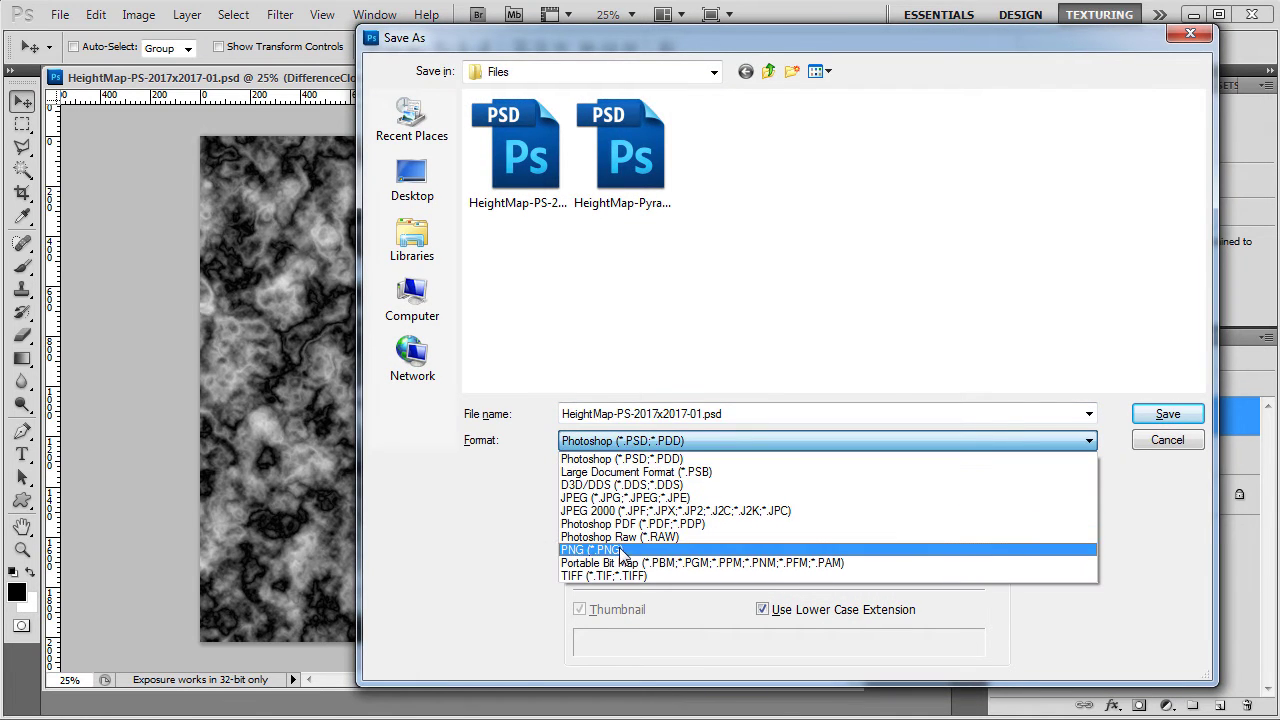
click(622, 551)
key(BackSpace)
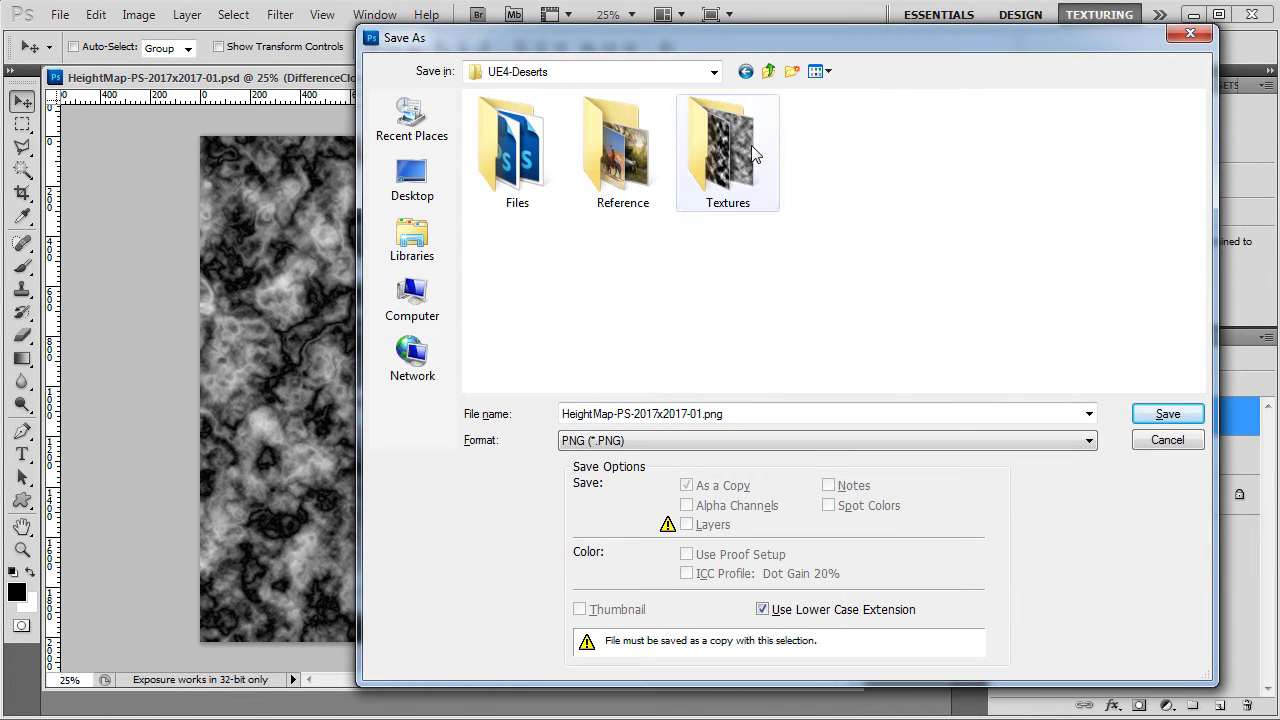
double_click(751, 145)
double_click(519, 145)
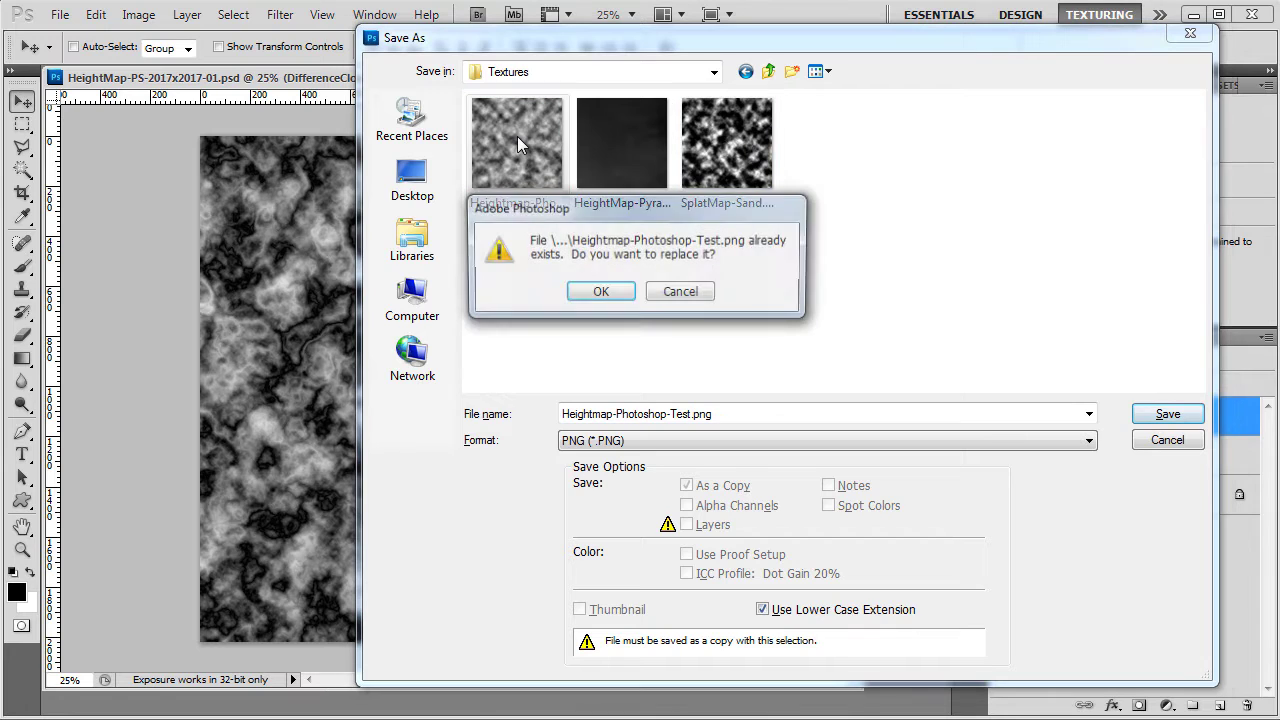
click(600, 292)
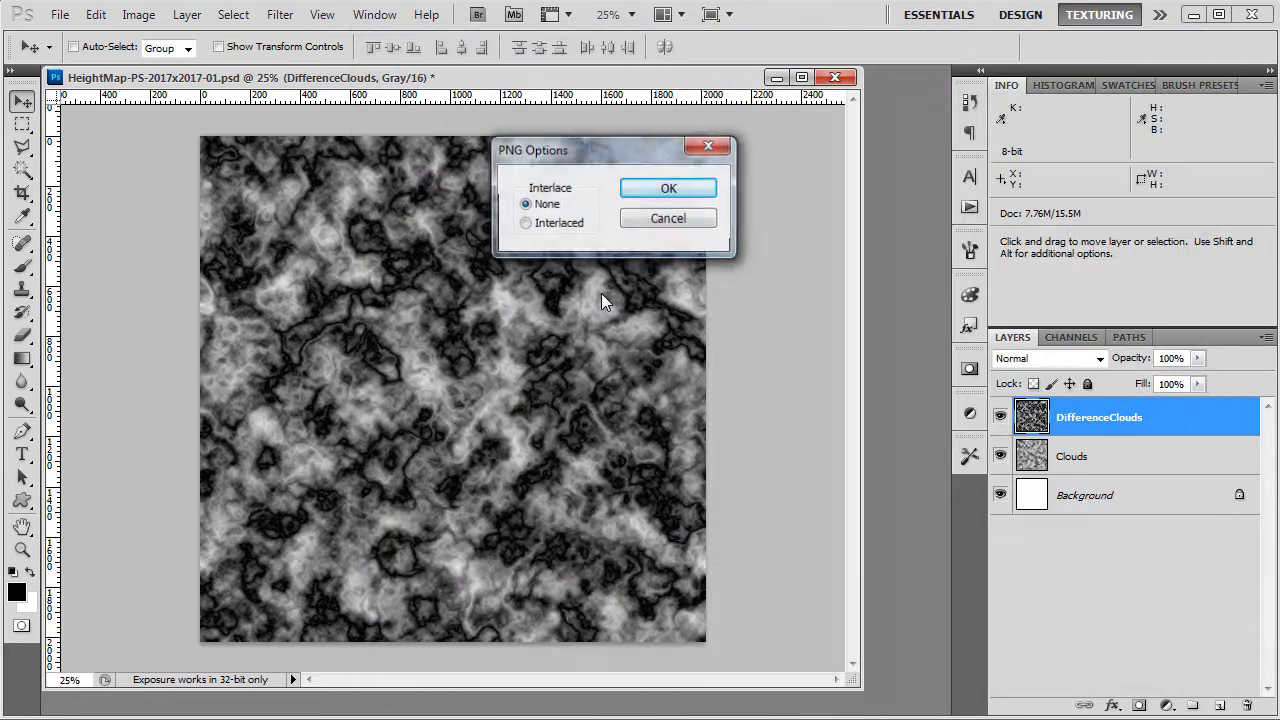
click(670, 190)
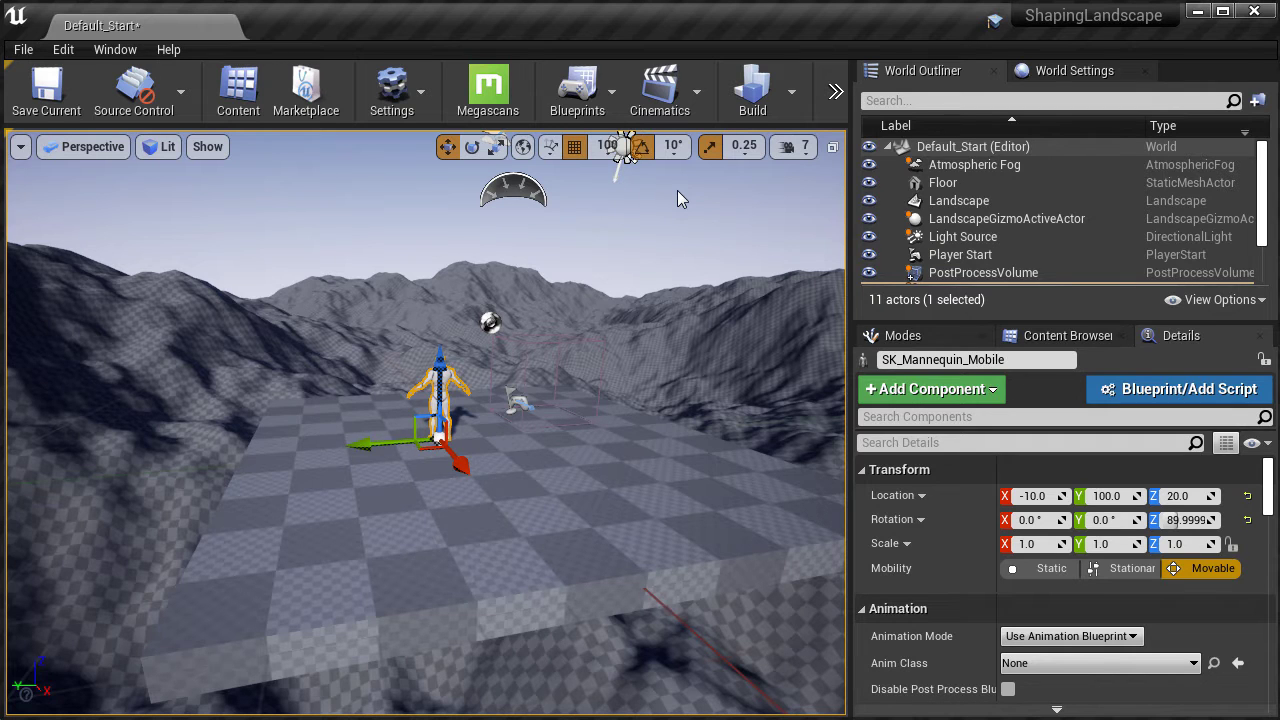
In Unreal Engine, import Heightmap-Photoshop-Test.png into the existing landscape's Heightmap target layer from the Landscape sculpt settings.
click(931, 343)
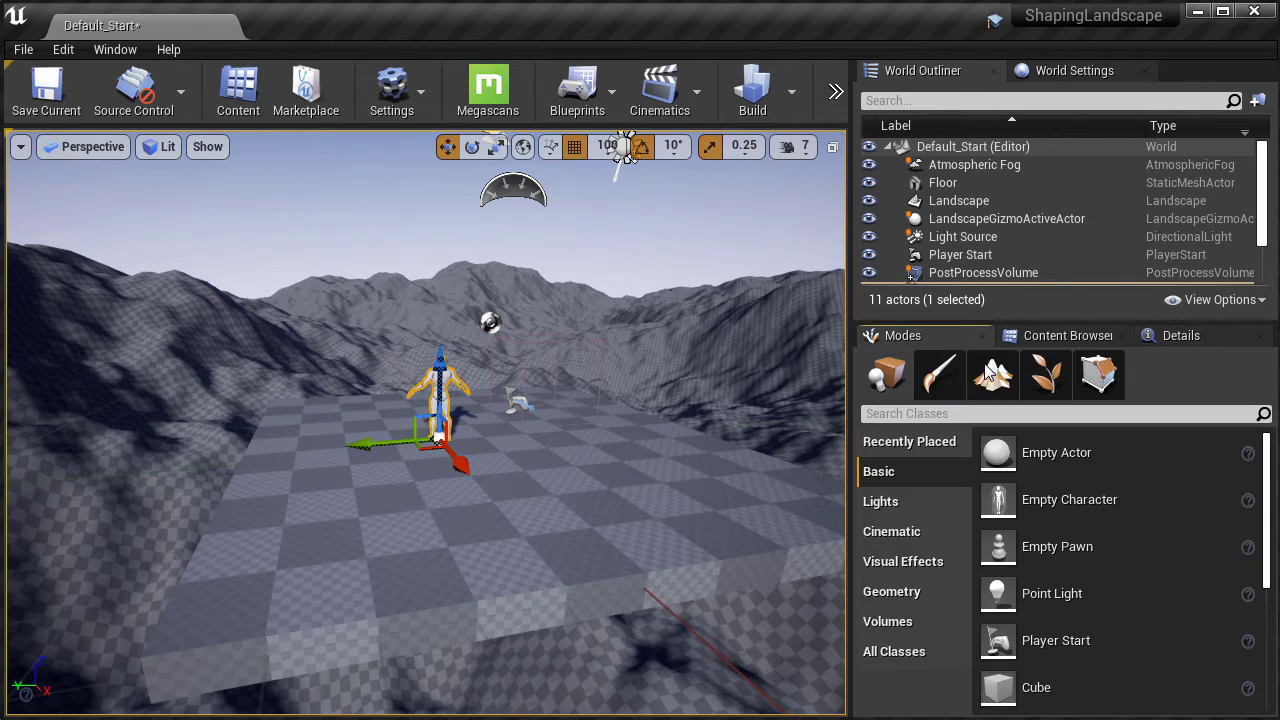
click(990, 375)
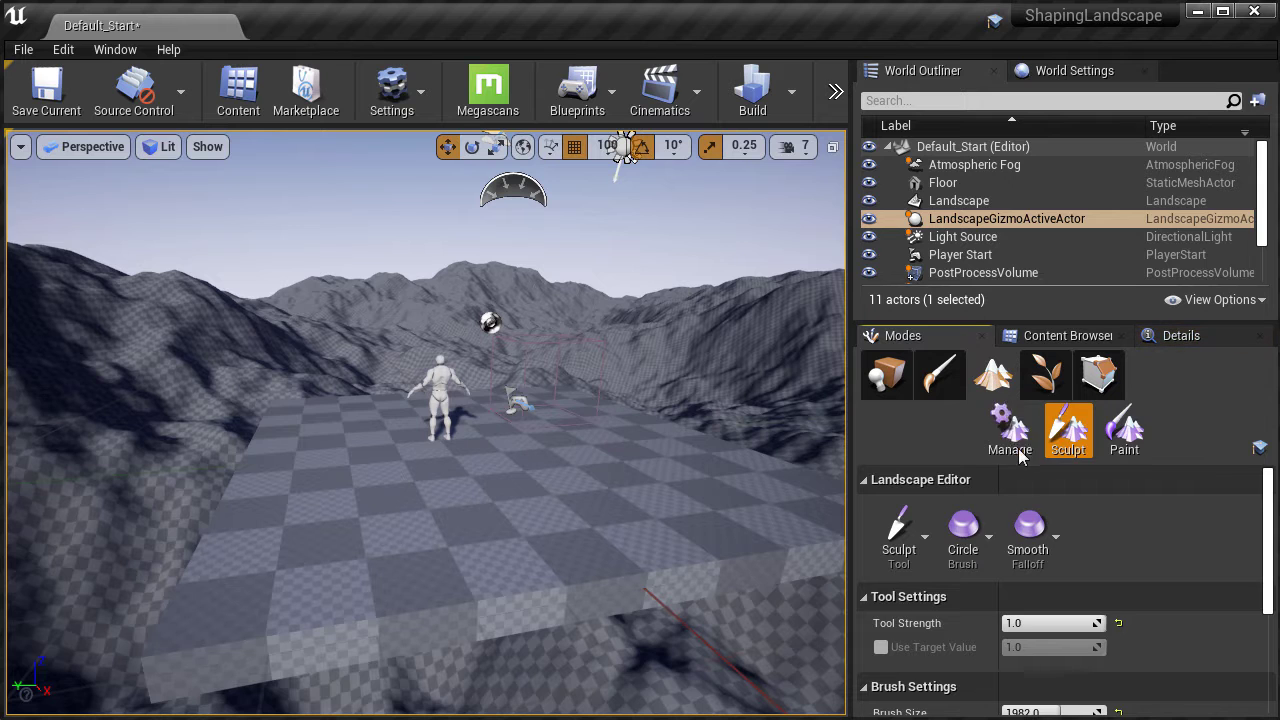
scroll(1032, 640, down, 3)
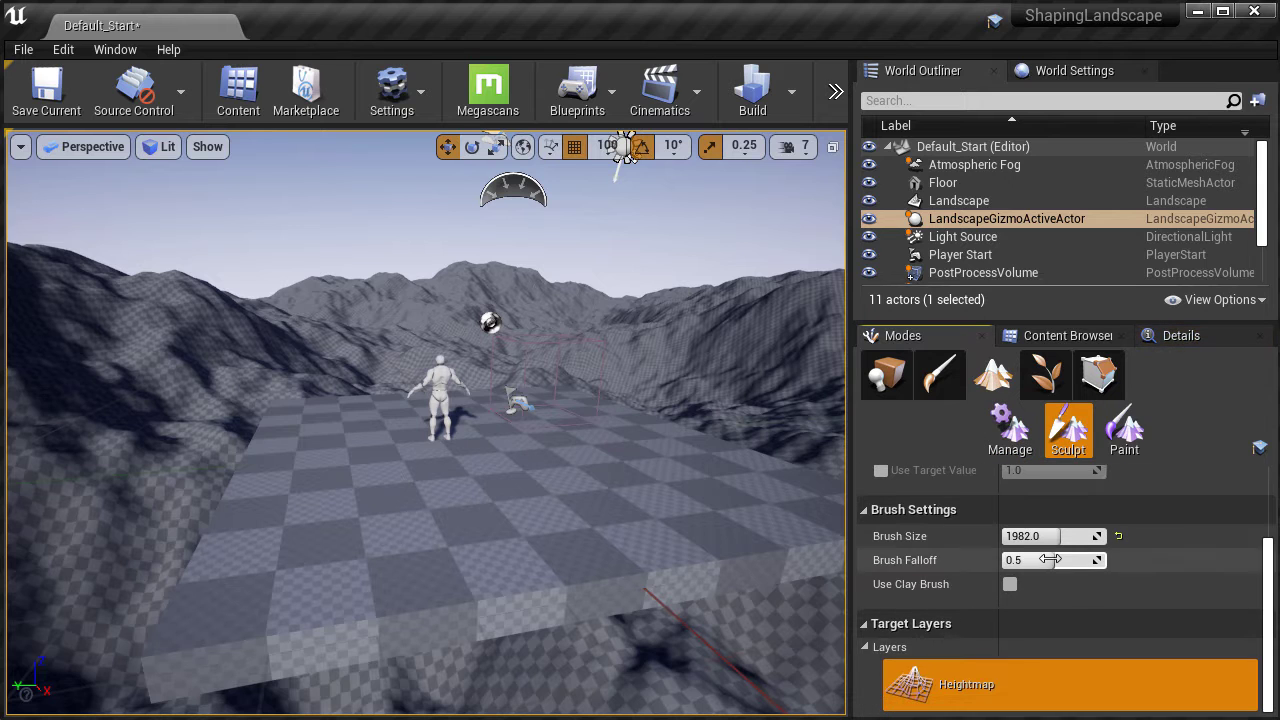
right_click(940, 676)
drag(902, 335, 777, 43)
right_click(772, 396)
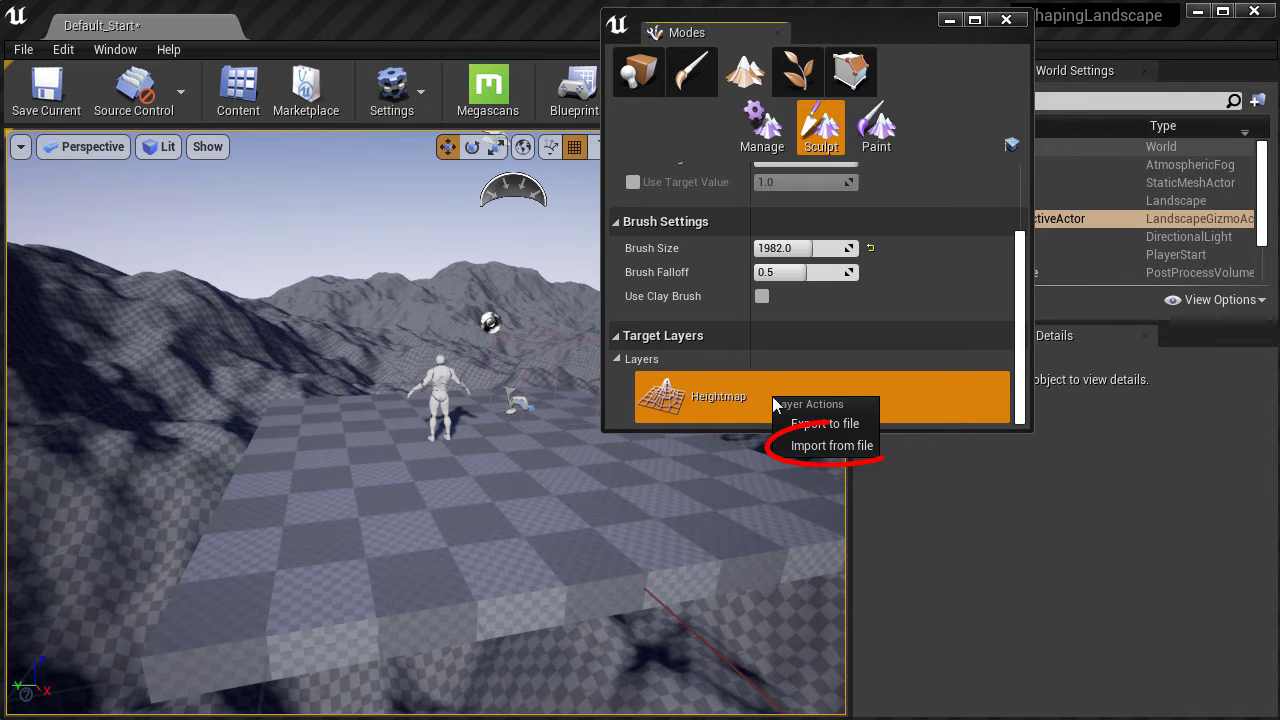
click(818, 441)
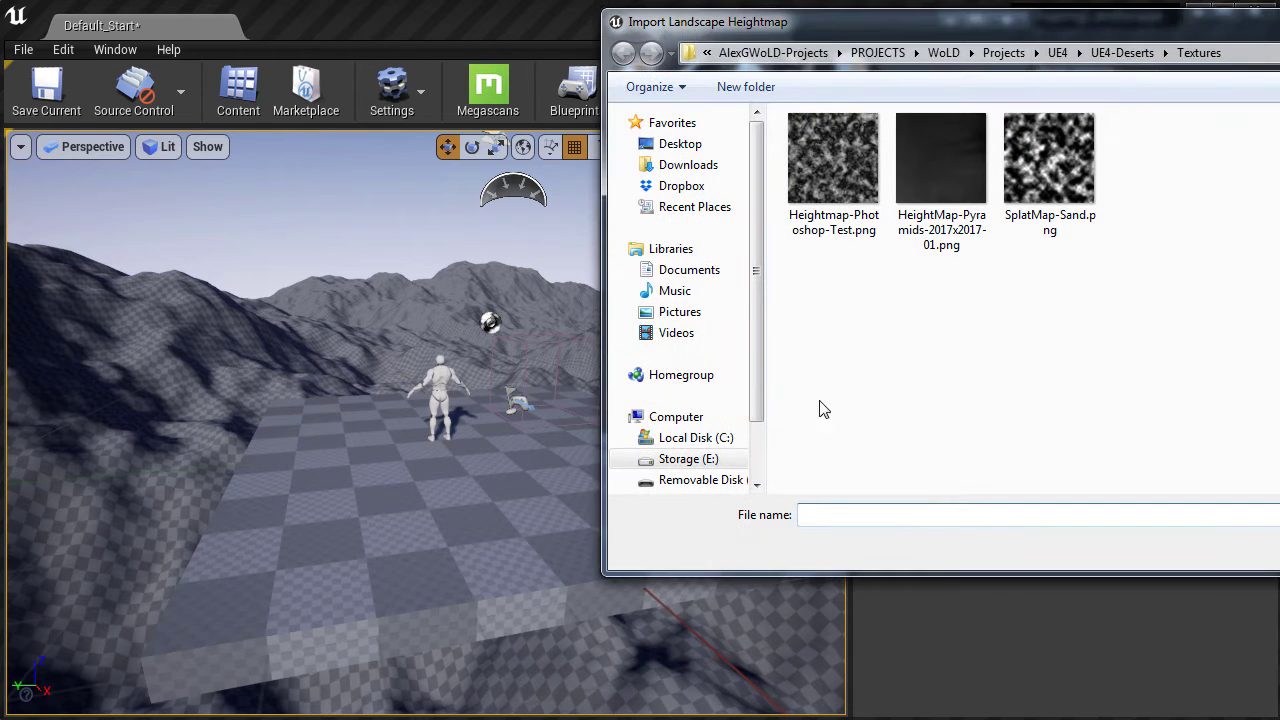
click(821, 176)
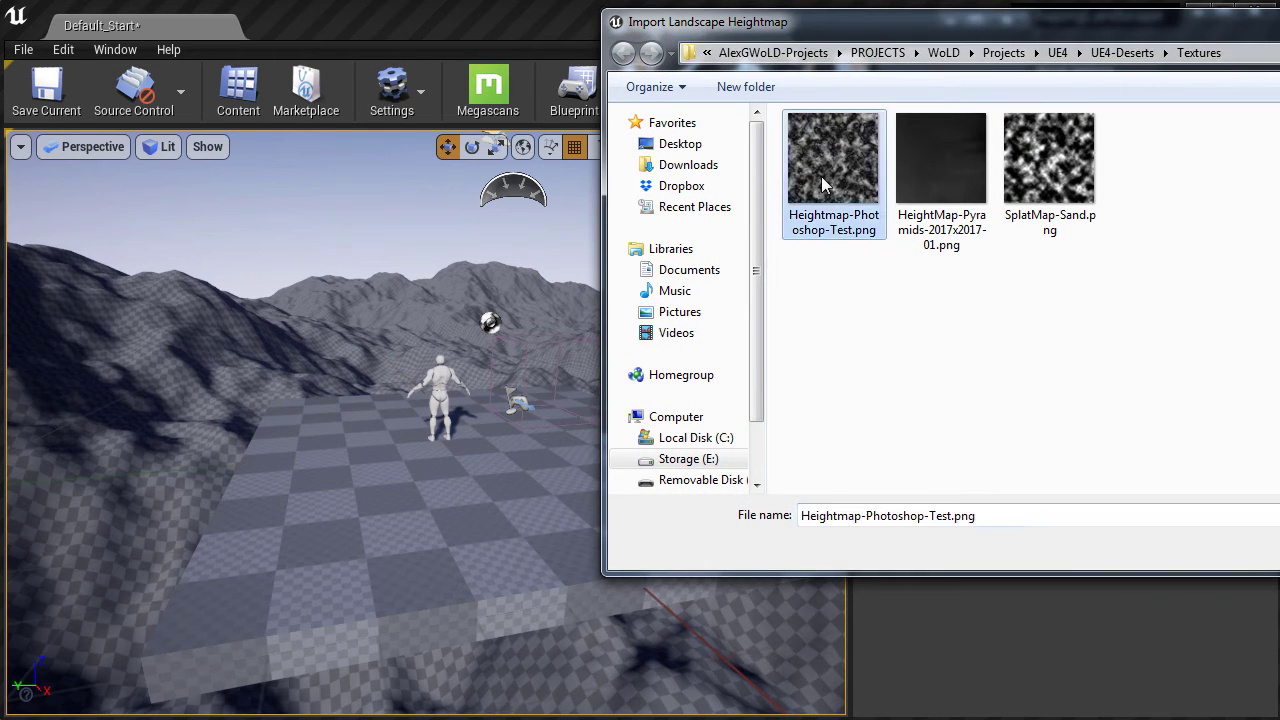
drag(815, 21, 643, 21)
click(1238, 545)
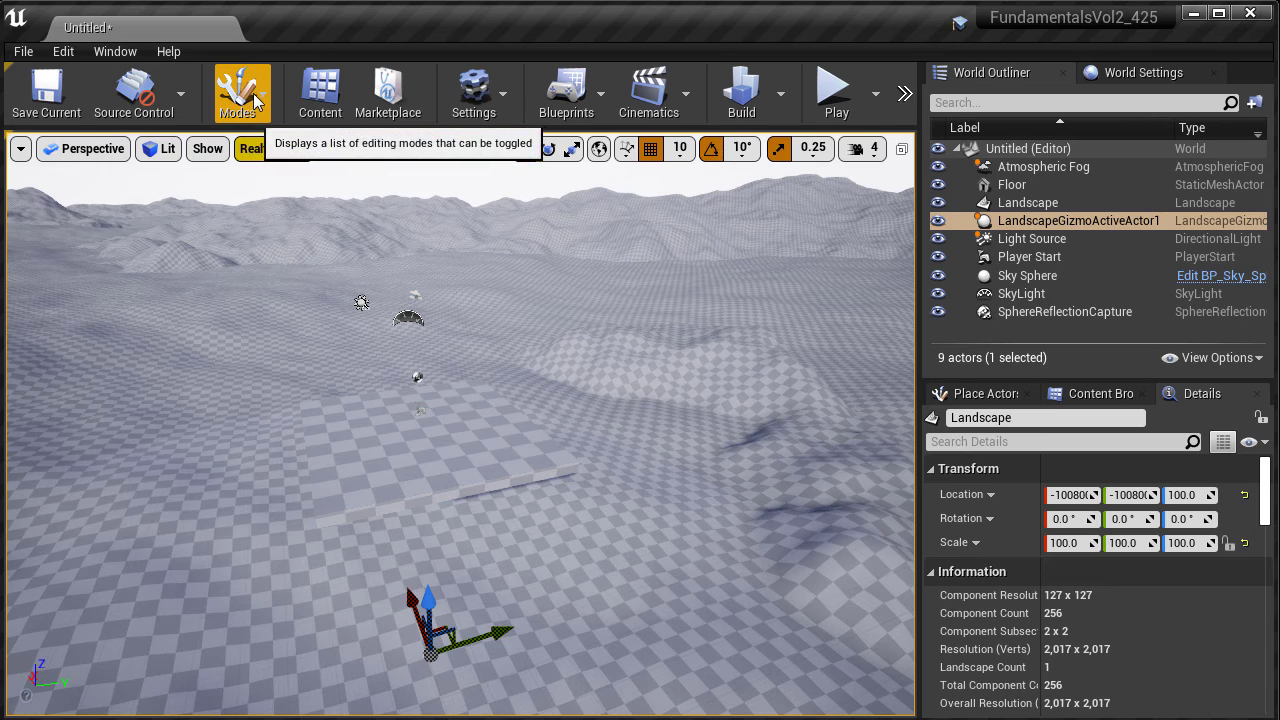
In the FundamentalsVol2_425 project, enter Landscape sculpting and bring up the Heightmap target layer's actions.
click(256, 97)
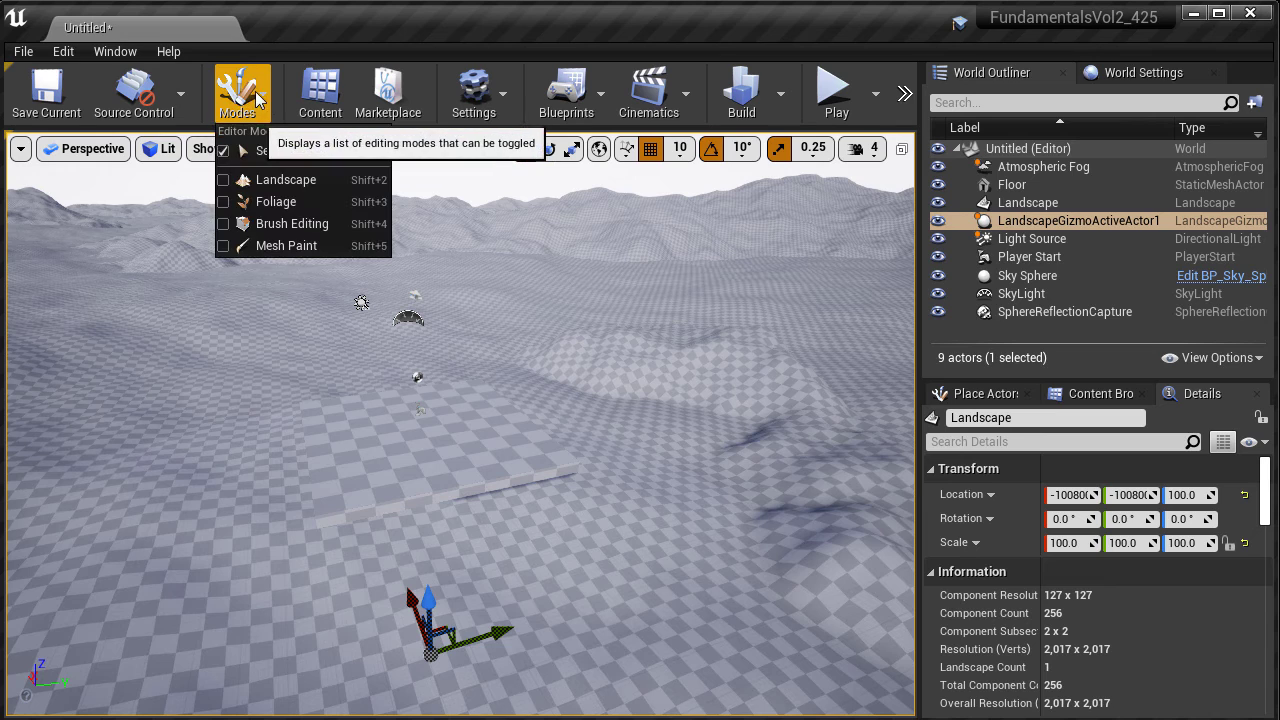
click(302, 179)
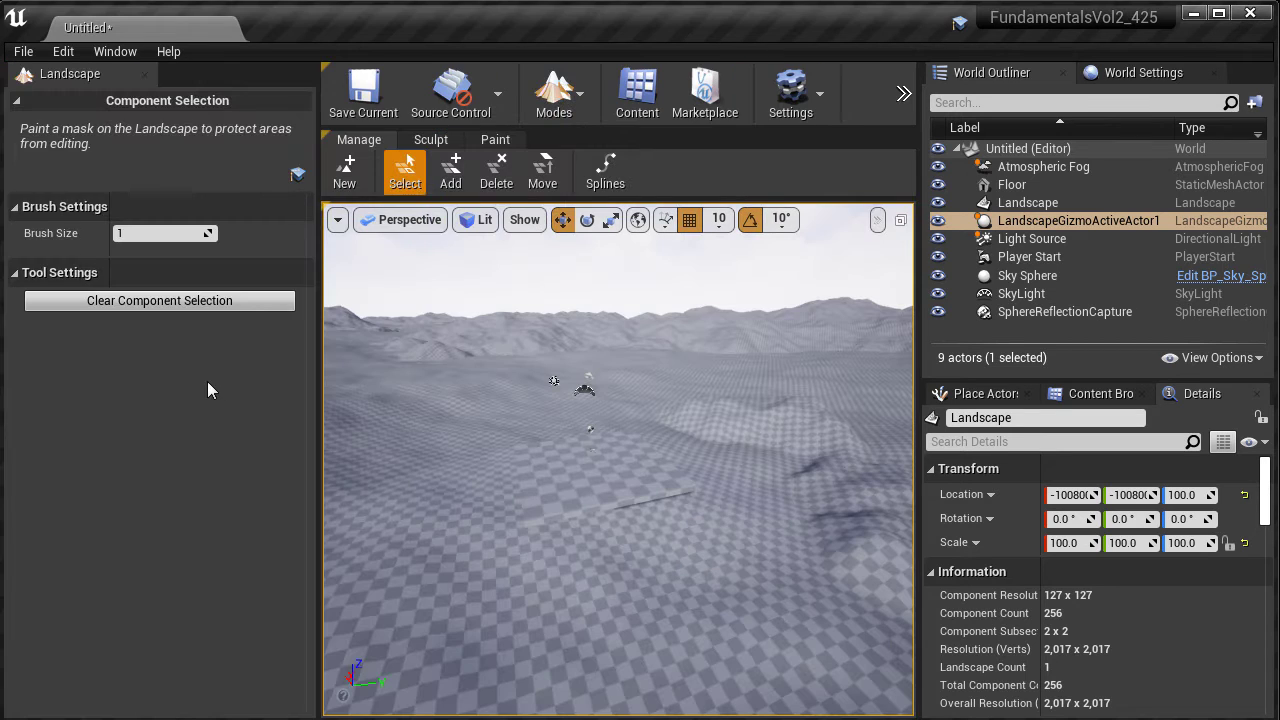
click(422, 145)
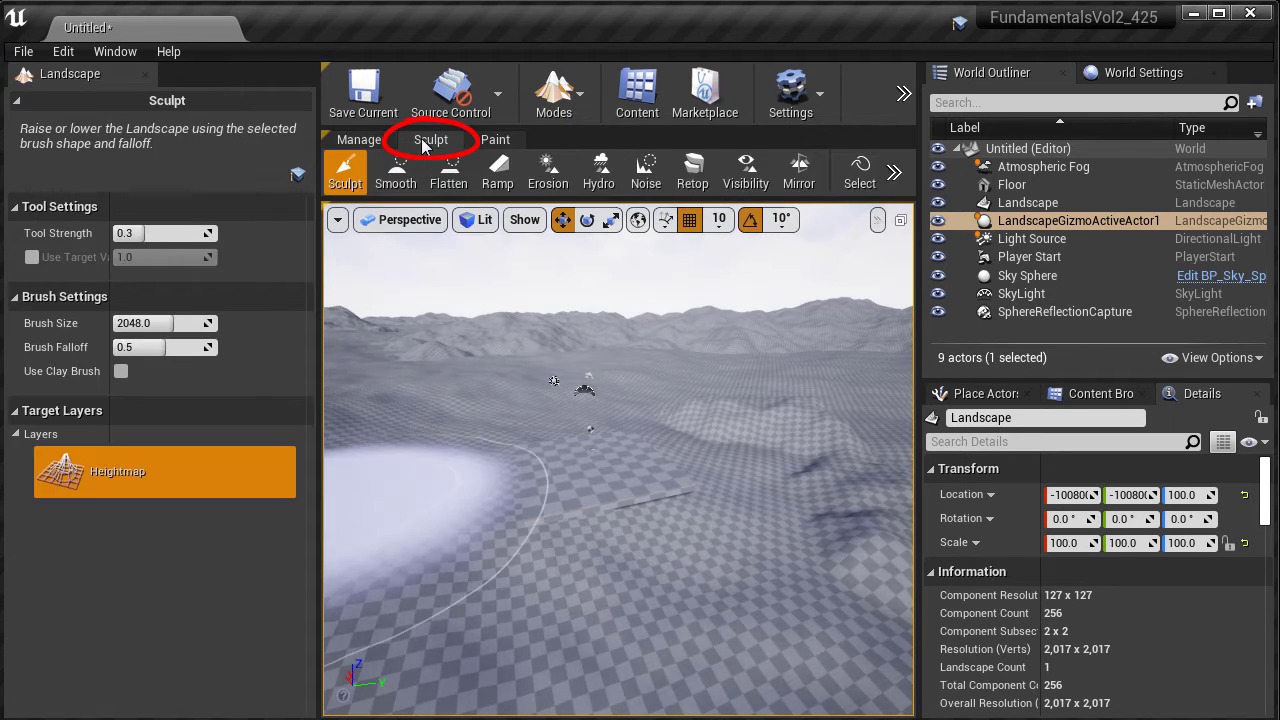
right_click(164, 469)
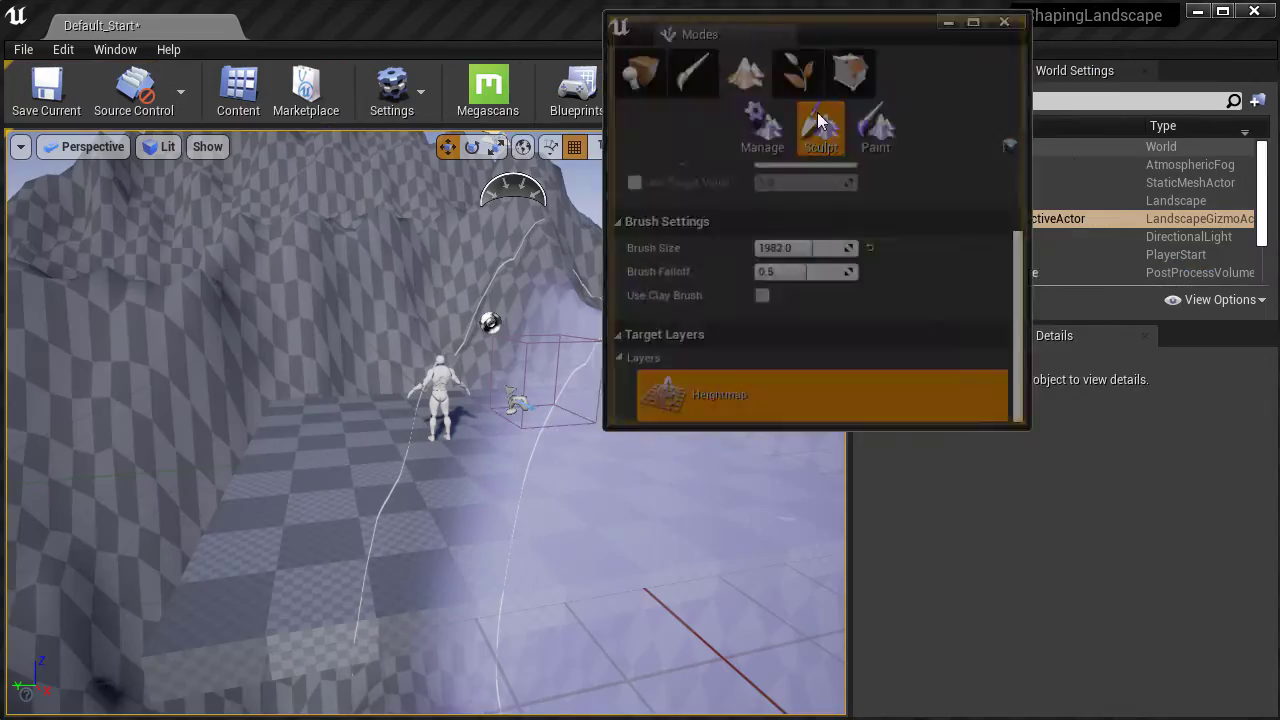
Back in the ShapingLandscape project, redock the floating Modes panel and inspect the newly imported terrain in a full-screen viewport.
drag(817, 112, 917, 331)
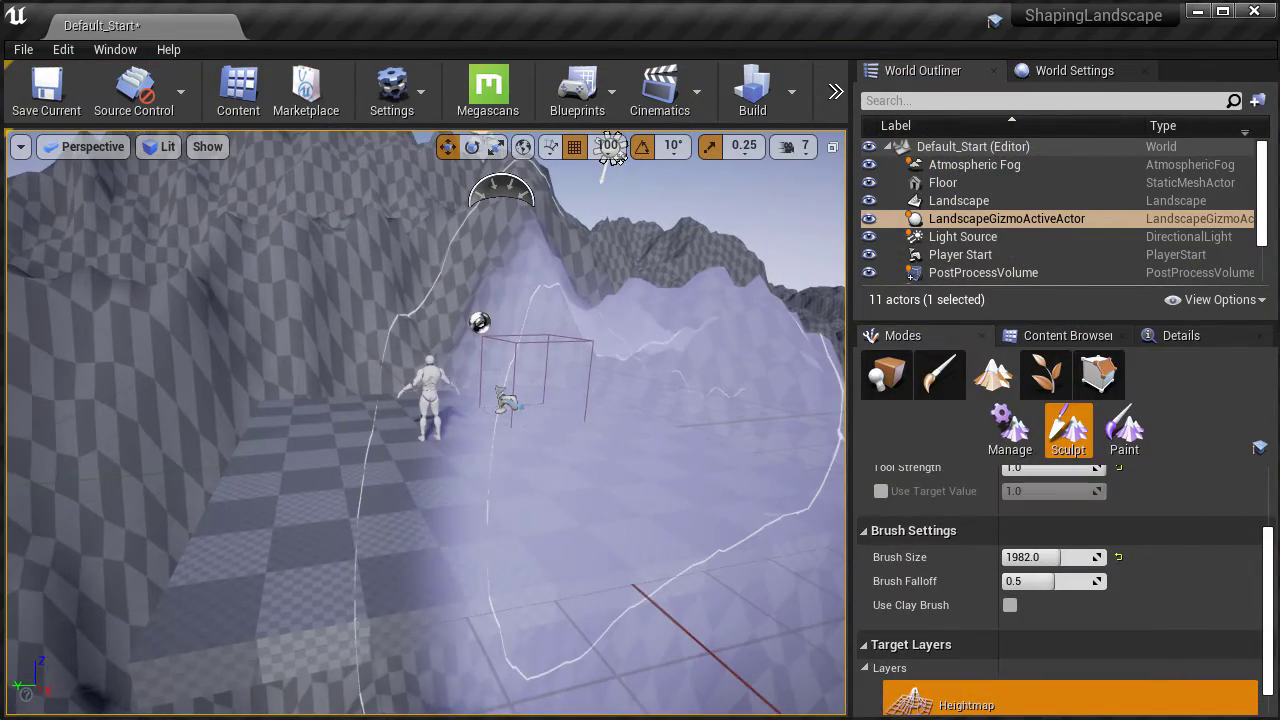
key(F11)
key(shift+1)
drag(740, 346, 860, 346)
key(s)
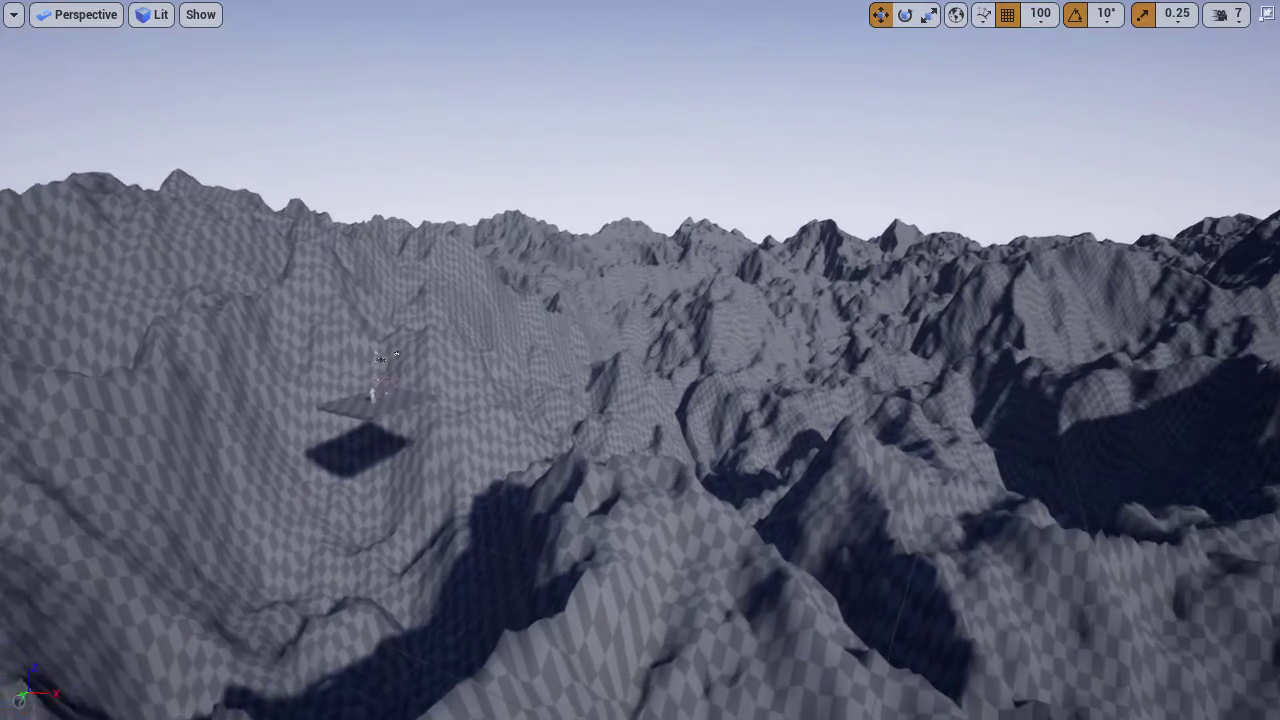
key(w)
key(a)
key(d)
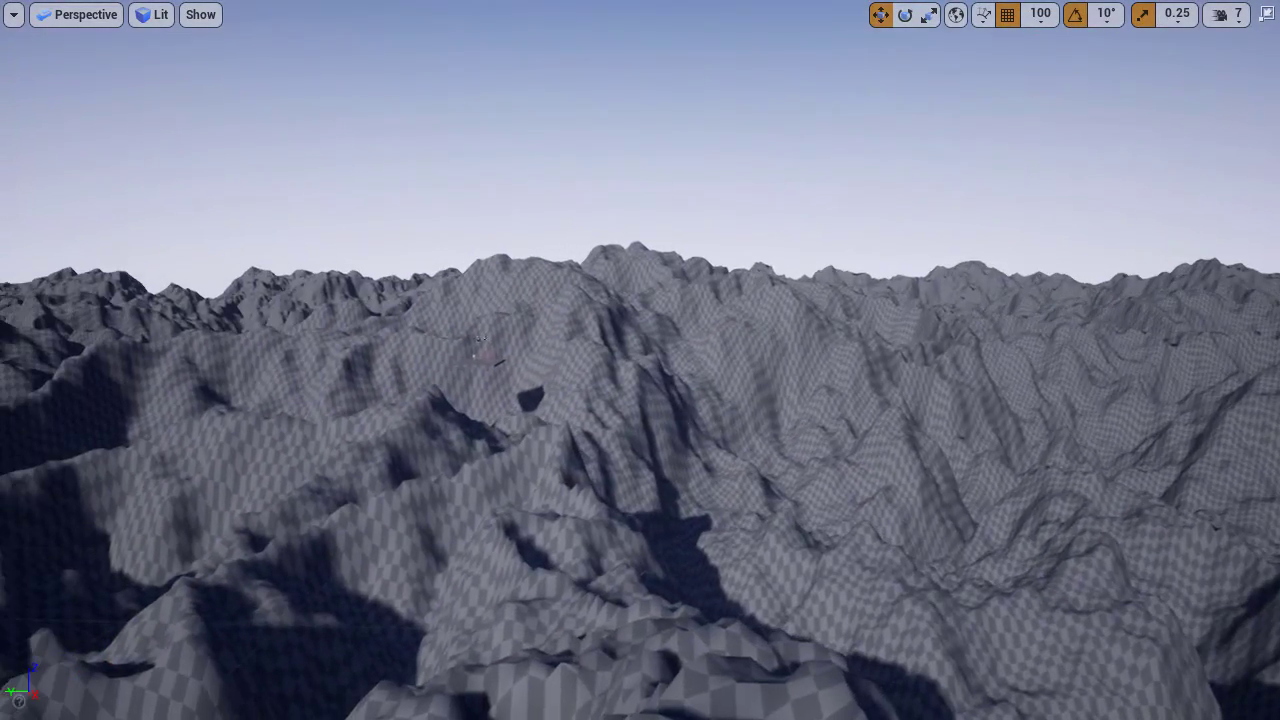
Play the level on the rugged terrain, walk the mannequin across the hills, and end the play session.
key(w)
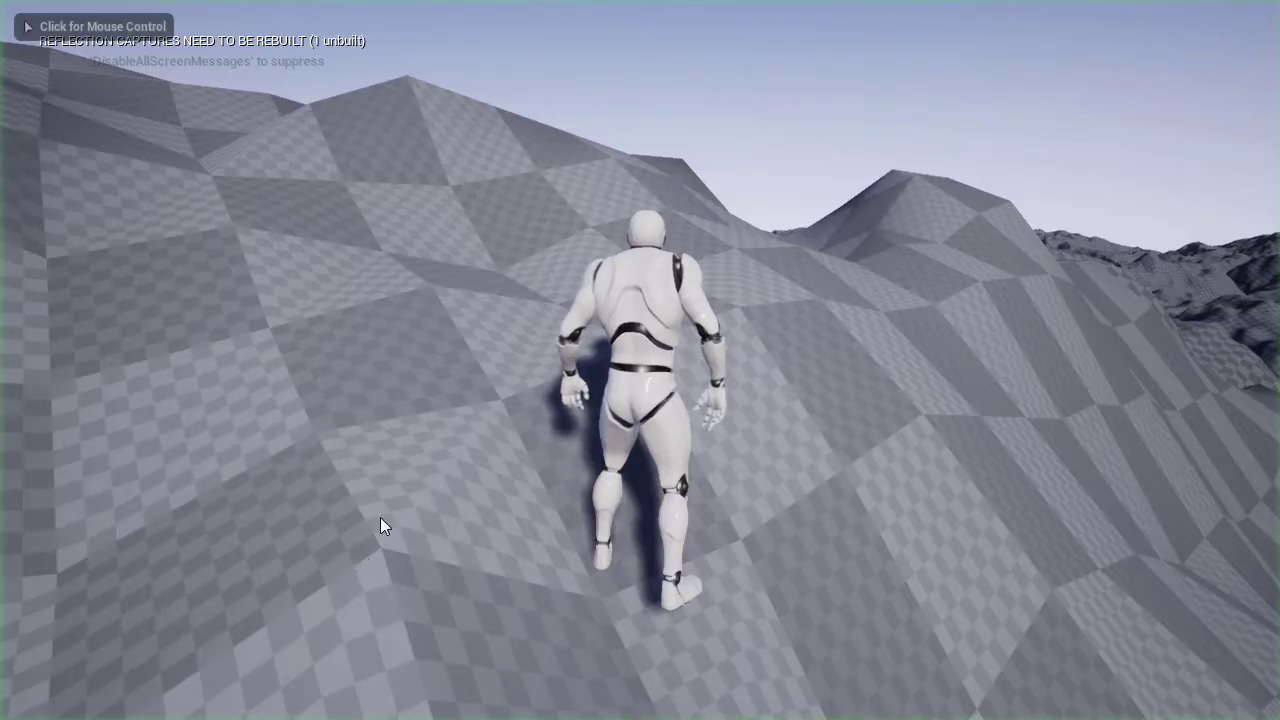
click(381, 518)
key(w)
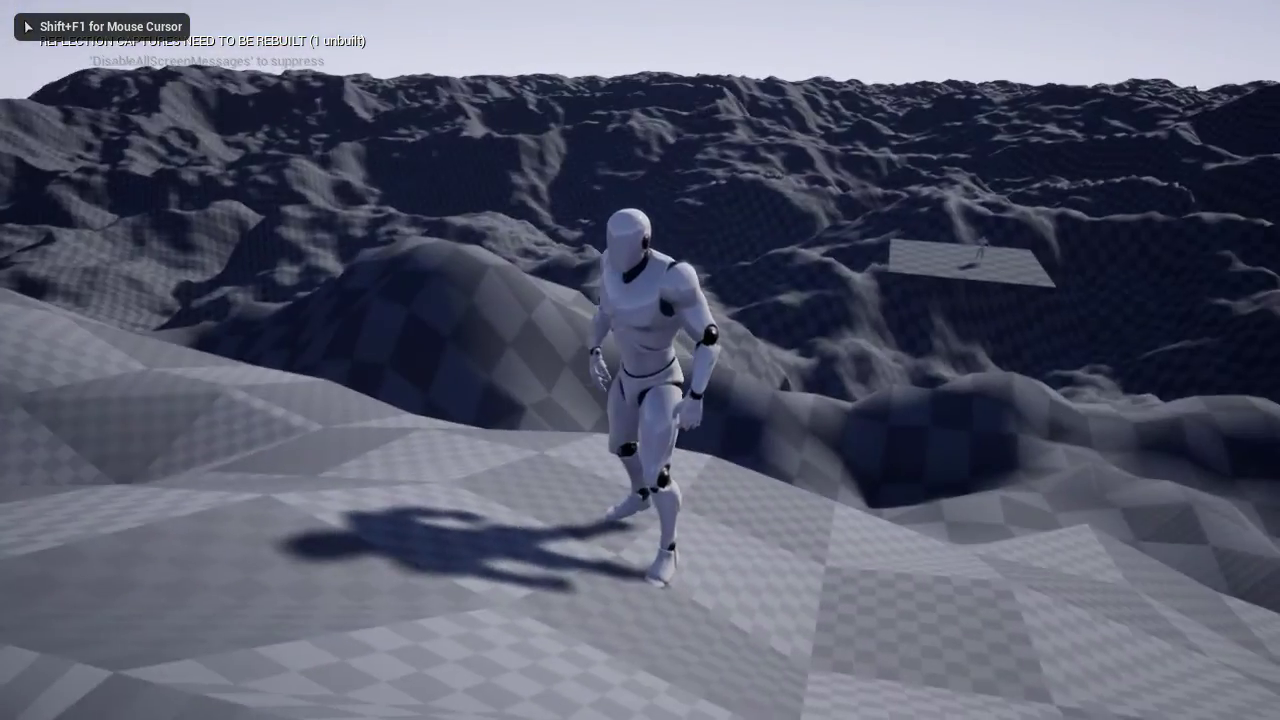
key(w)
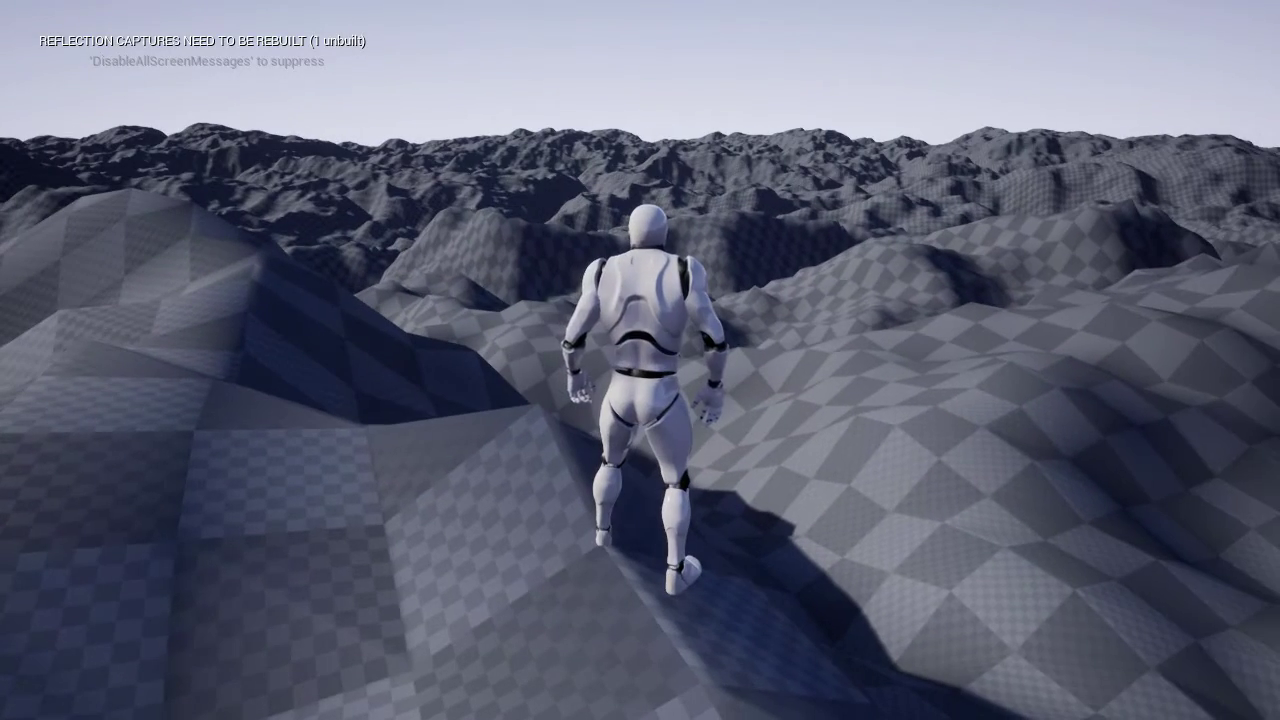
key(Escape)
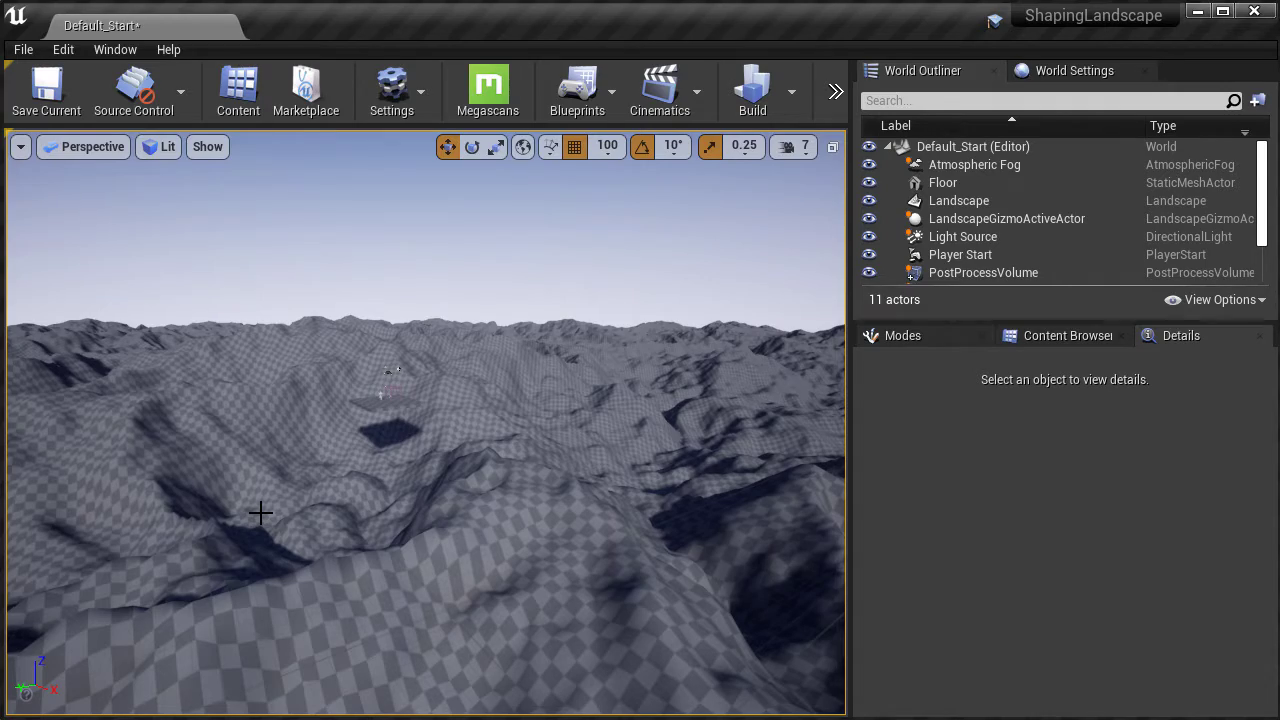
Switch to Landscape sculpting with the Flatten tool and level a broad area among the hills in a full-screen viewport.
click(890, 337)
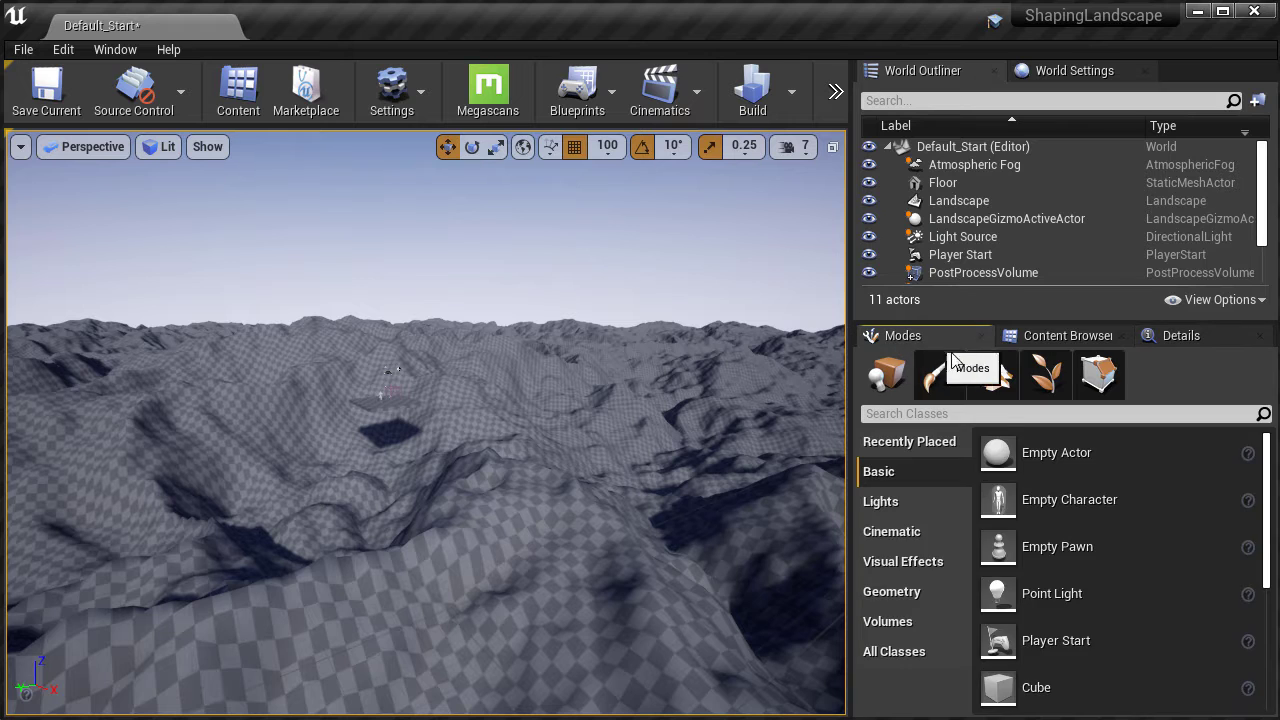
click(995, 385)
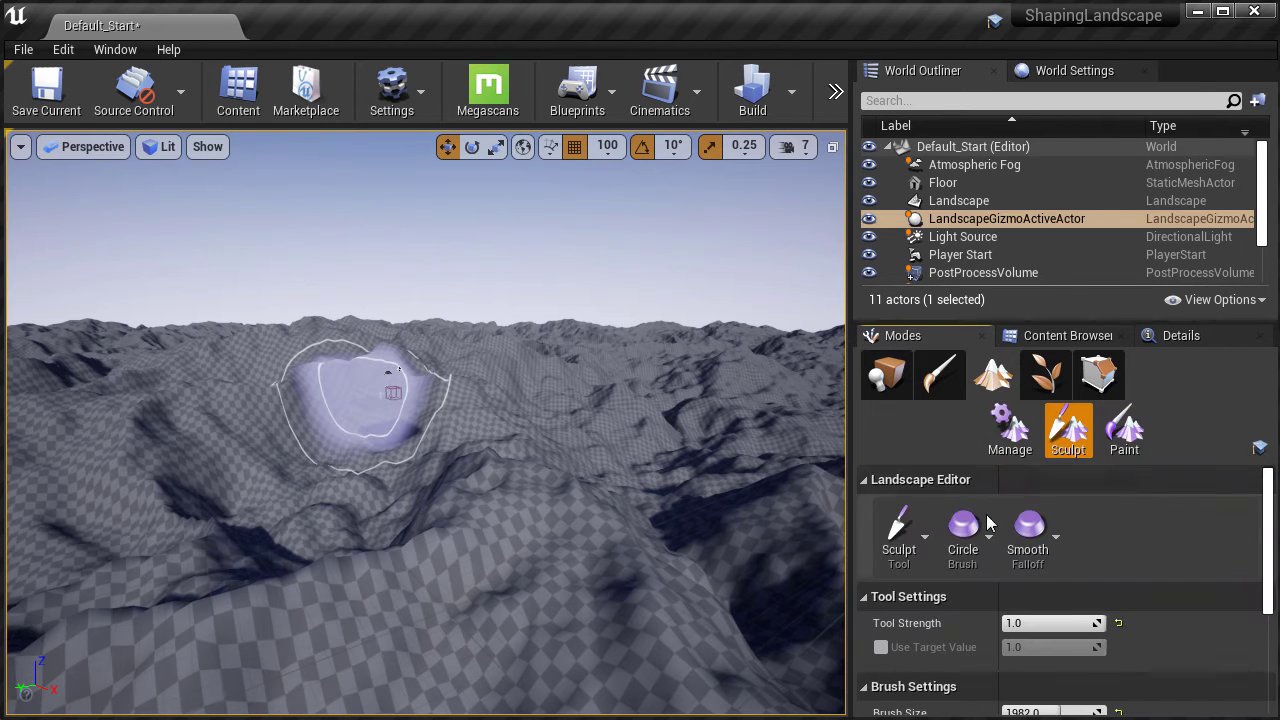
click(898, 540)
click(985, 250)
scroll(1025, 595, down, 5)
right_click(560, 540)
key(F11)
right_click(759, 435)
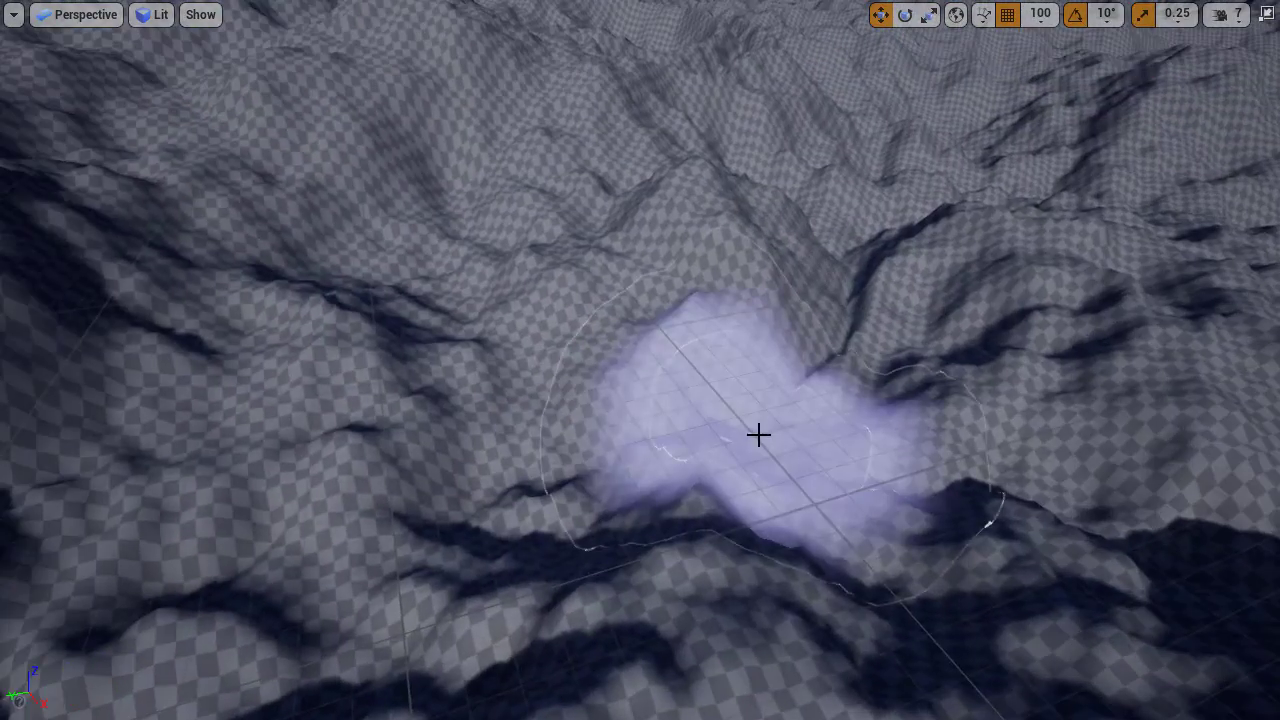
right_click(759, 435)
mouse_move(759, 435)
mouse_down()
mouse_move(640, 440)
mouse_move(636, 426)
mouse_move(841, 354)
mouse_move(749, 407)
mouse_move(770, 317)
mouse_move(653, 412)
mouse_up()
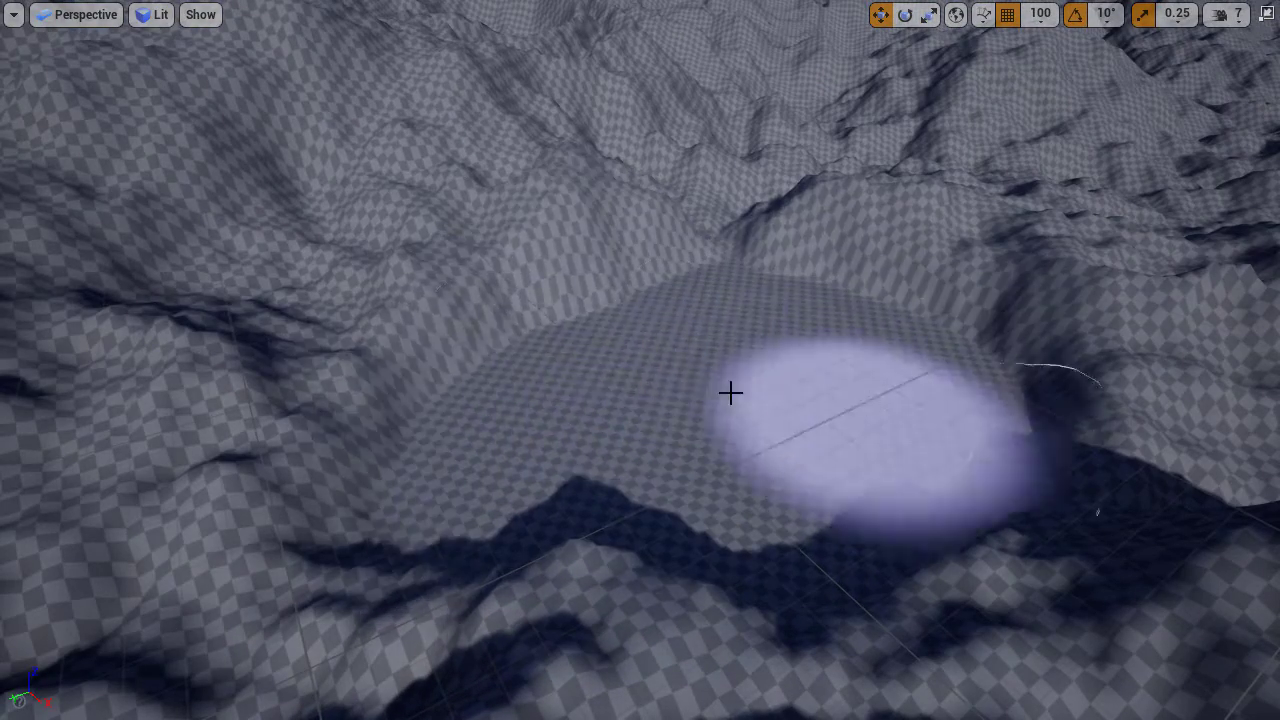
mouse_move(707, 376)
mouse_down()
mouse_move(926, 323)
mouse_move(703, 357)
mouse_up()
Move closer to examine the flattened area, and restore the normal editor layout.
right_click(726, 377)
key(w)
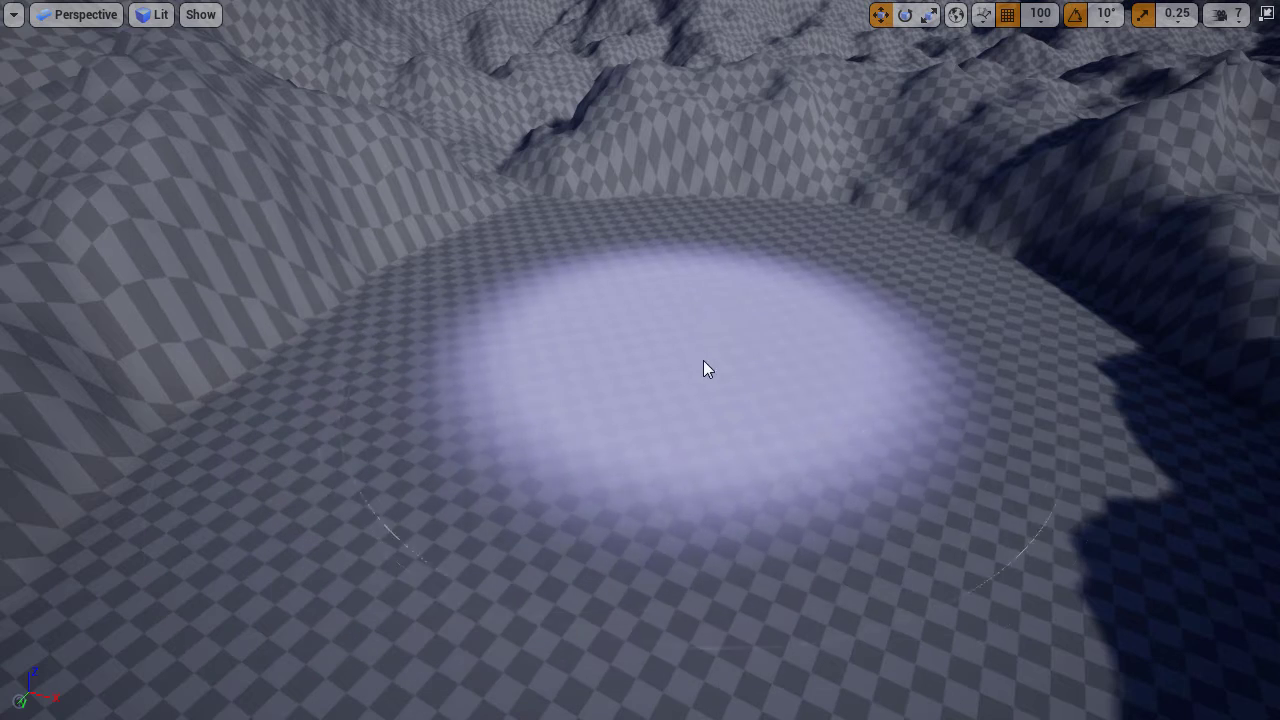
key(F11)
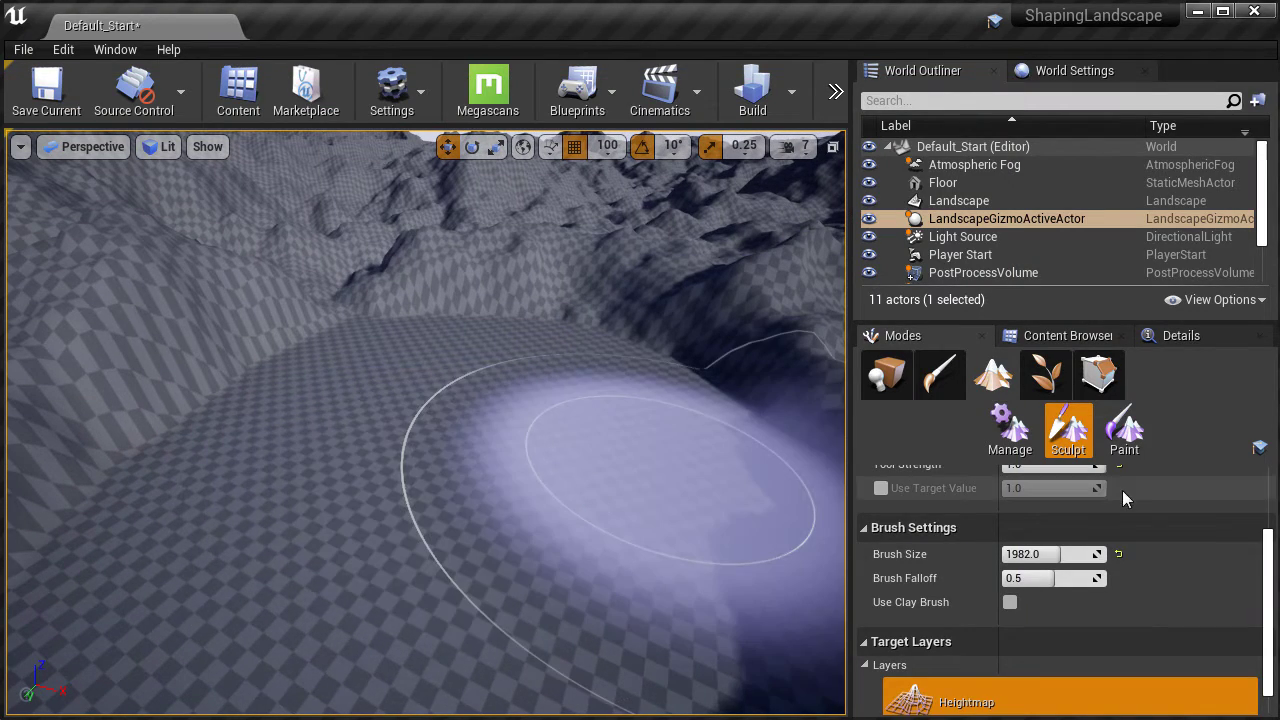
scroll(1122, 500, up, 3)
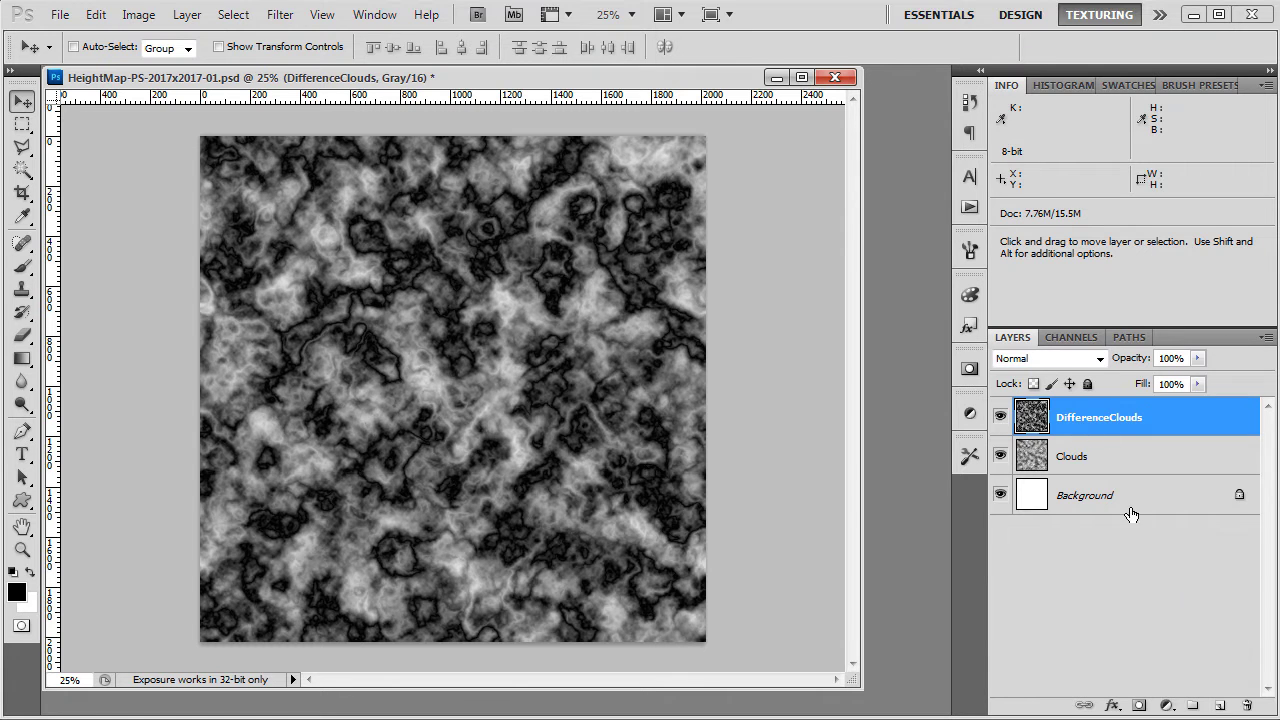
In Photoshop, add a new layer above DifferenceClouds and hide the DifferenceClouds and Clouds layers.
click(1221, 706)
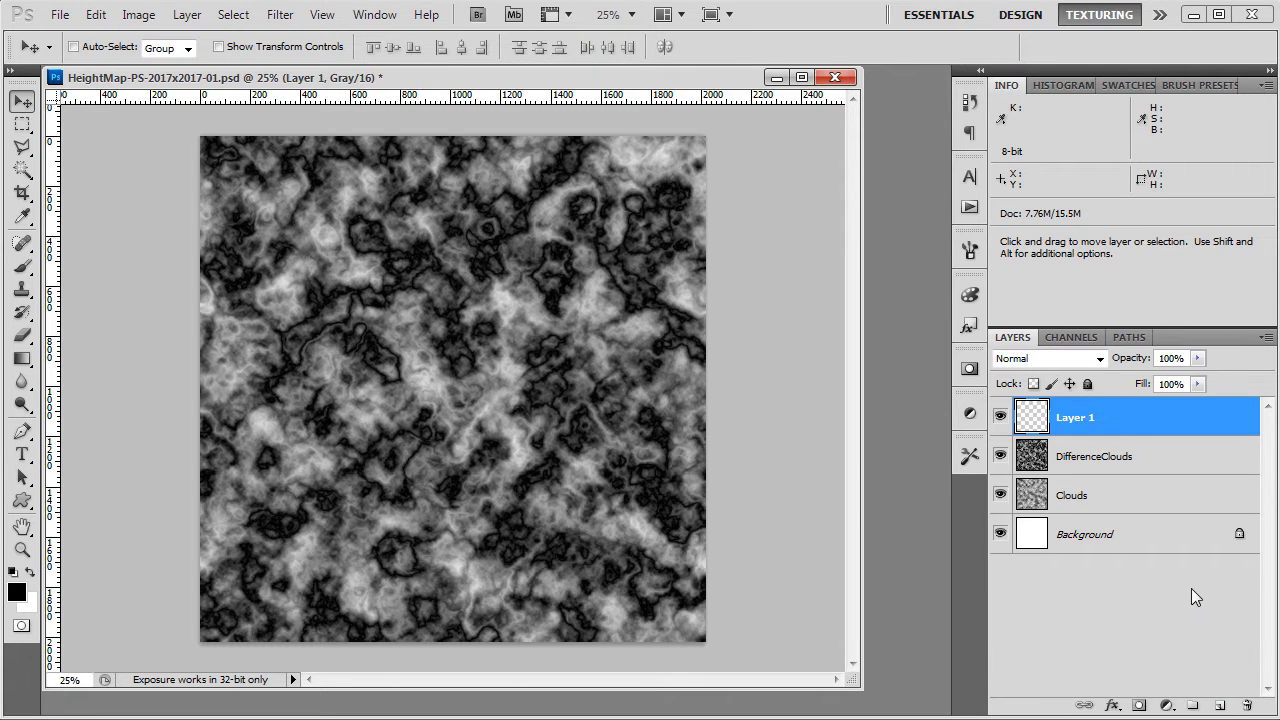
click(1001, 462)
Set the foreground colour to the mid gray RGB 149, 149, 149 (hex 959595).
click(16, 592)
drag(815, 128, 380, 170)
text(149)
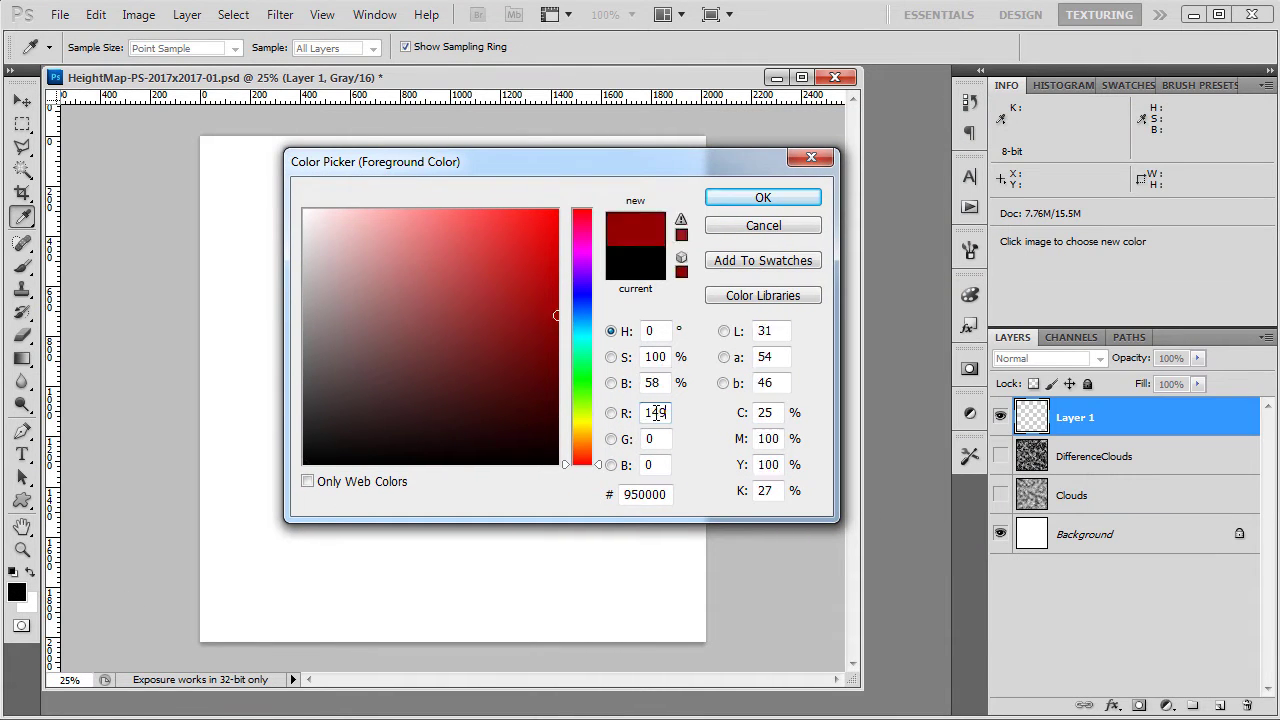
key(Tab)
text(149)
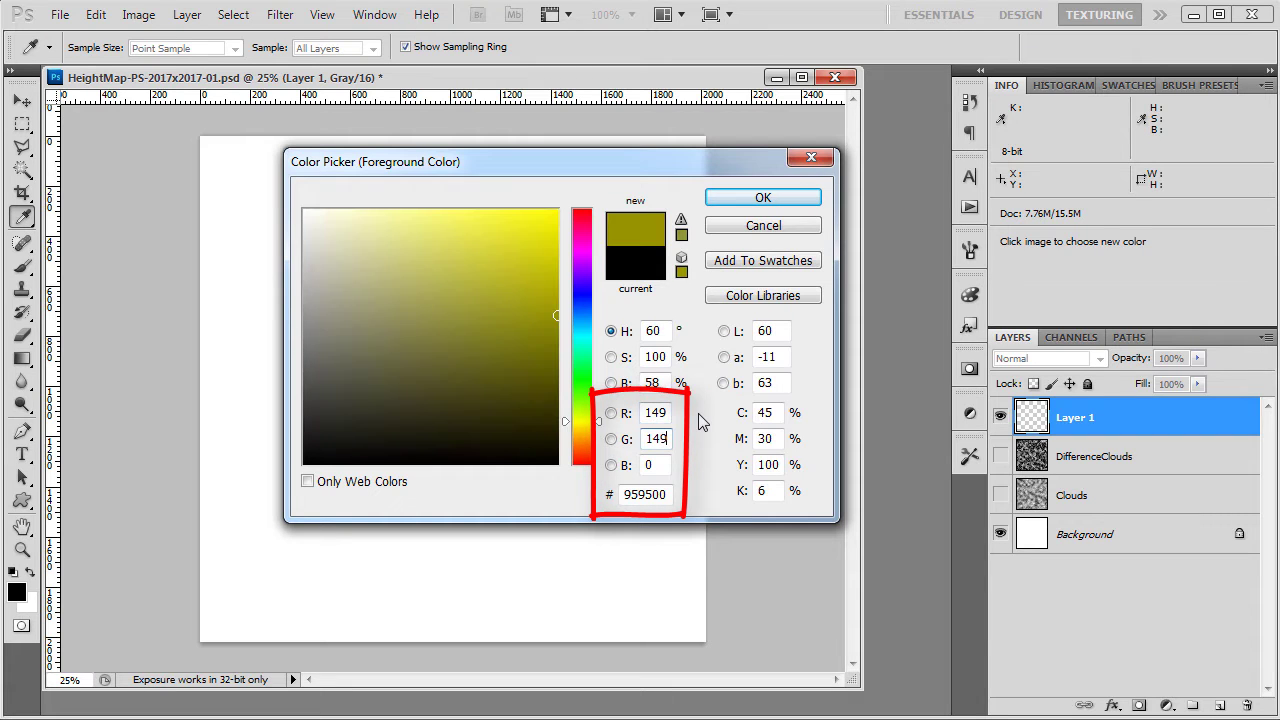
key(Tab)
text(149)
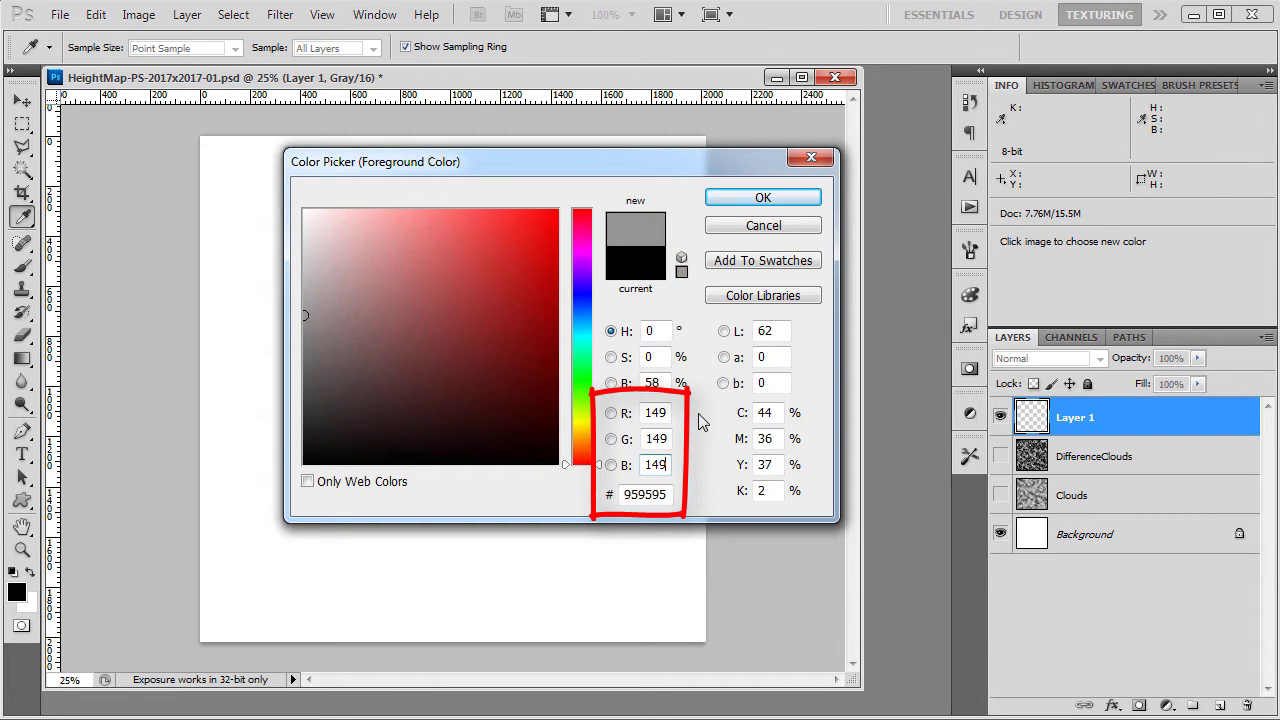
double_click(645, 497)
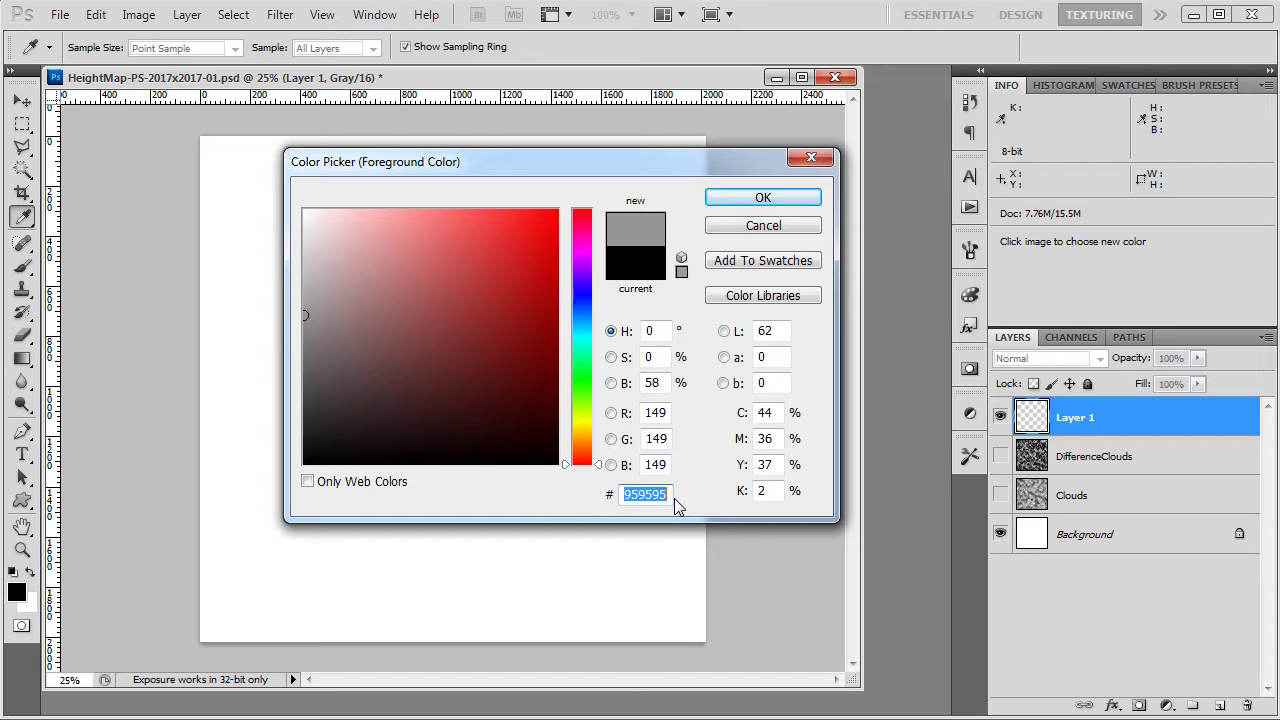
click(801, 198)
Fill the new layer with the gray foreground colour and rename it Flat Landscape.
key(v)
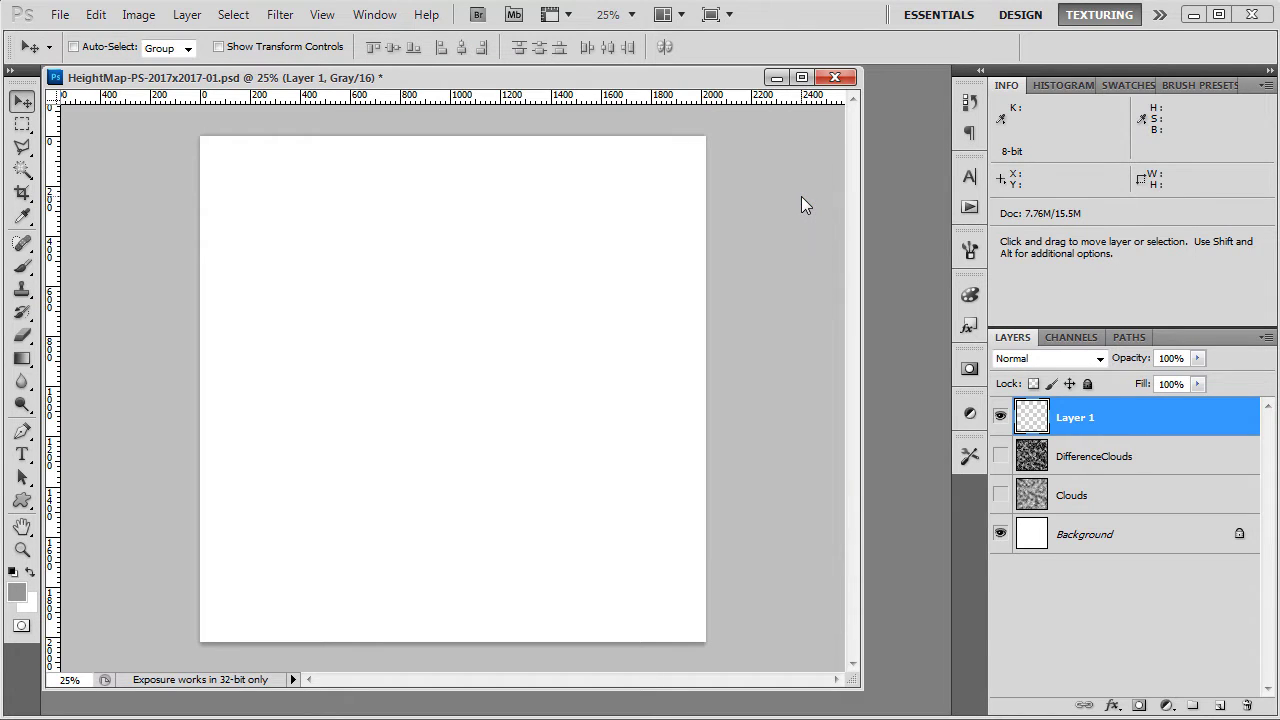
key(alt+BackSpace)
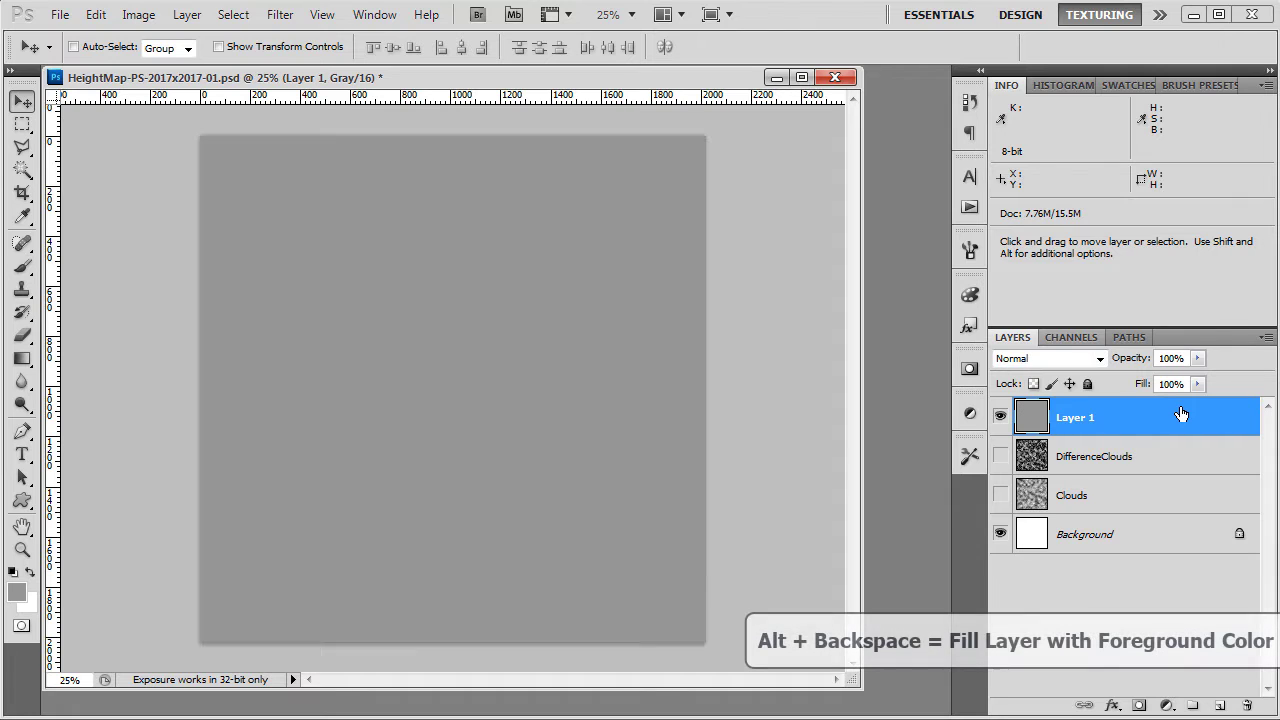
double_click(1080, 421)
text(Flat Landscape)
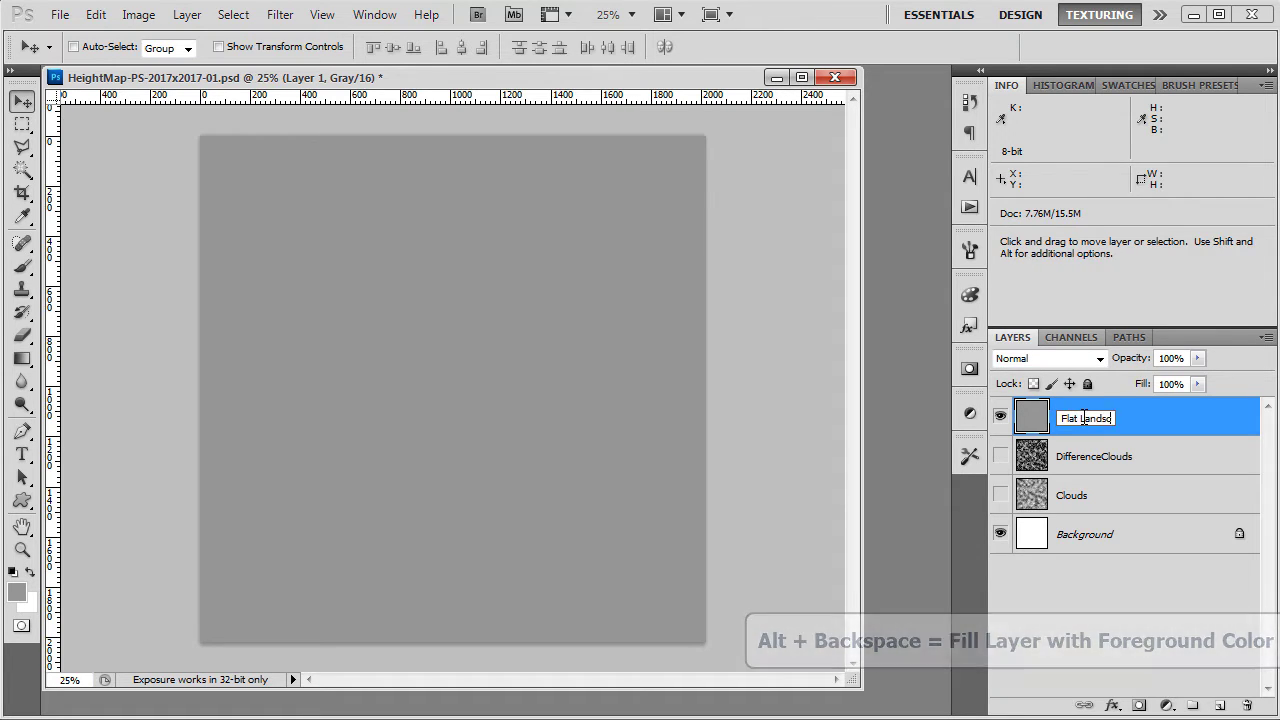
key(Return)
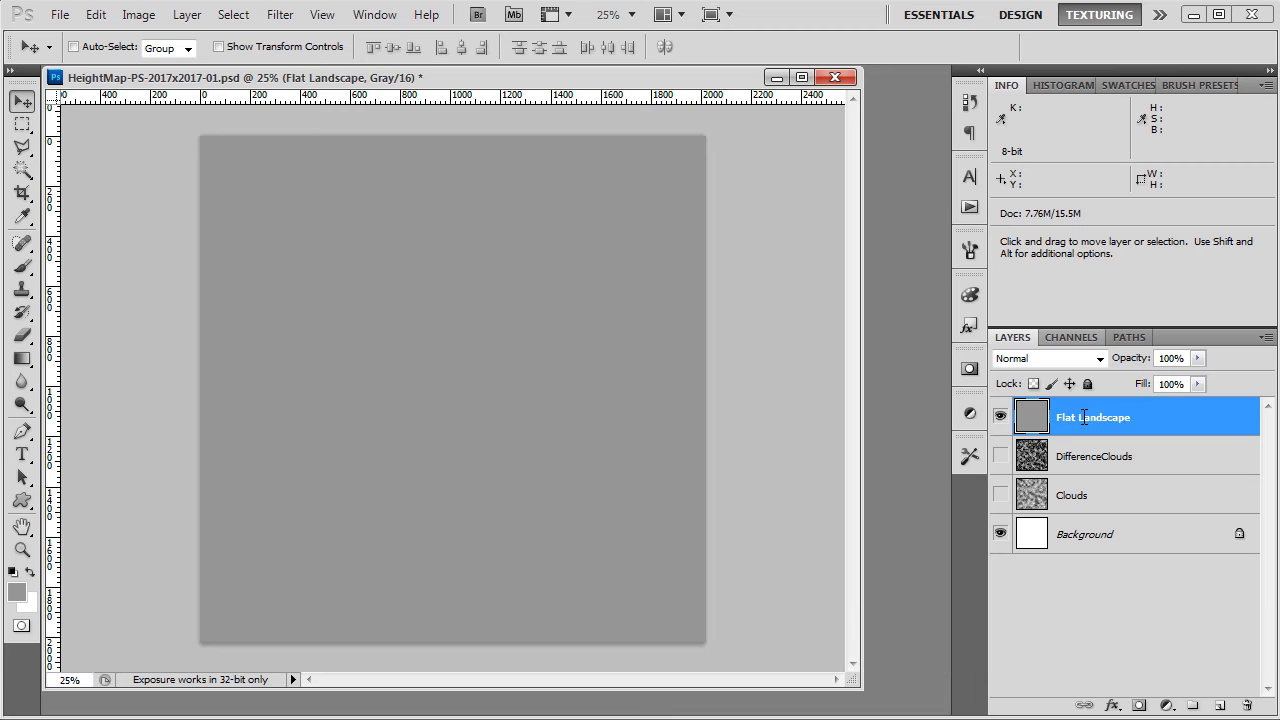
Add a new layer above Flat Landscape, render Clouds on it, and rename it Peaks.
click(1218, 706)
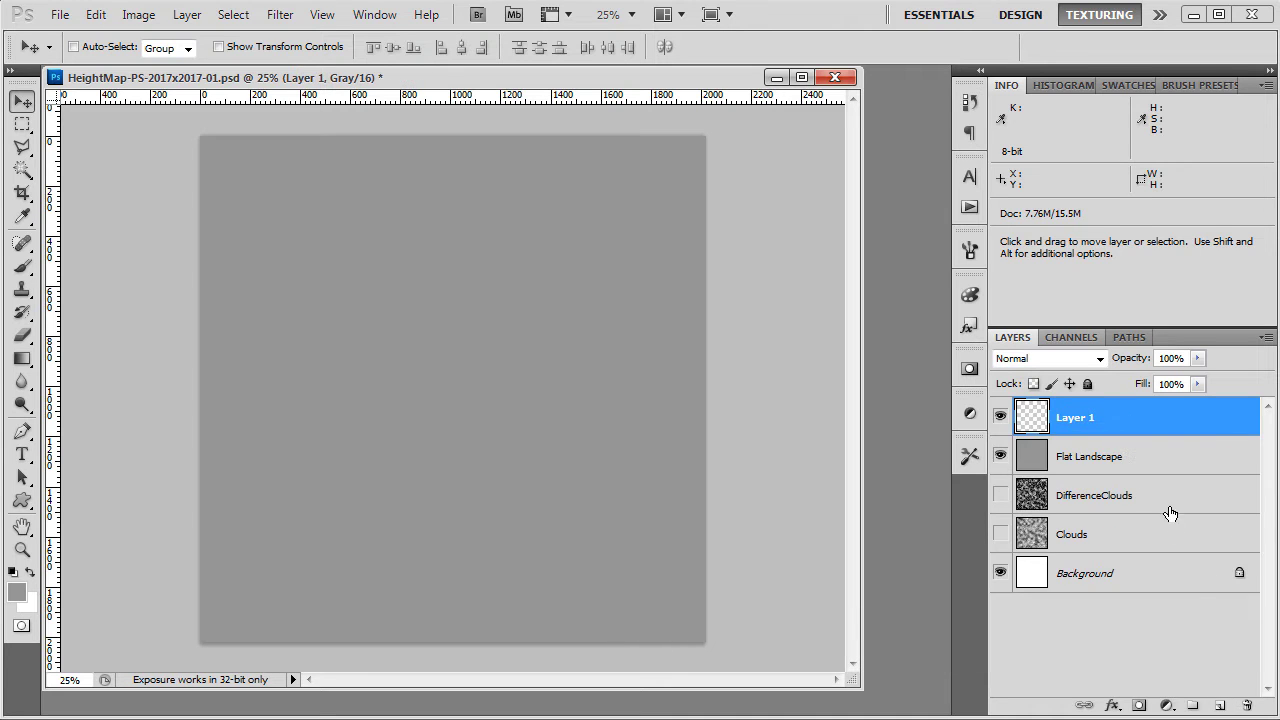
click(277, 16)
mouse_move(330, 291)
click(527, 291)
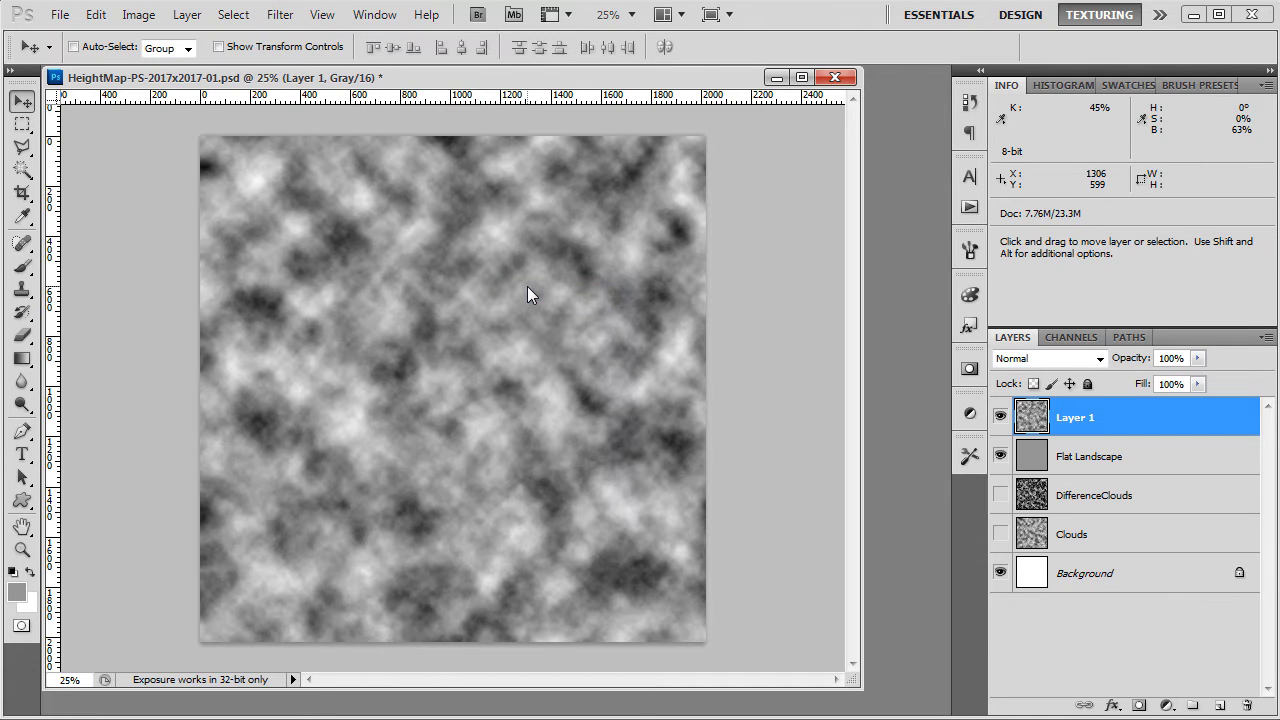
double_click(1075, 417)
key(Return)
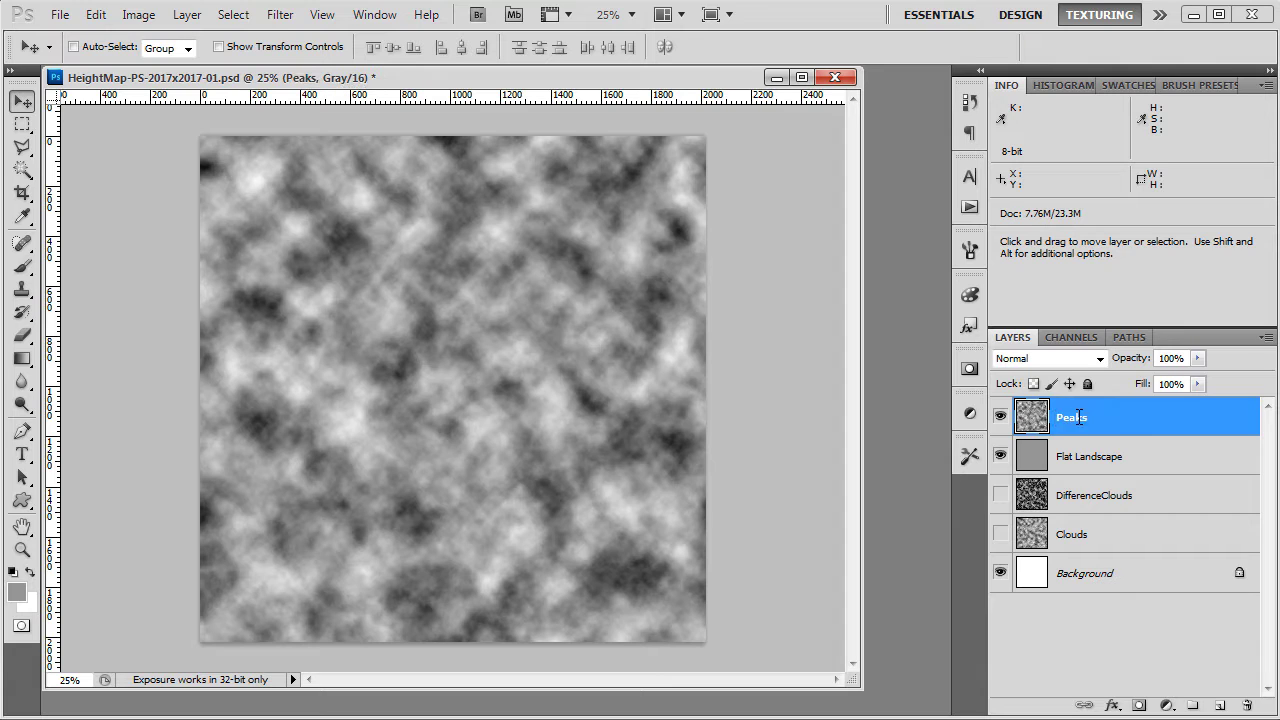
Try the Dissolve and Multiply blend modes on the Peaks layer.
click(1050, 358)
click(1040, 388)
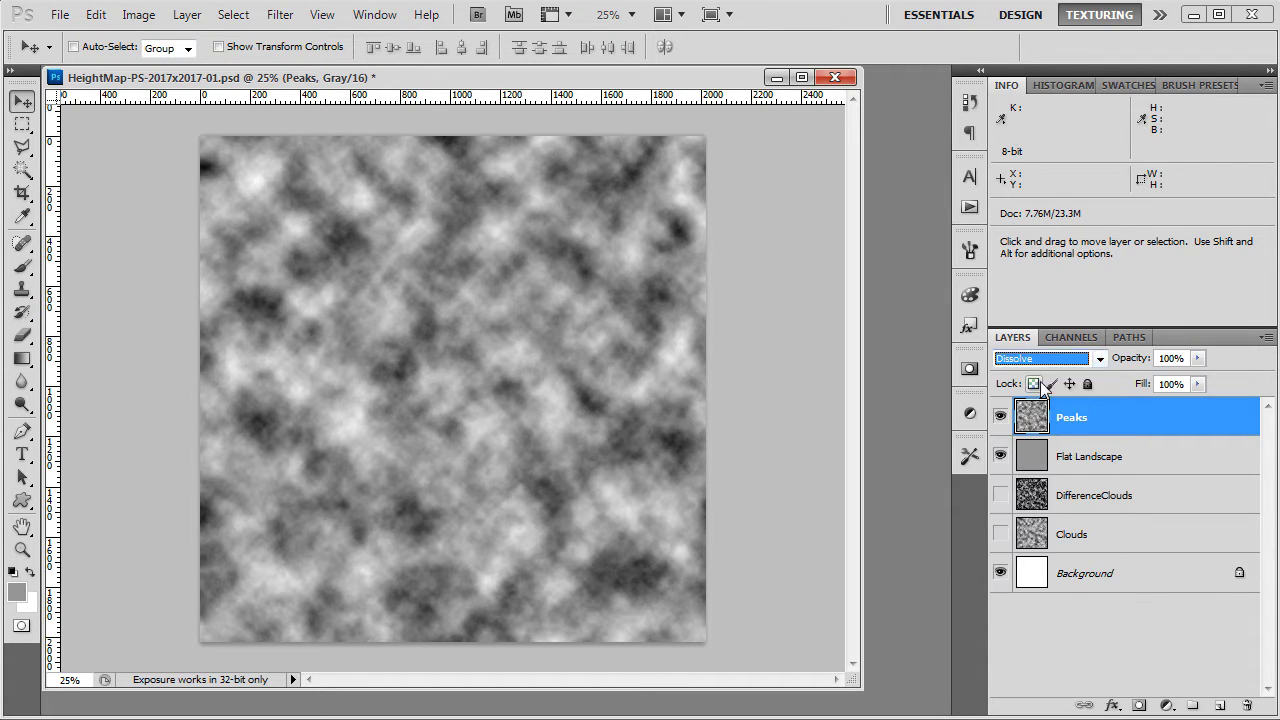
click(1048, 358)
click(1048, 421)
click(1048, 358)
click(1050, 441)
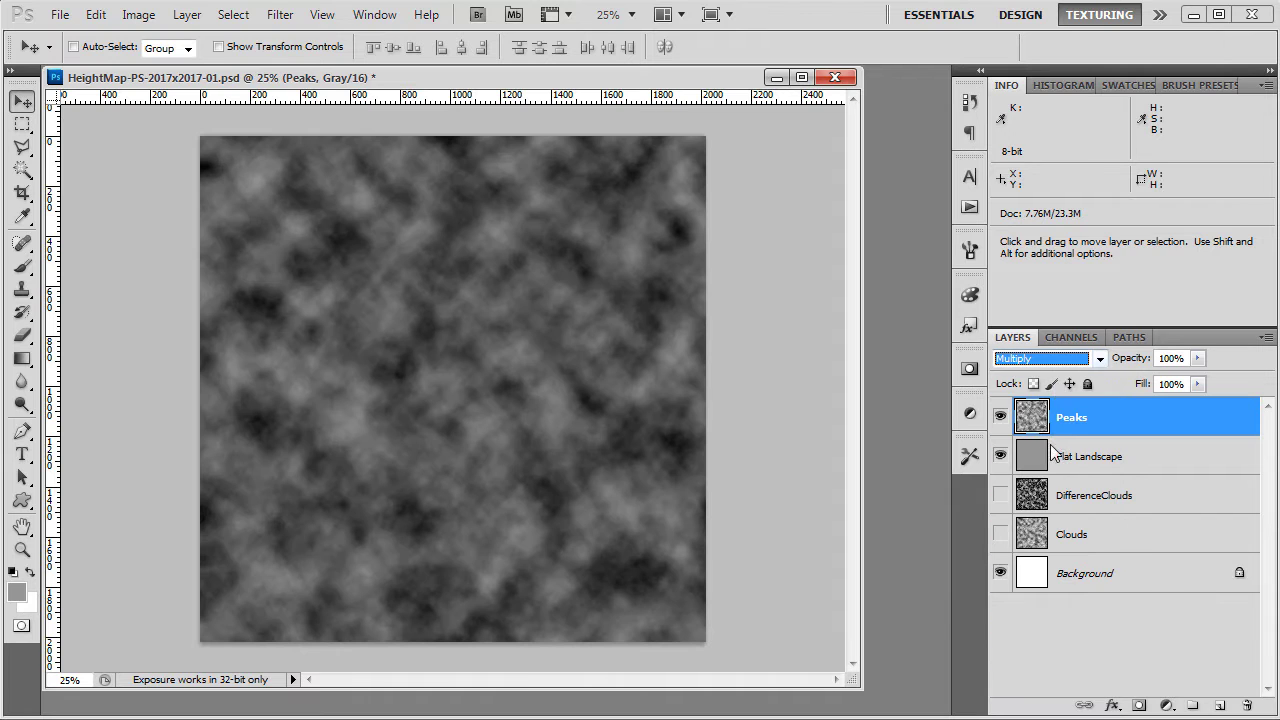
Set the Peaks layer's blend mode to Lighten.
click(1066, 358)
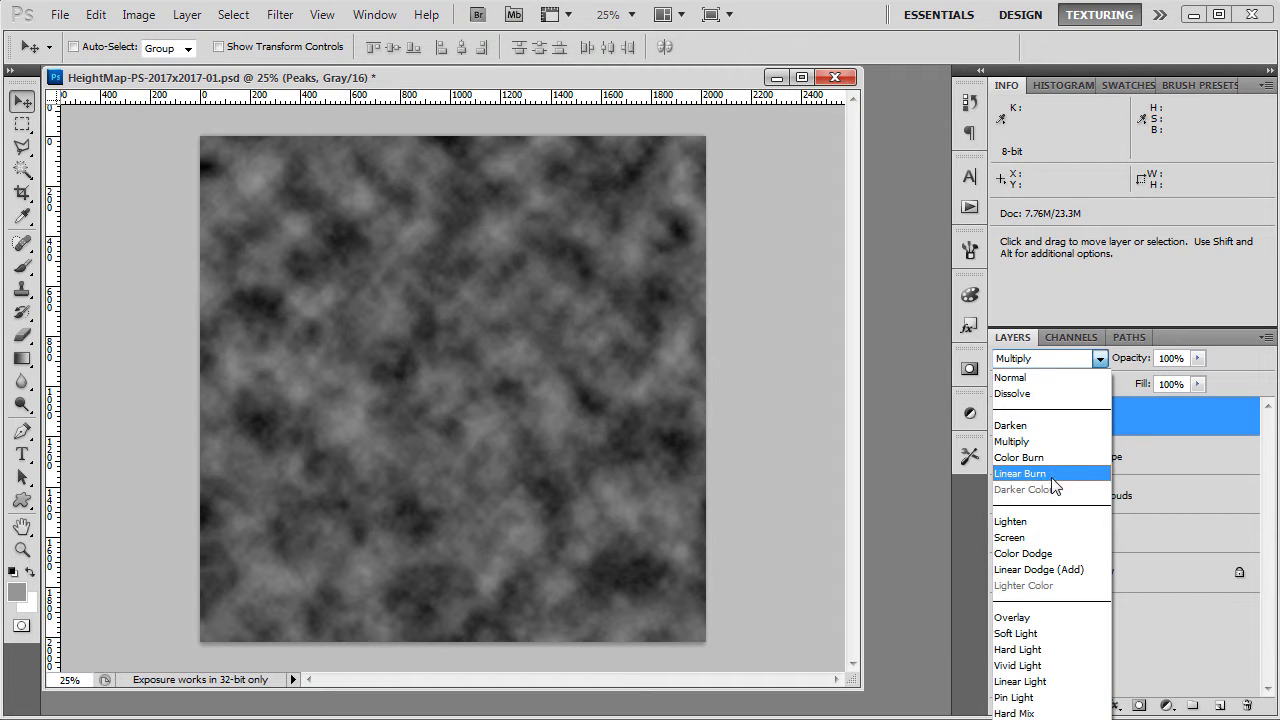
click(1050, 522)
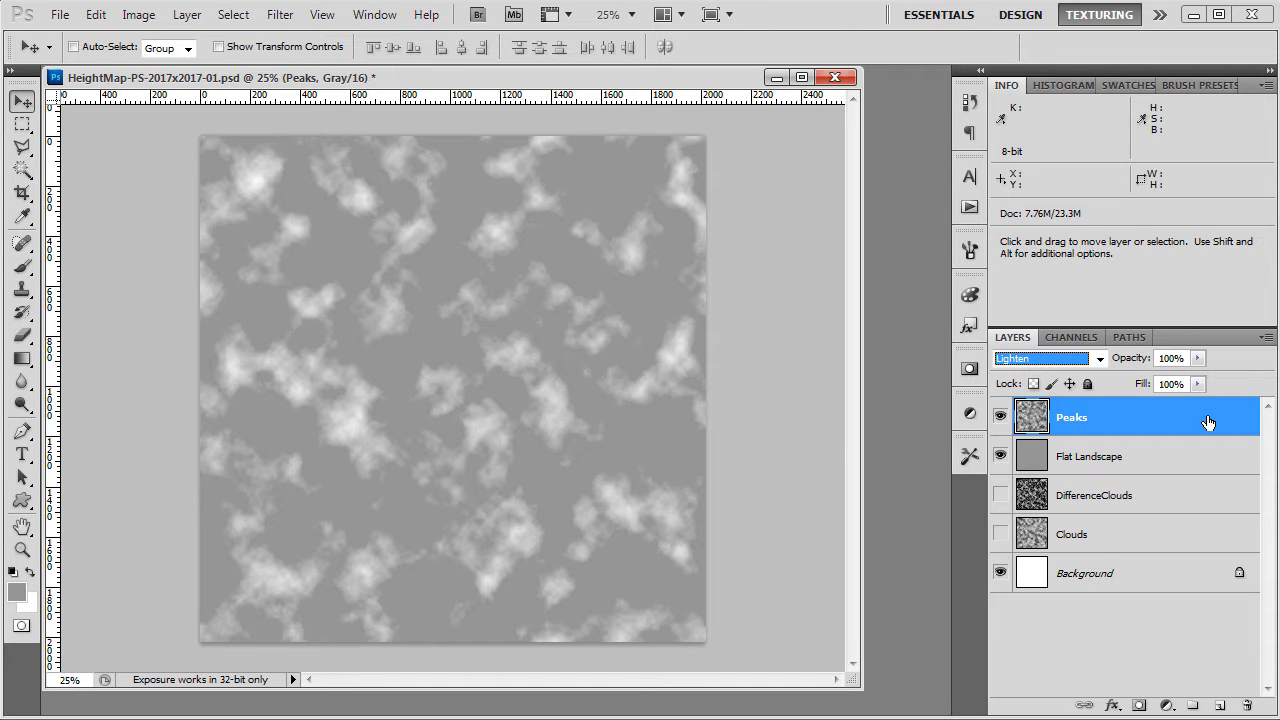
Save the heightmap as a non-interlaced PNG in the Textures folder, replacing Heightmap-Photoshop-Test.png.
key(ctrl+shift+s)
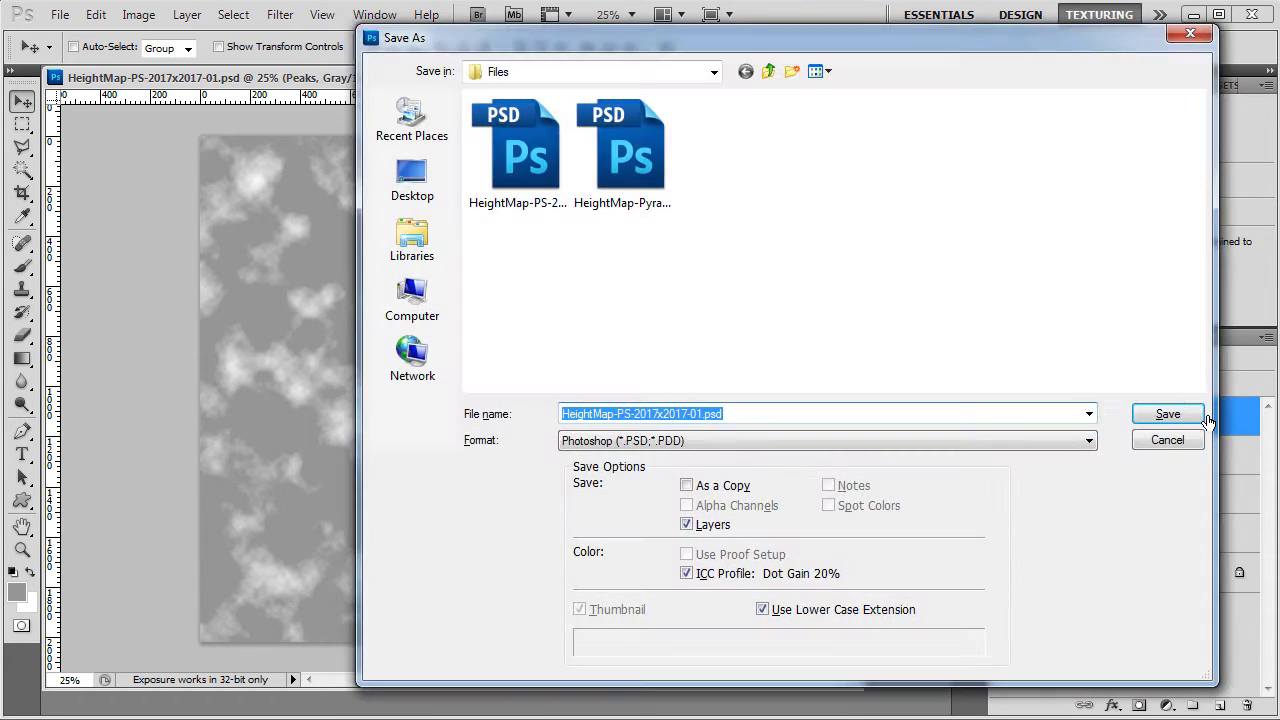
click(709, 445)
click(712, 551)
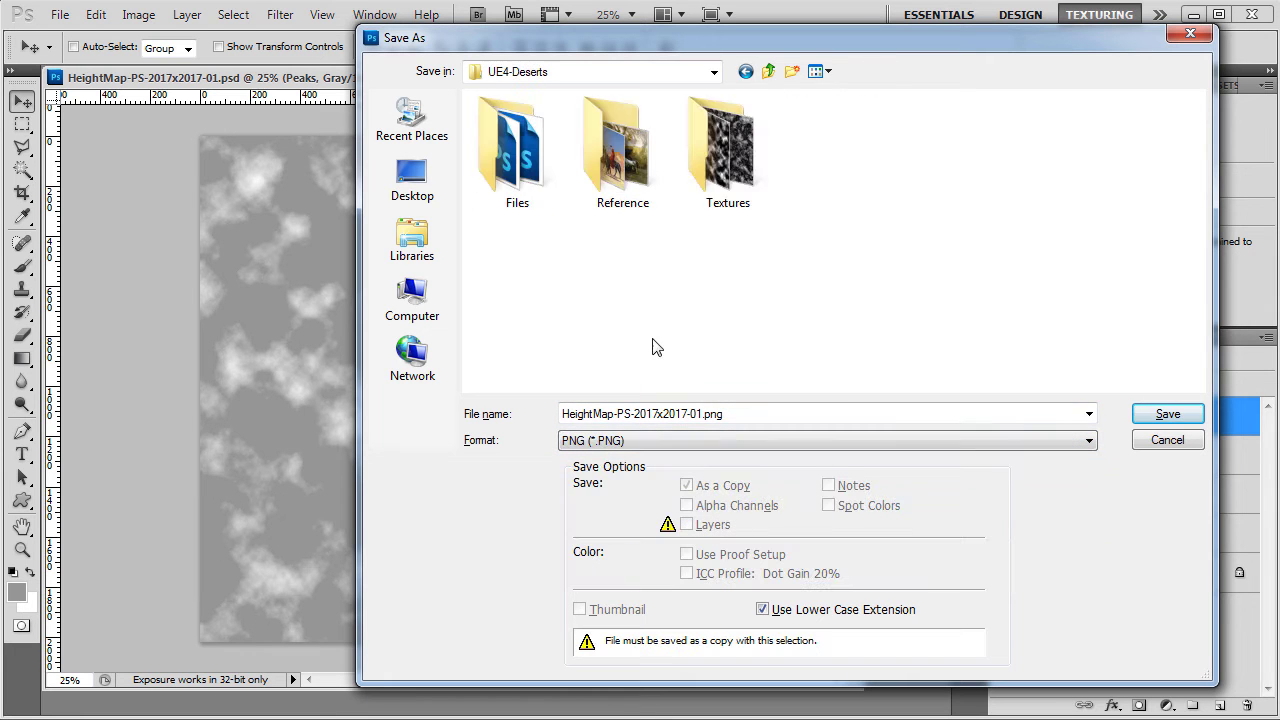
double_click(733, 180)
double_click(527, 149)
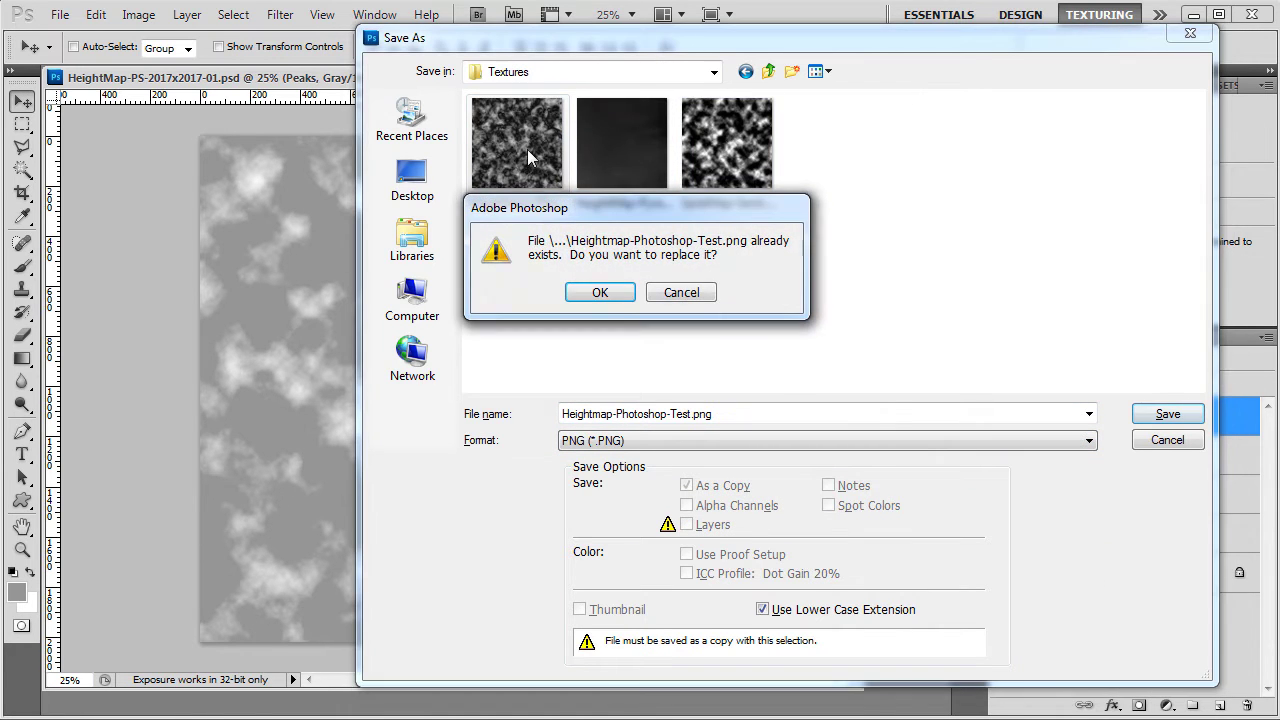
click(614, 296)
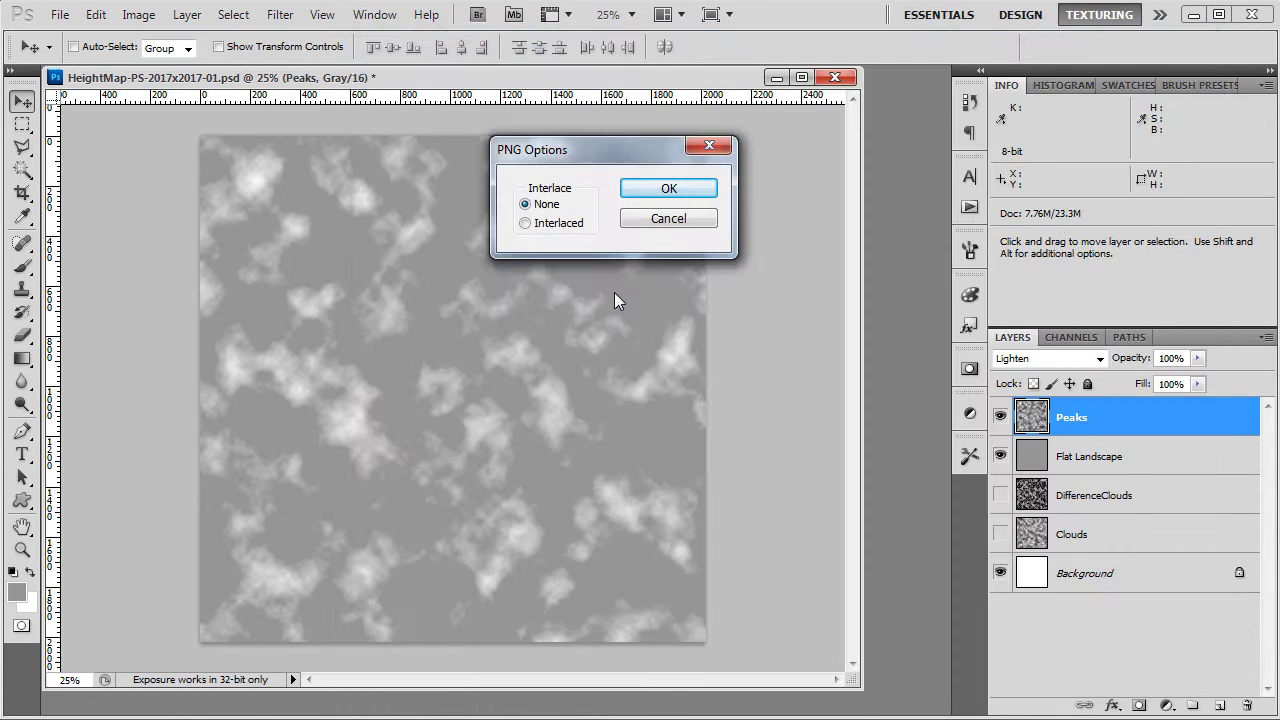
click(678, 192)
Switch to Unreal Editor and reimport the landscape's heightmap layer from the updated heightmap file in the Textures folder.
key(alt+Tab)
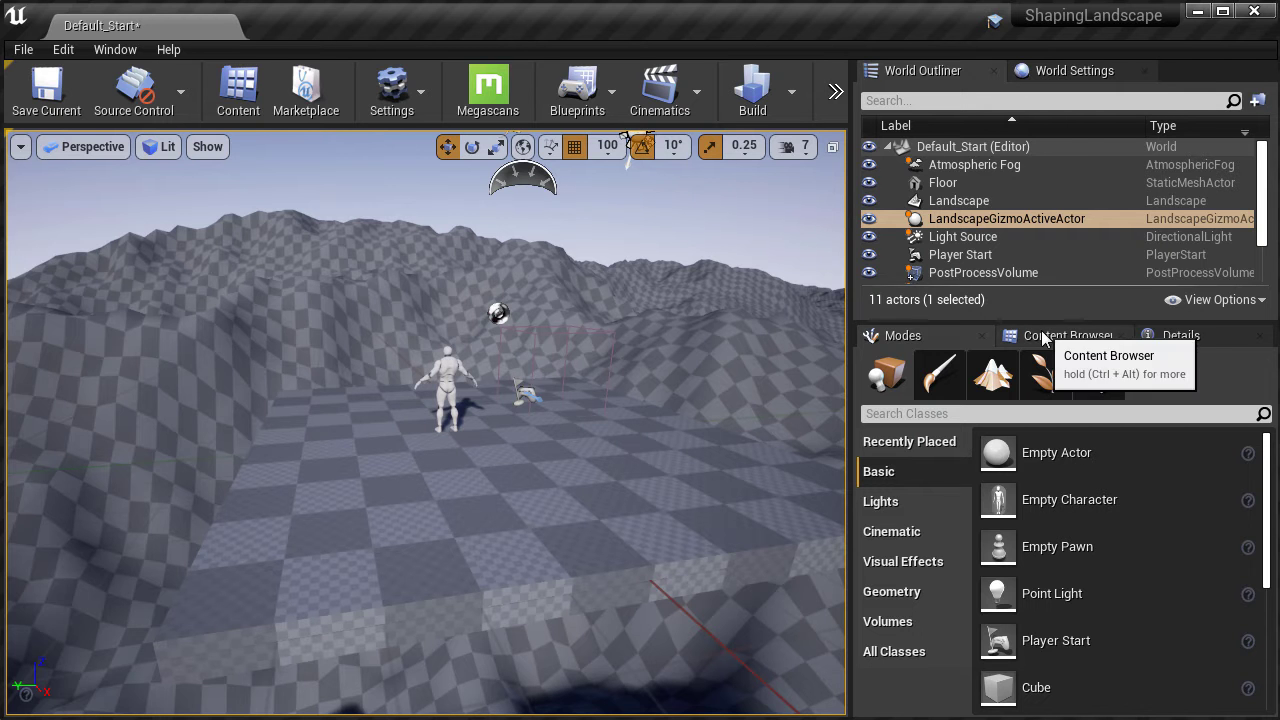
click(993, 373)
scroll(1045, 536, down, 3)
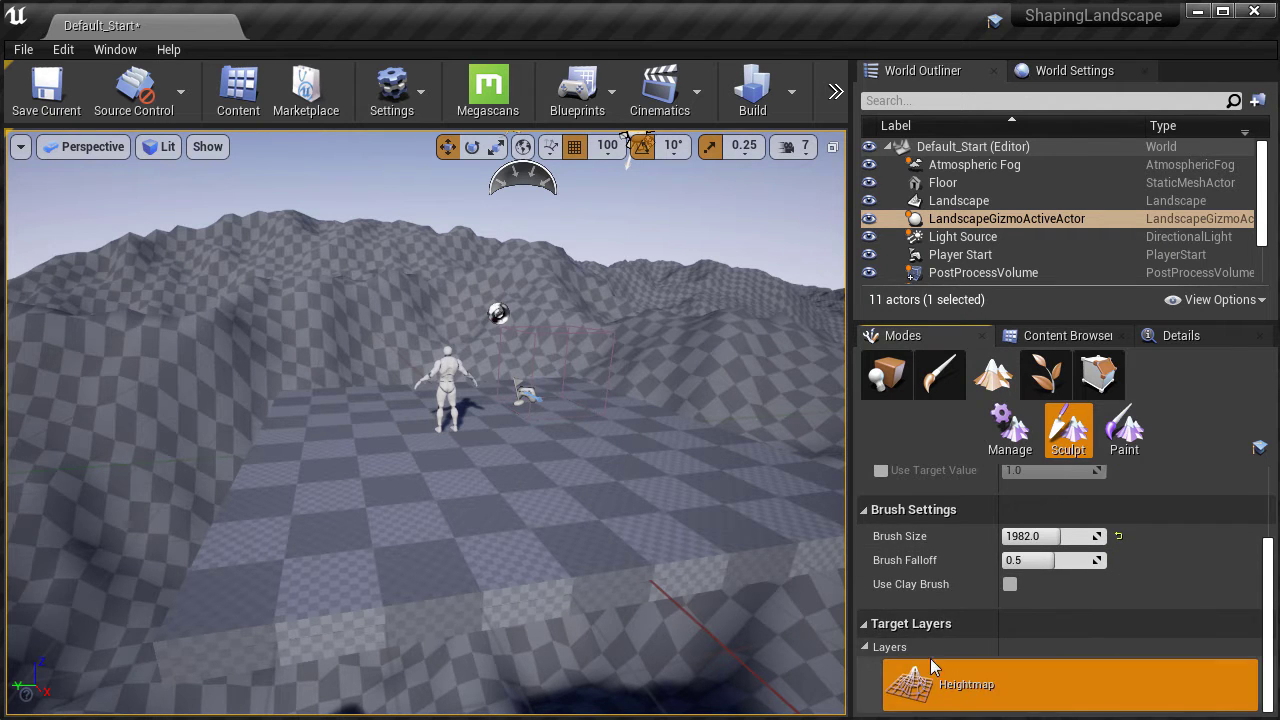
right_click(900, 675)
drag(920, 335, 666, 2)
drag(1015, 321, 1131, 480)
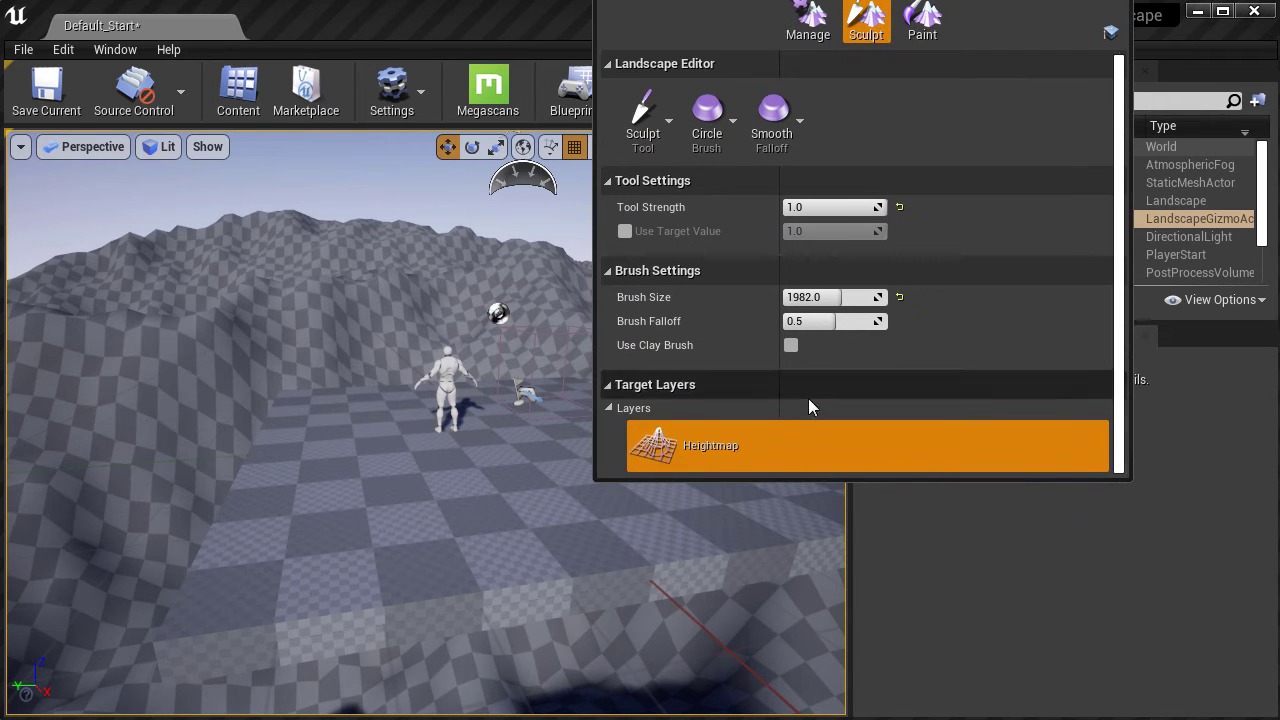
right_click(684, 428)
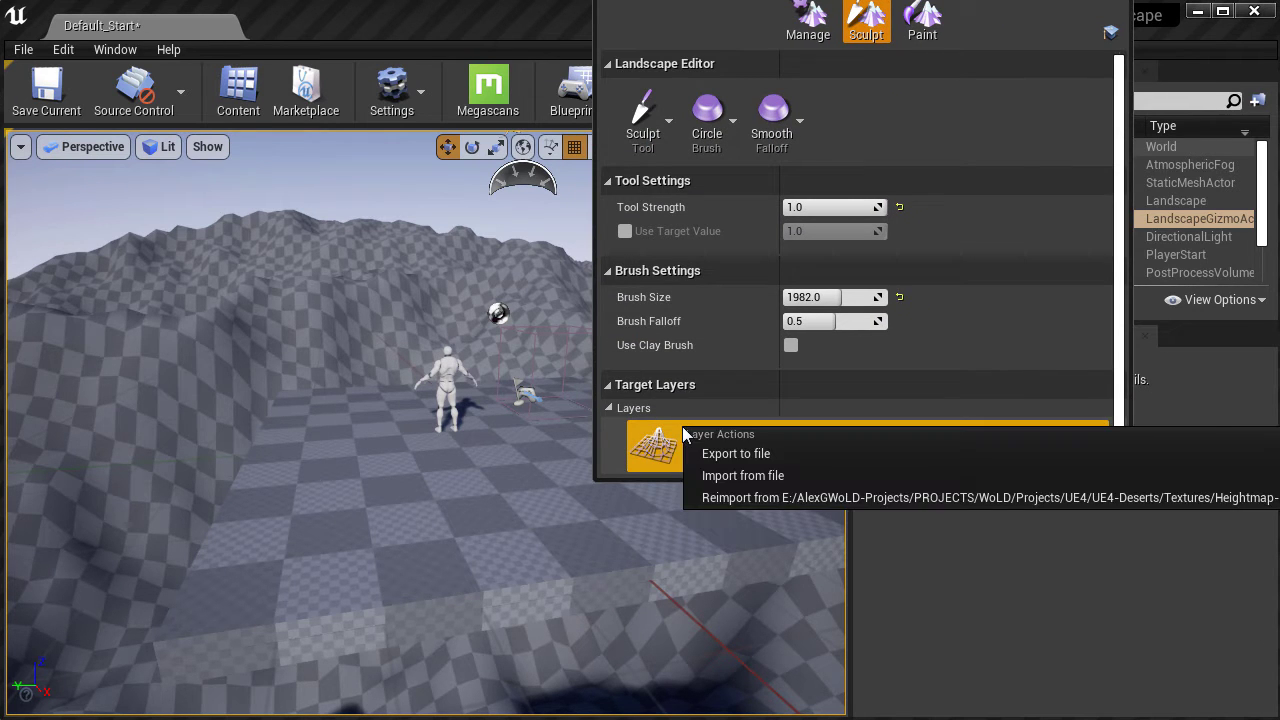
click(712, 498)
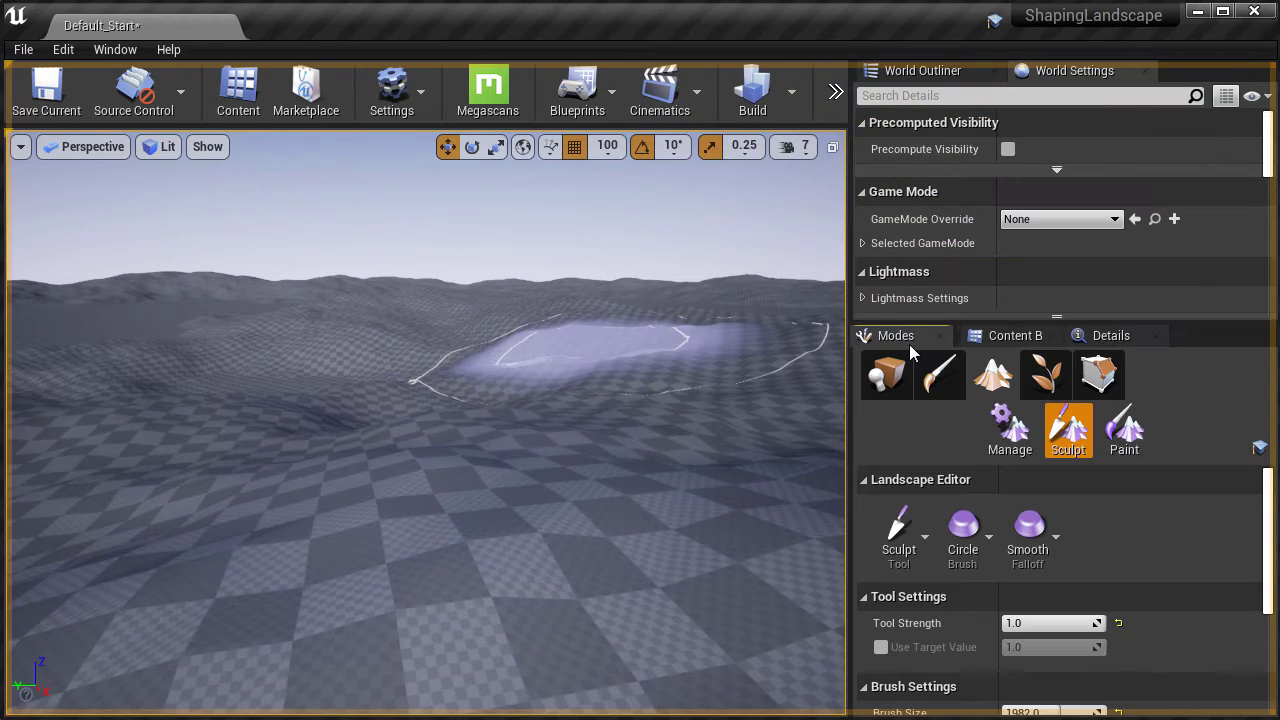
Examine the reimported terrain in a full-screen viewport, and restore the normal editor layout.
right_click(717, 380)
key(F11)
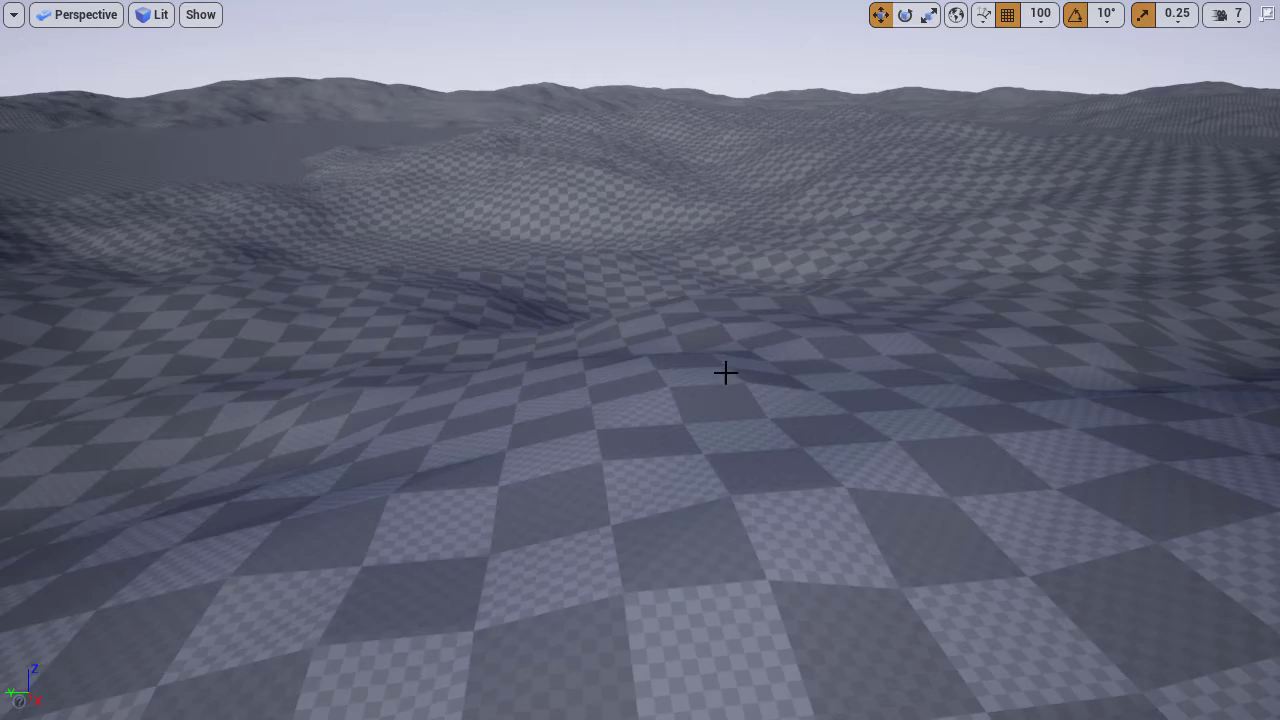
right_click(726, 371)
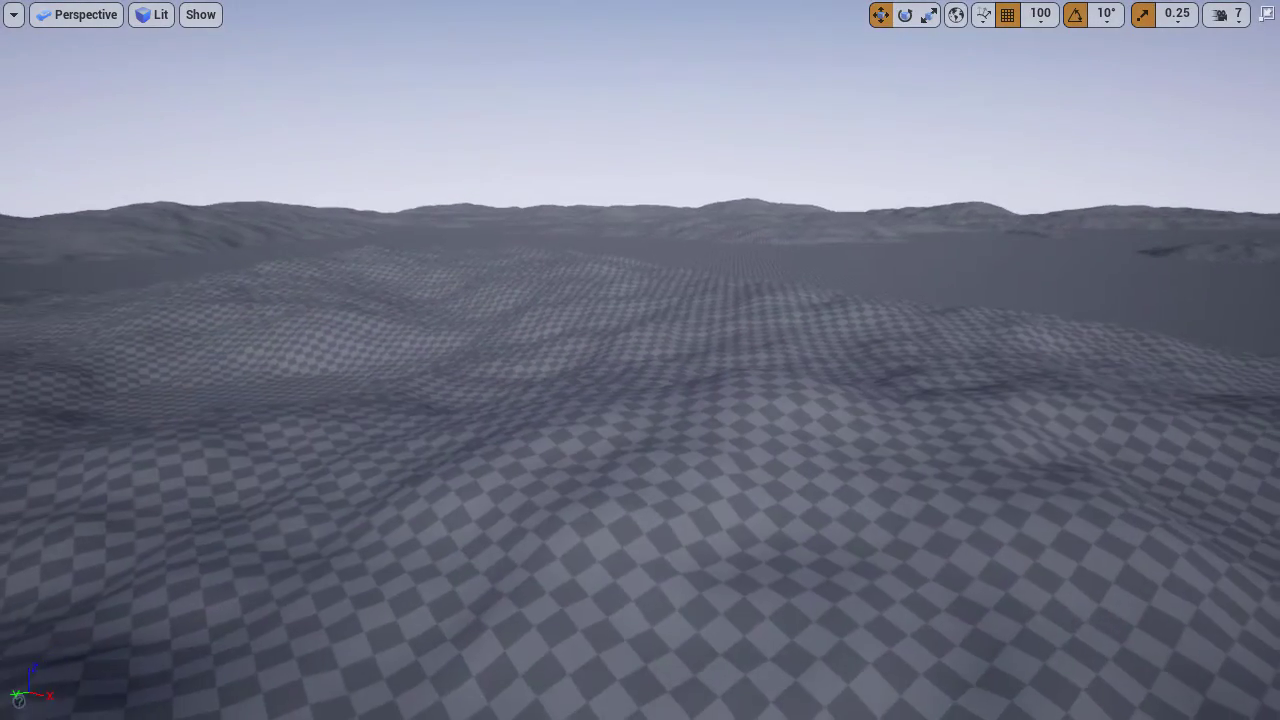
scroll(640, 400, up, 3)
key(F11)
Try a Z scale of 100 on the Landscape actor and look around the terrain.
click(1180, 335)
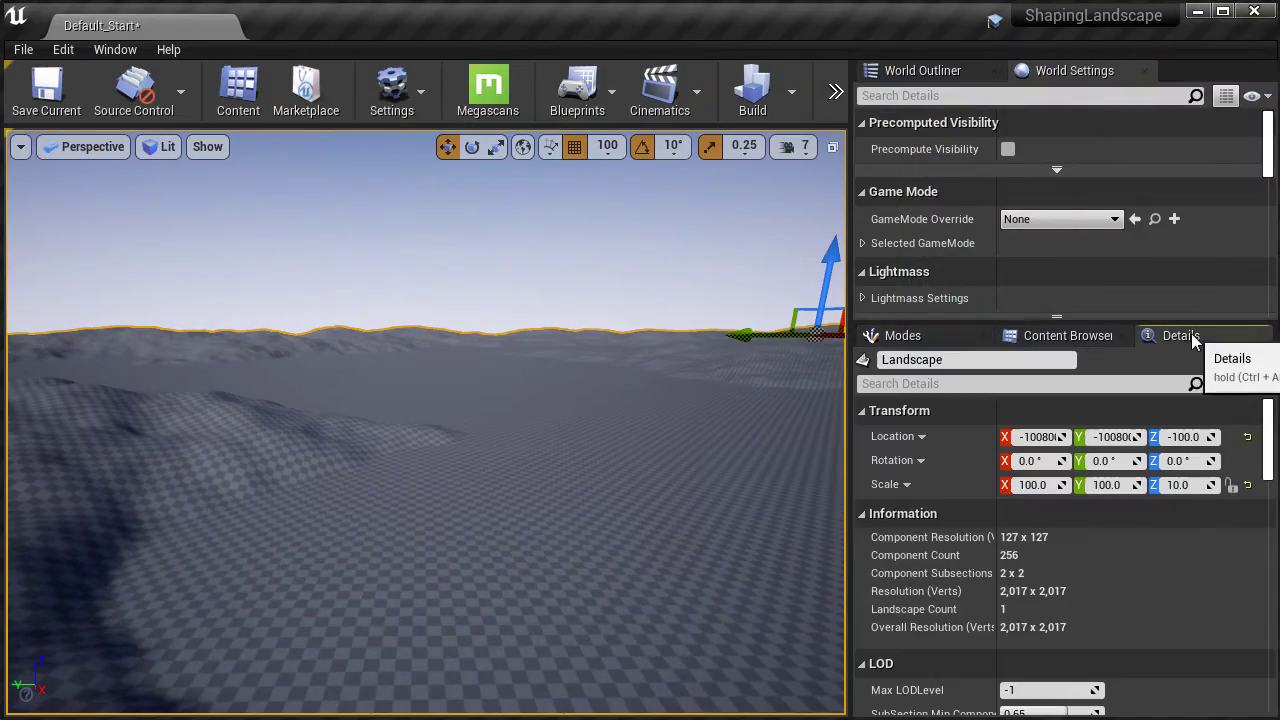
click(1185, 485)
text(10)
key(Return)
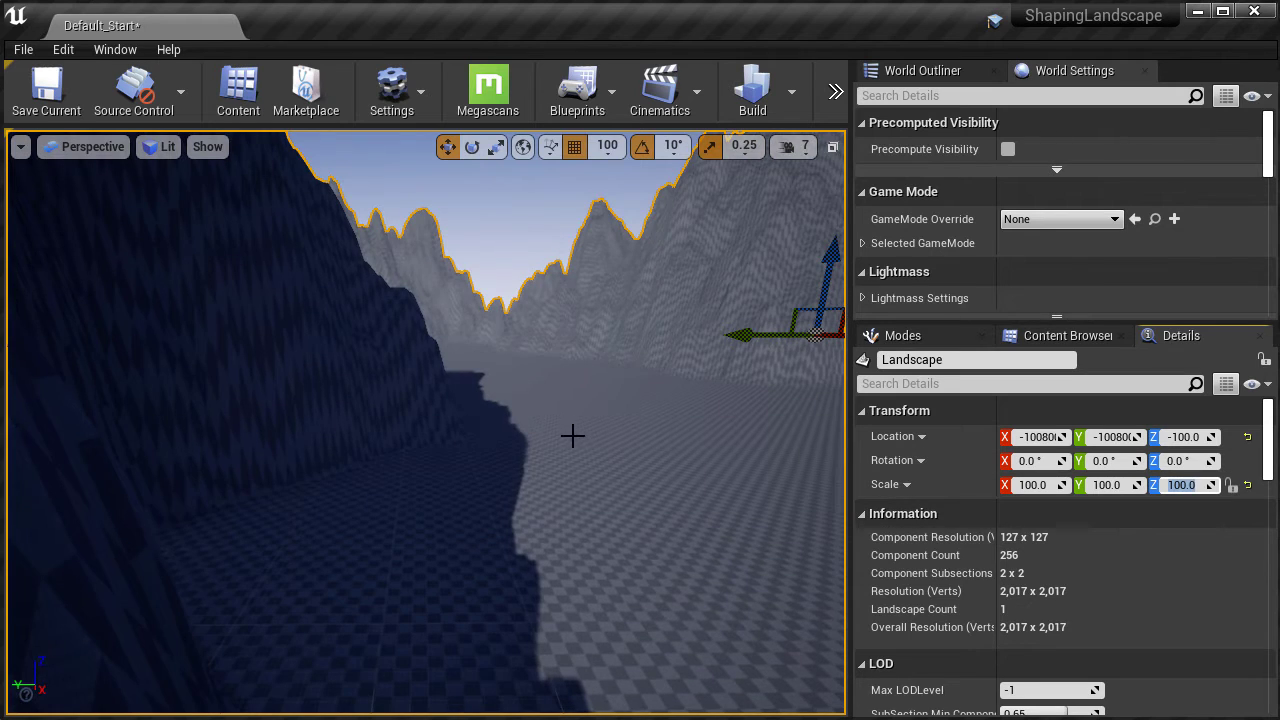
drag(574, 434, 446, 409)
Set the Landscape actor's Z scale to 25 and bring the view above the terrain.
click(1182, 485)
text(2)
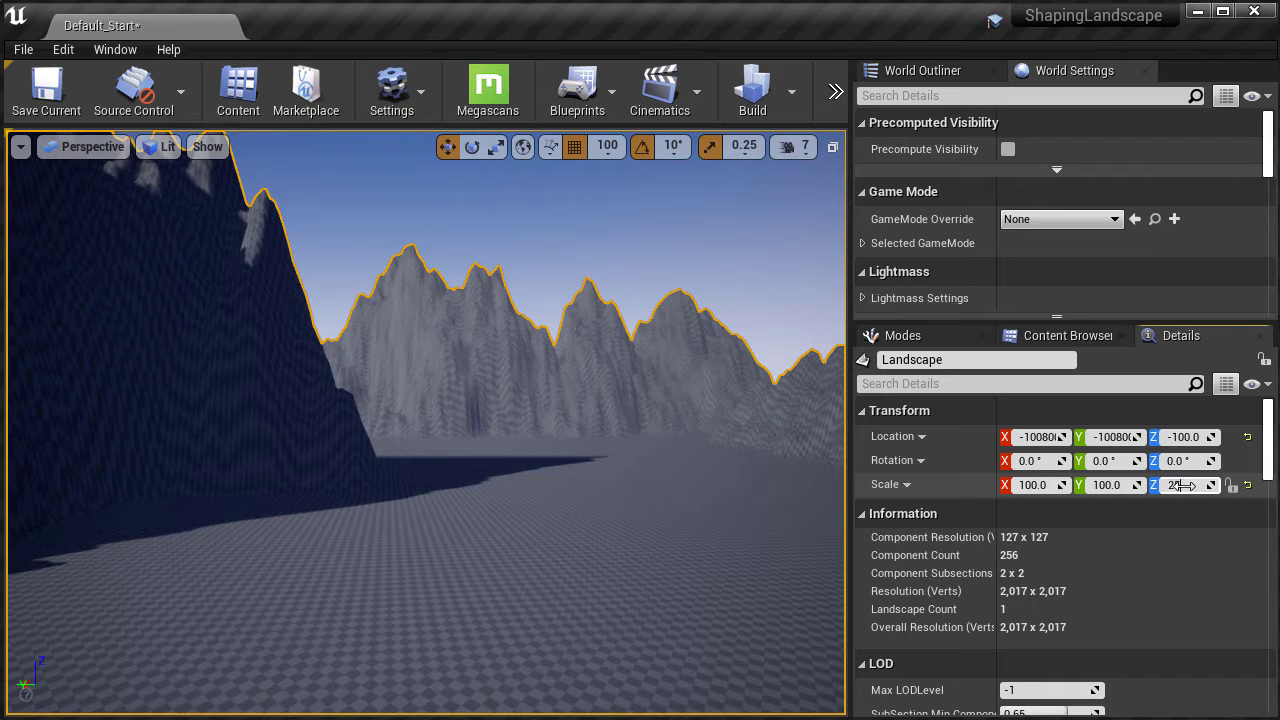
text(5)
key(Return)
drag(534, 486, 708, 536)
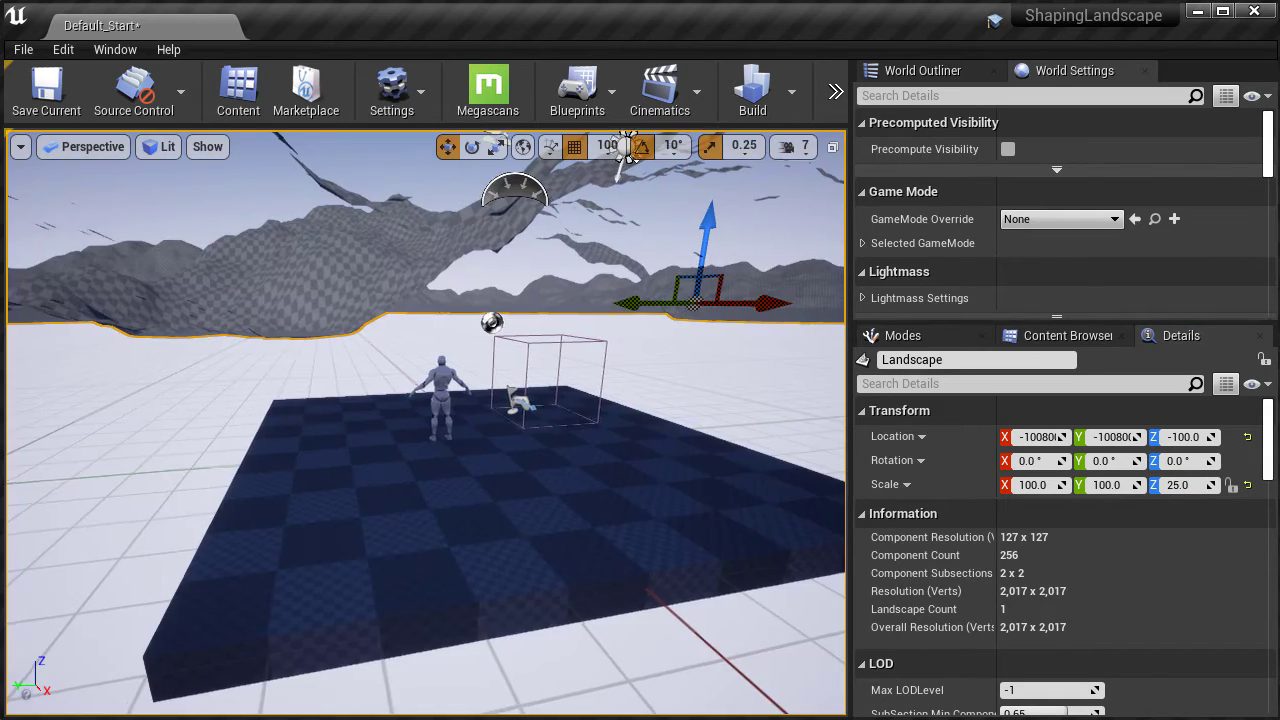
key(e)
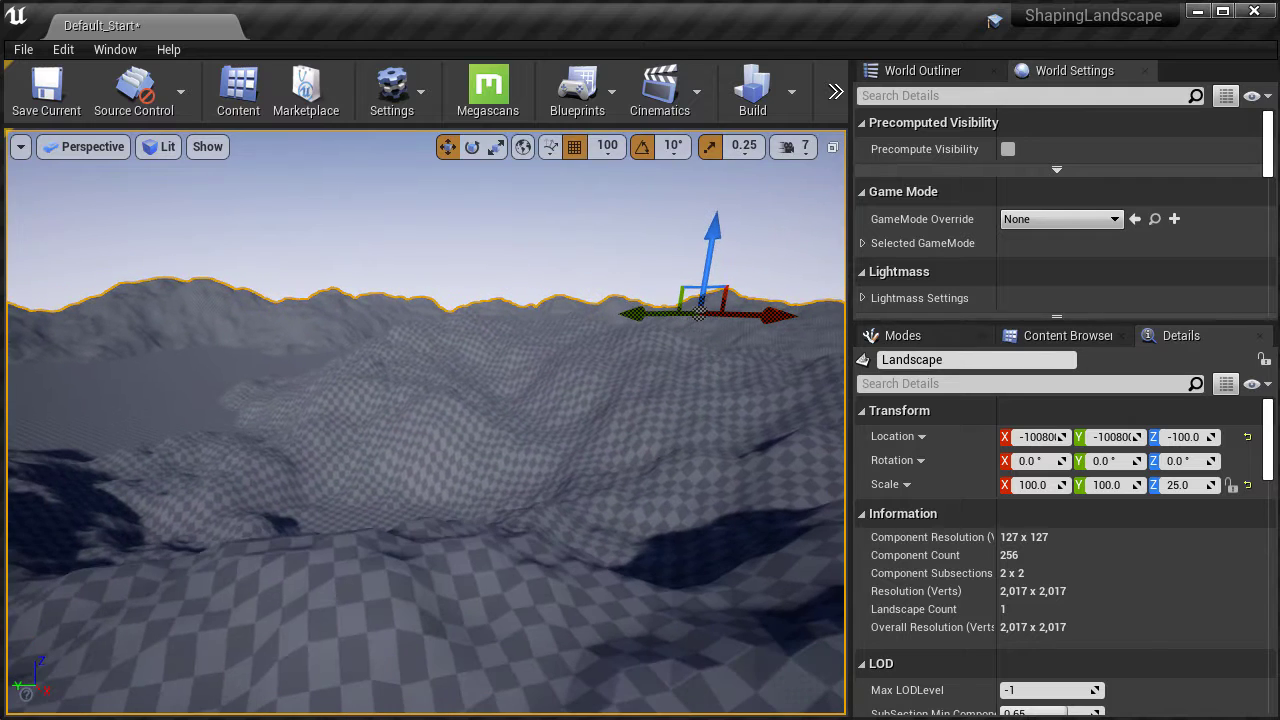
Play the level from the foreground terrain, full screen, and walk the character around the hills.
right_click(398, 597)
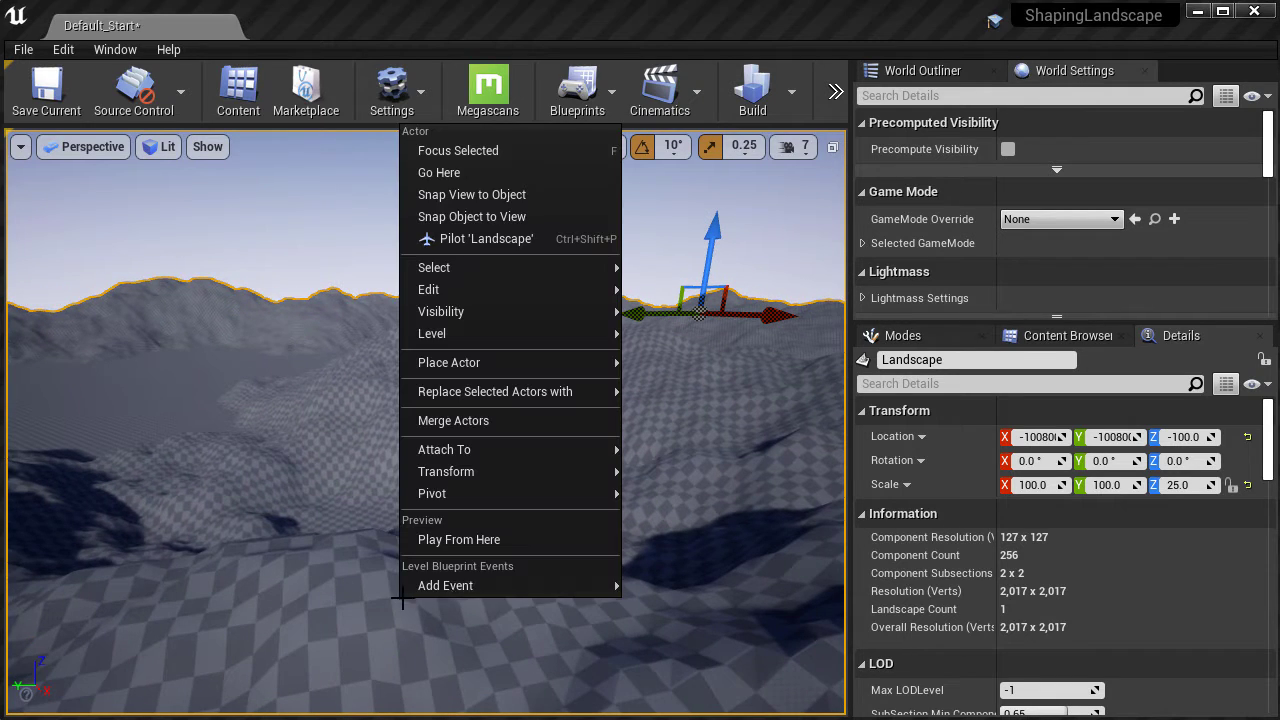
click(473, 543)
click(473, 543)
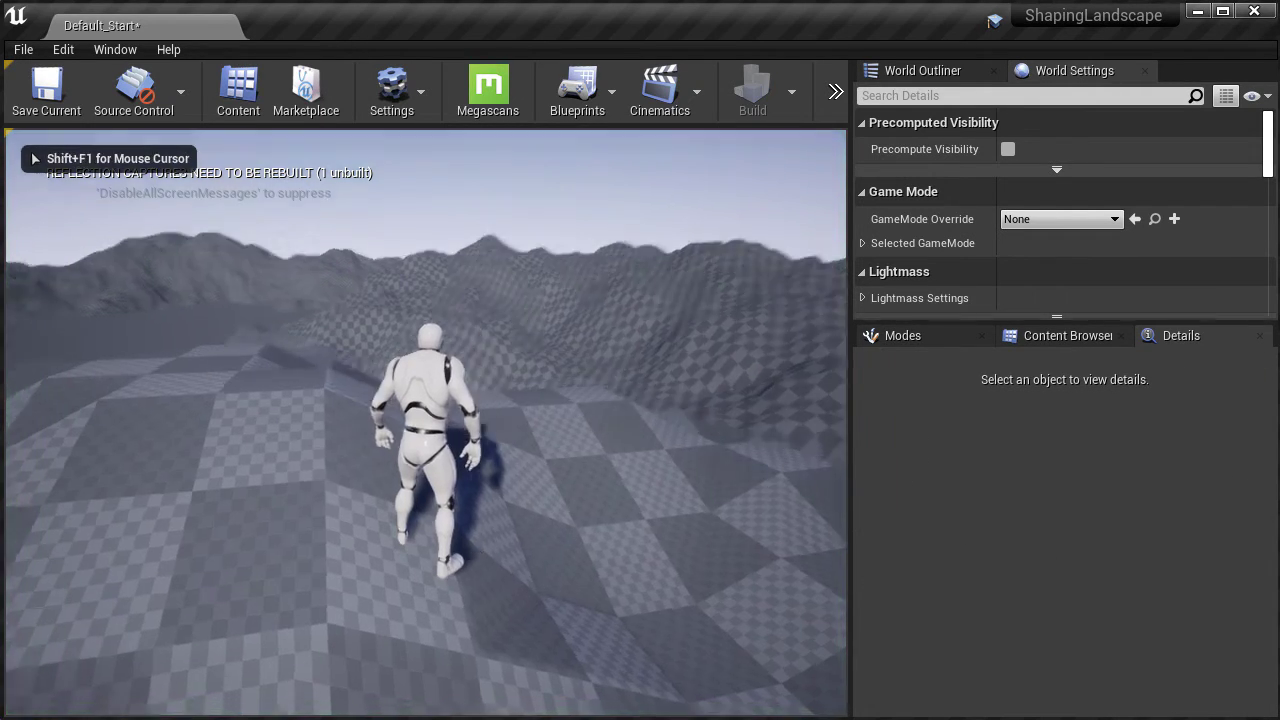
key(F11)
click(640, 360)
key(w)
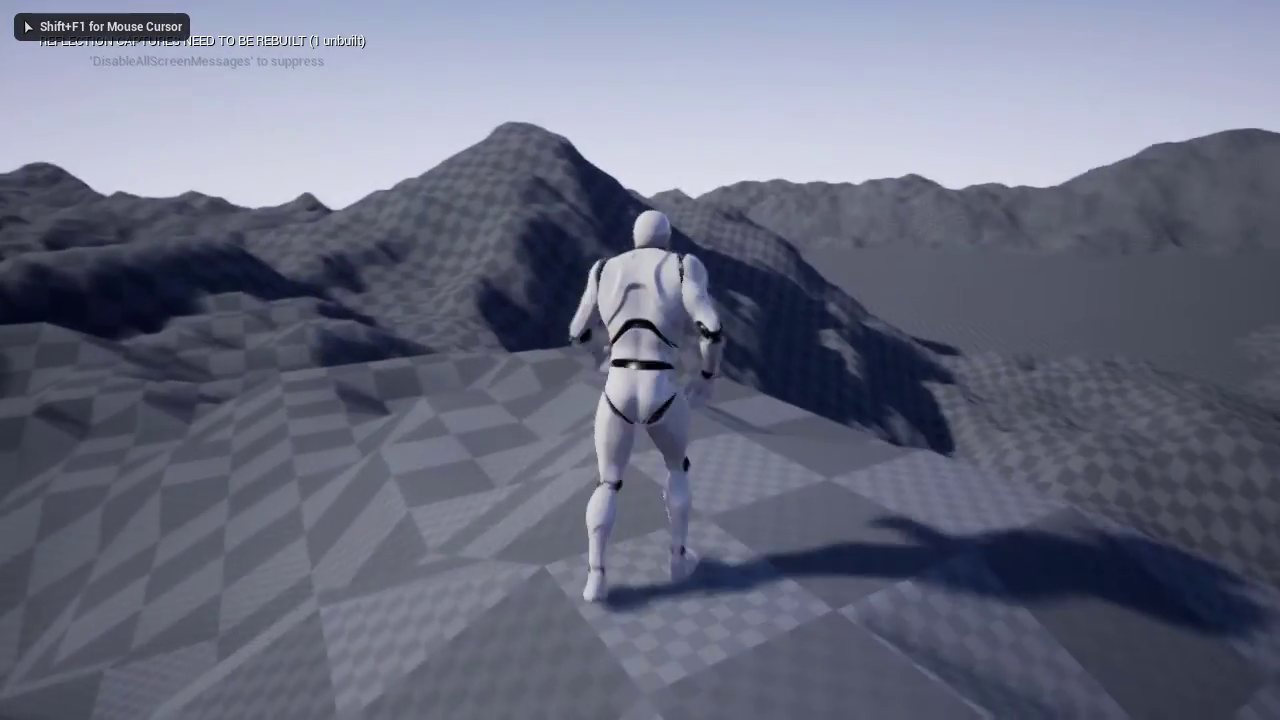
key(s)
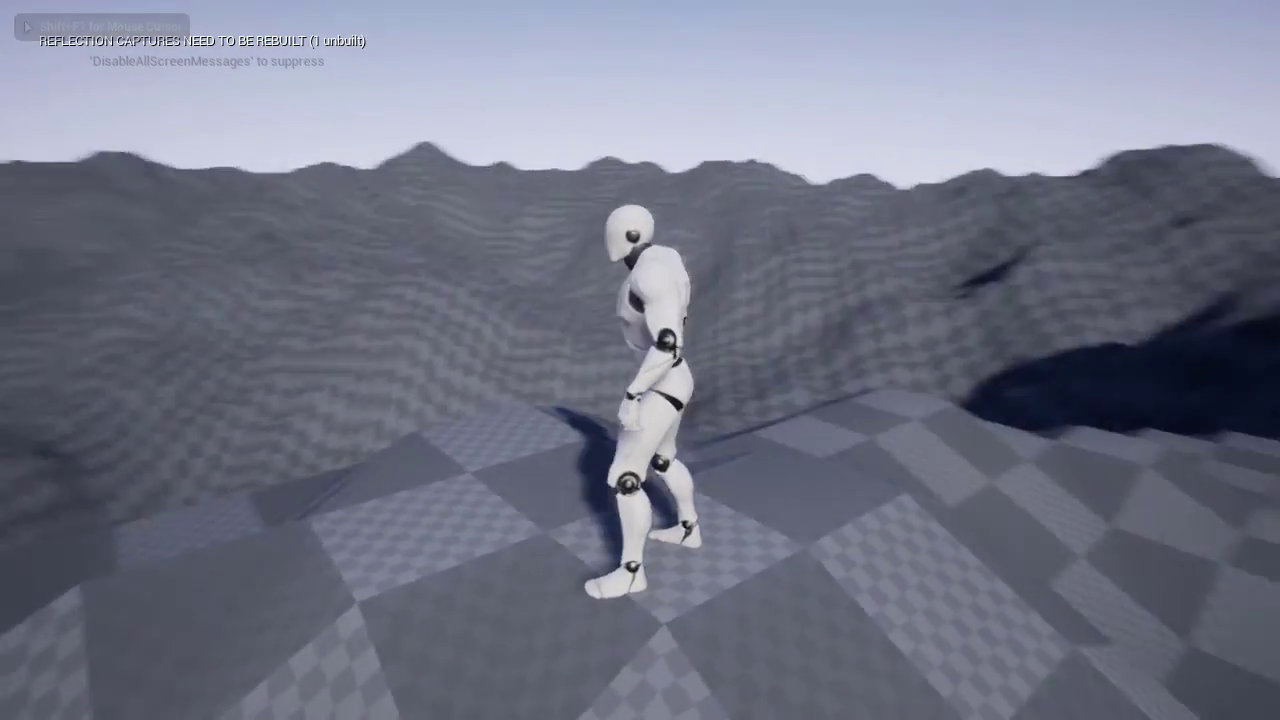
key(w)
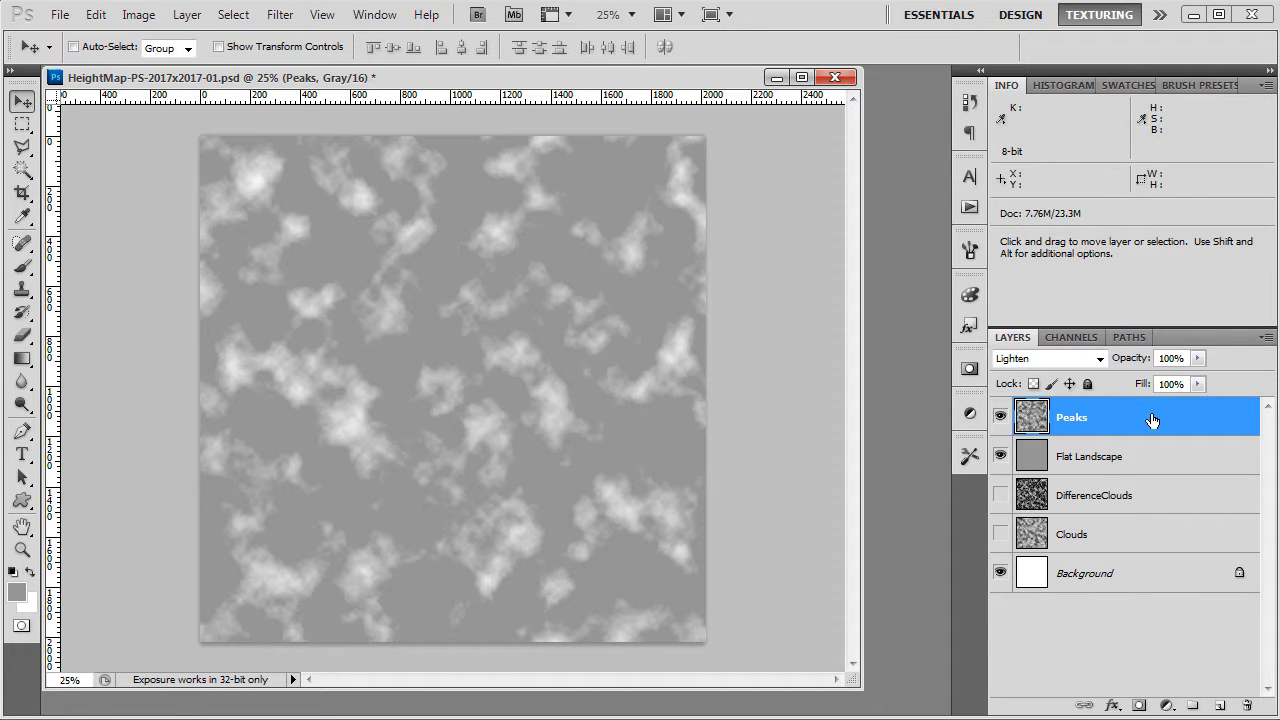
Switch to Photoshop and reduce the Peaks layer's opacity to 20%.
click(1197, 358)
drag(1204, 379, 1122, 380)
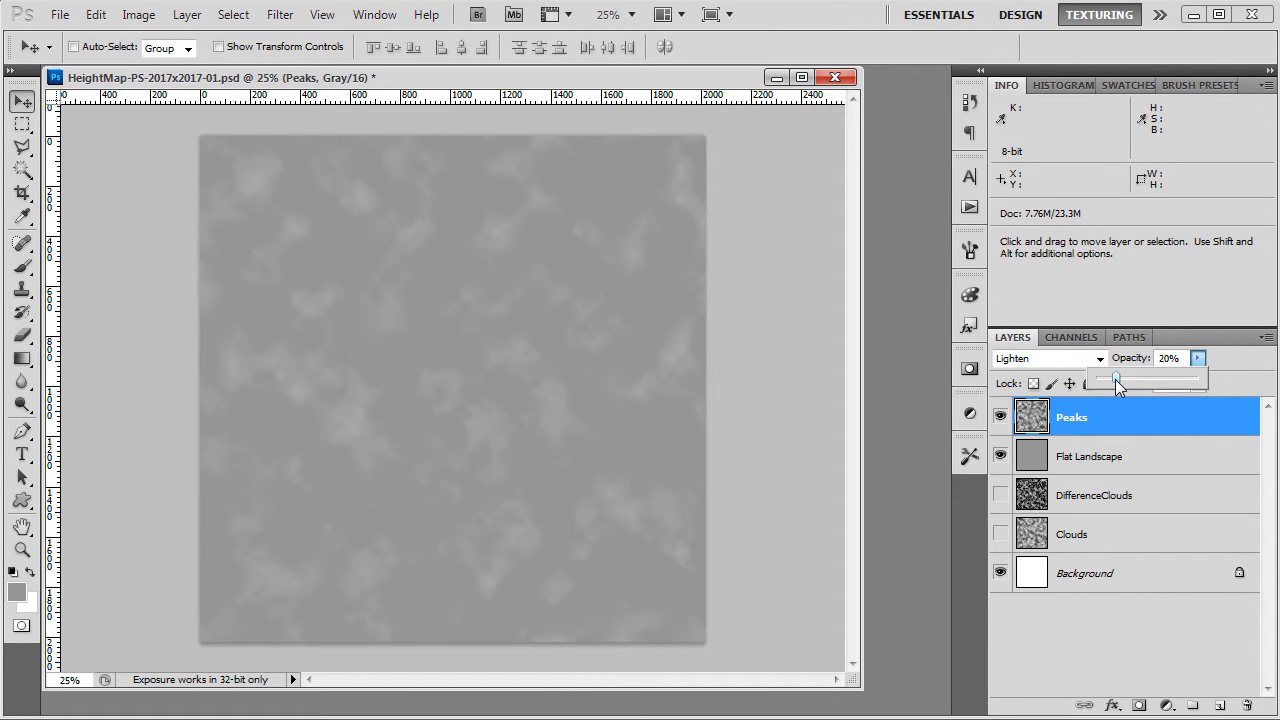
click(1181, 451)
click(1182, 430)
Save a PNG copy over Heightmap-Photoshop-Test.png in the Textures folder.
key(ctrl+shift+s)
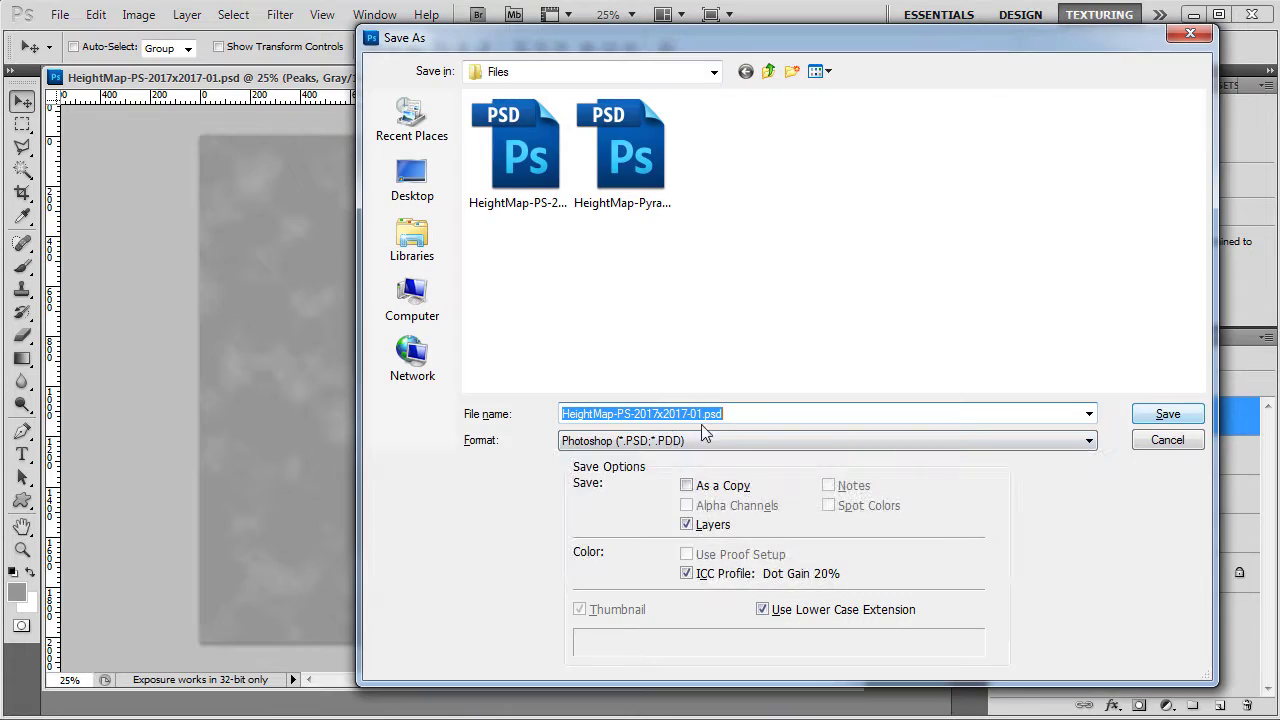
click(671, 438)
click(639, 550)
click(733, 168)
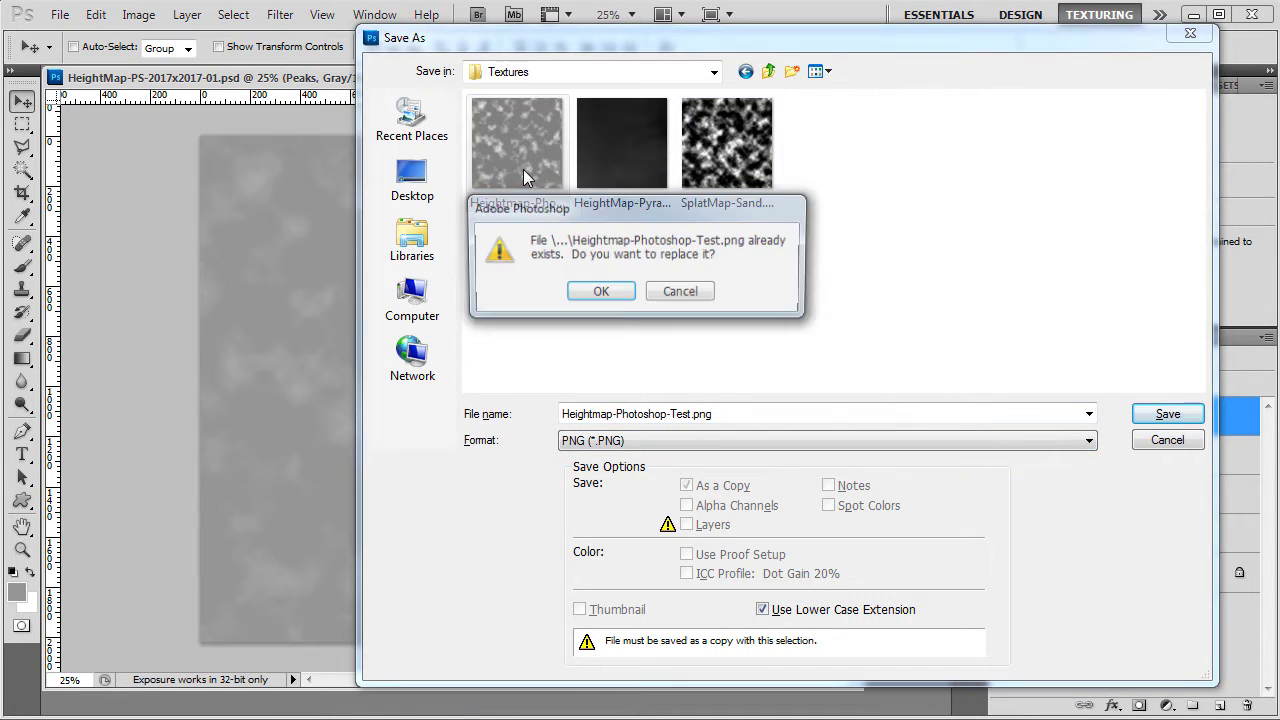
click(605, 295)
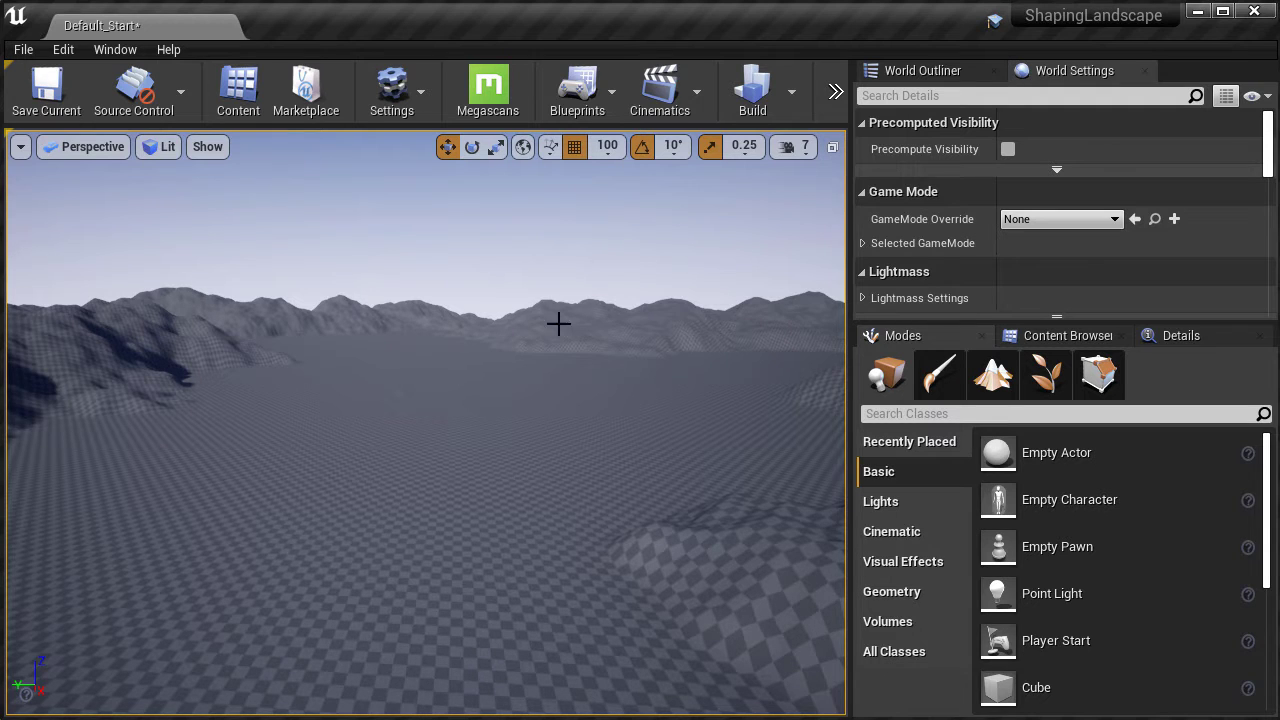
Switch to Unreal Editor and set the Landscape actor's Z scale to 100.
click(558, 323)
click(1180, 335)
click(1180, 485)
text(300)
key(Return)
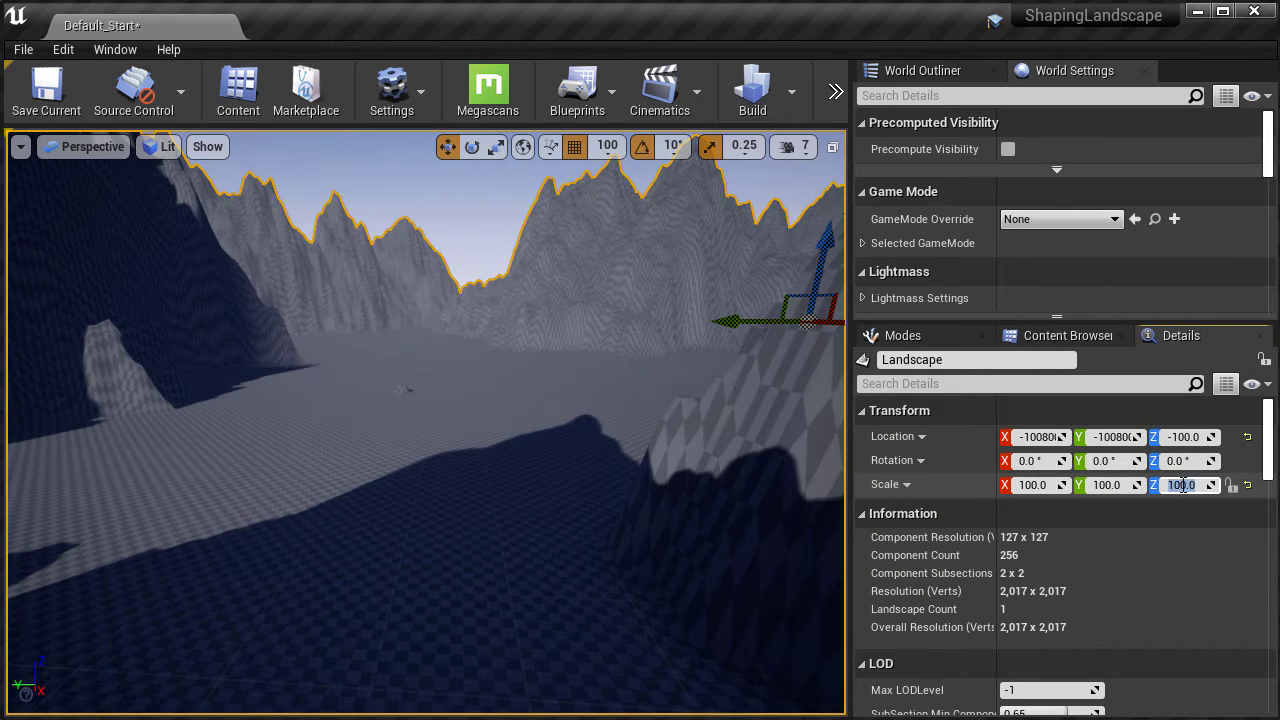
Reimport the landscape's Heightmap target layer from the updated file in the Landscape sculpt mode.
click(932, 340)
click(994, 386)
scroll(1060, 600, down, 3)
right_click(931, 672)
click(951, 715)
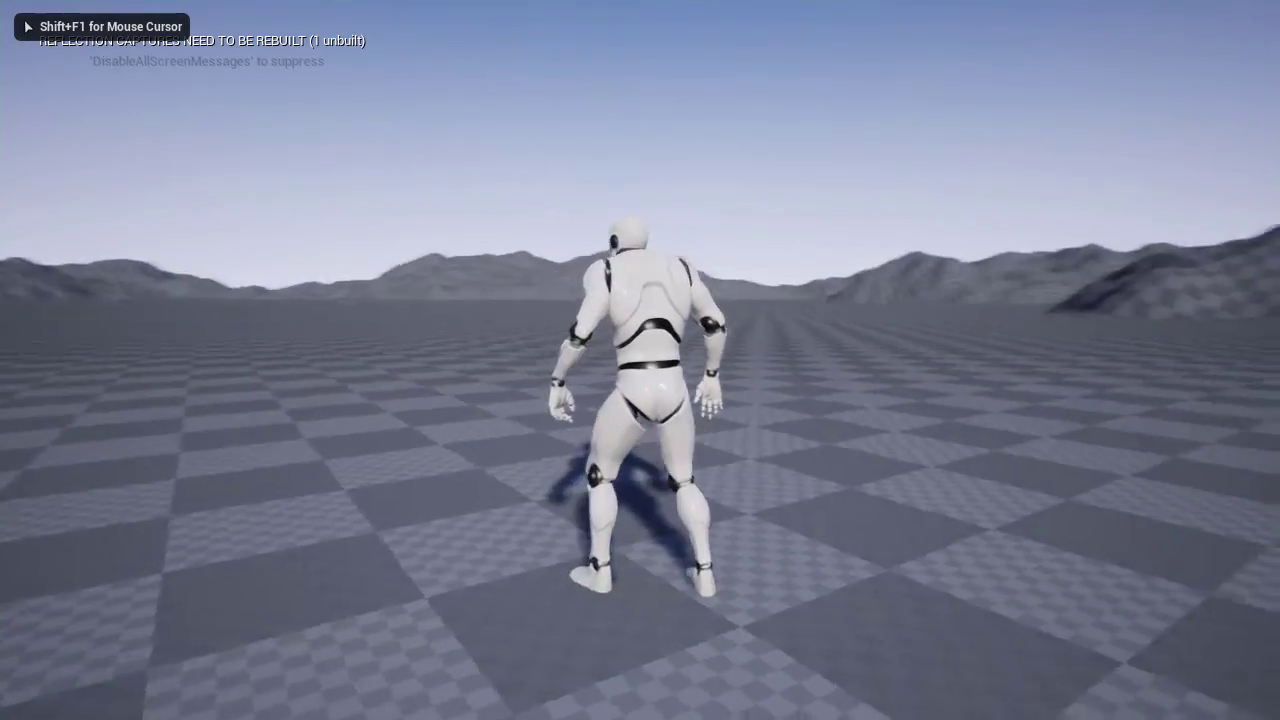
Play-test the reimported flat terrain full screen, walk towards the distant mountains, and end the play session.
key(w)
key(w)
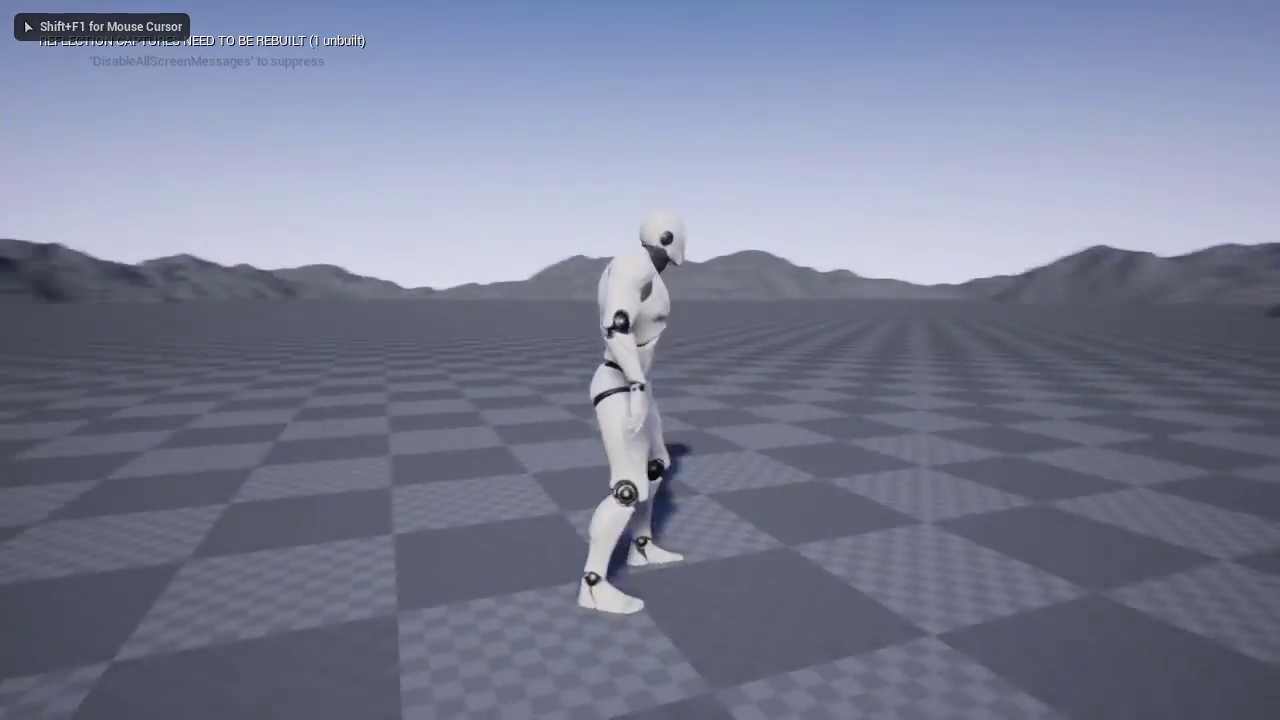
key(Escape)
key(e)
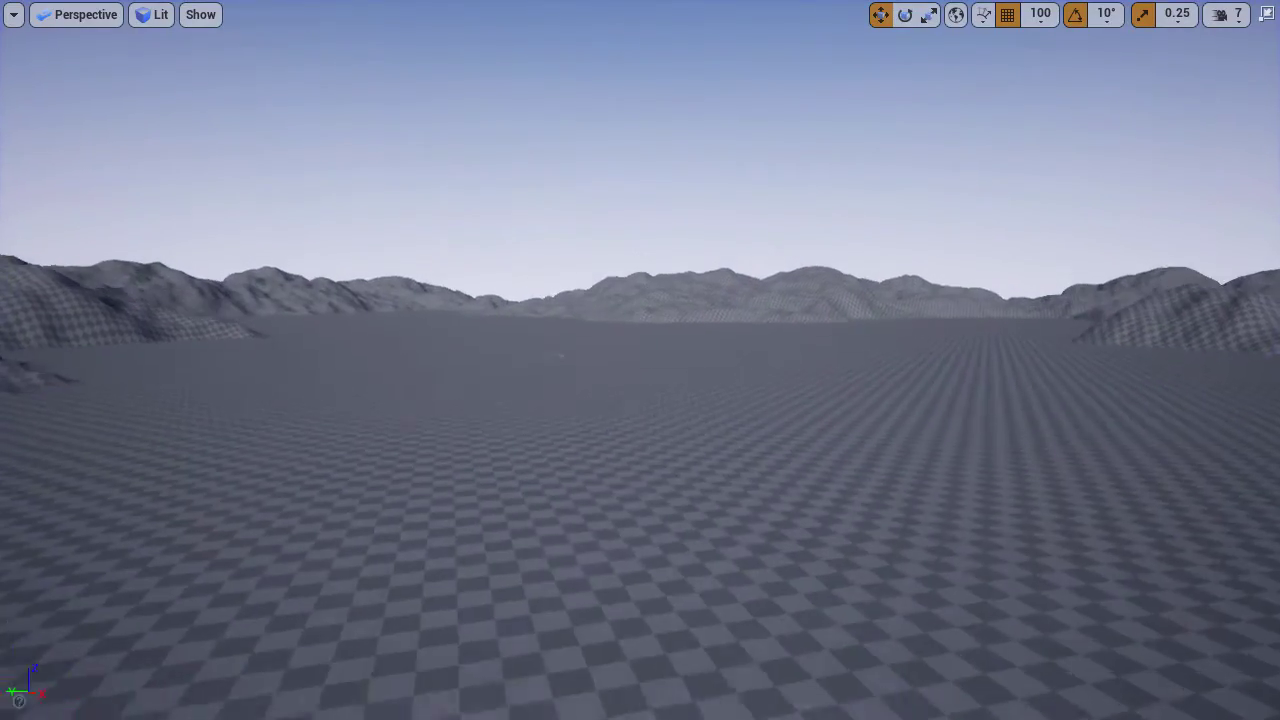
click(635, 471)
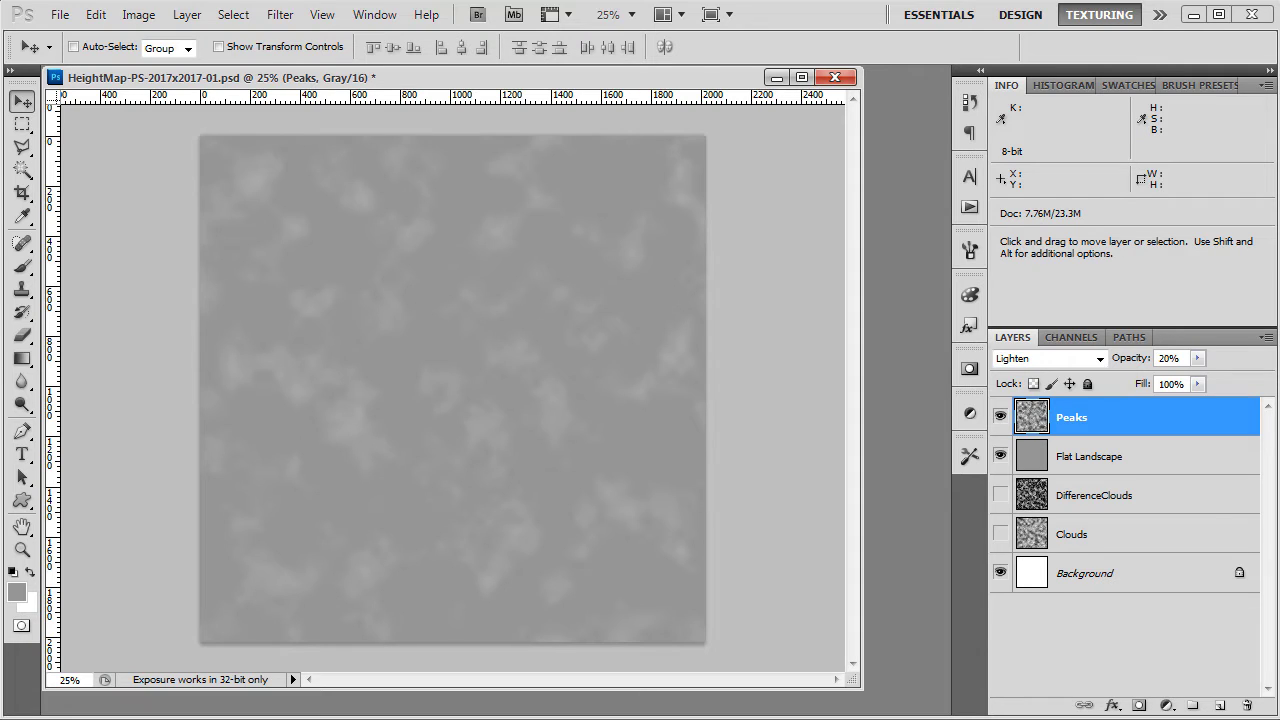
Switch to Photoshop, duplicate the Peaks layer, and rename the copy Valleys.
drag(1137, 420, 1225, 706)
double_click(1090, 417)
text(Valleys)
key(Return)
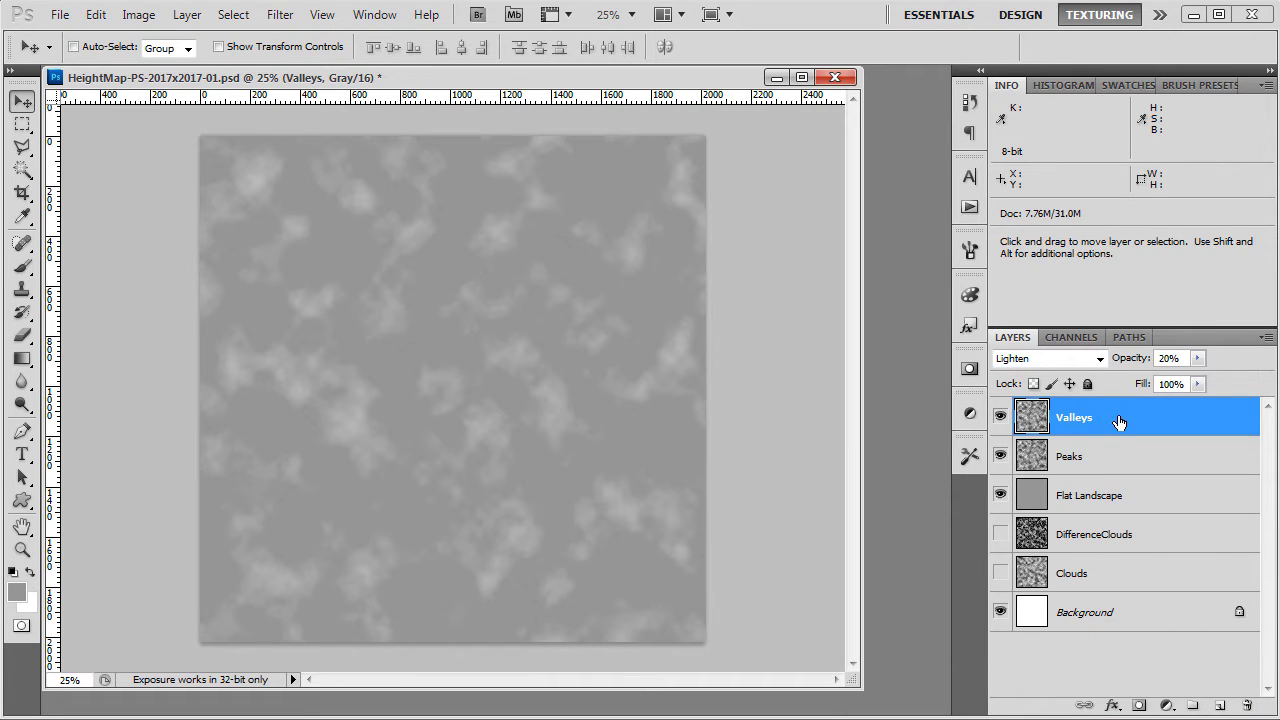
Try the Valleys layer at 100% opacity with the Darken blending mode.
click(1197, 358)
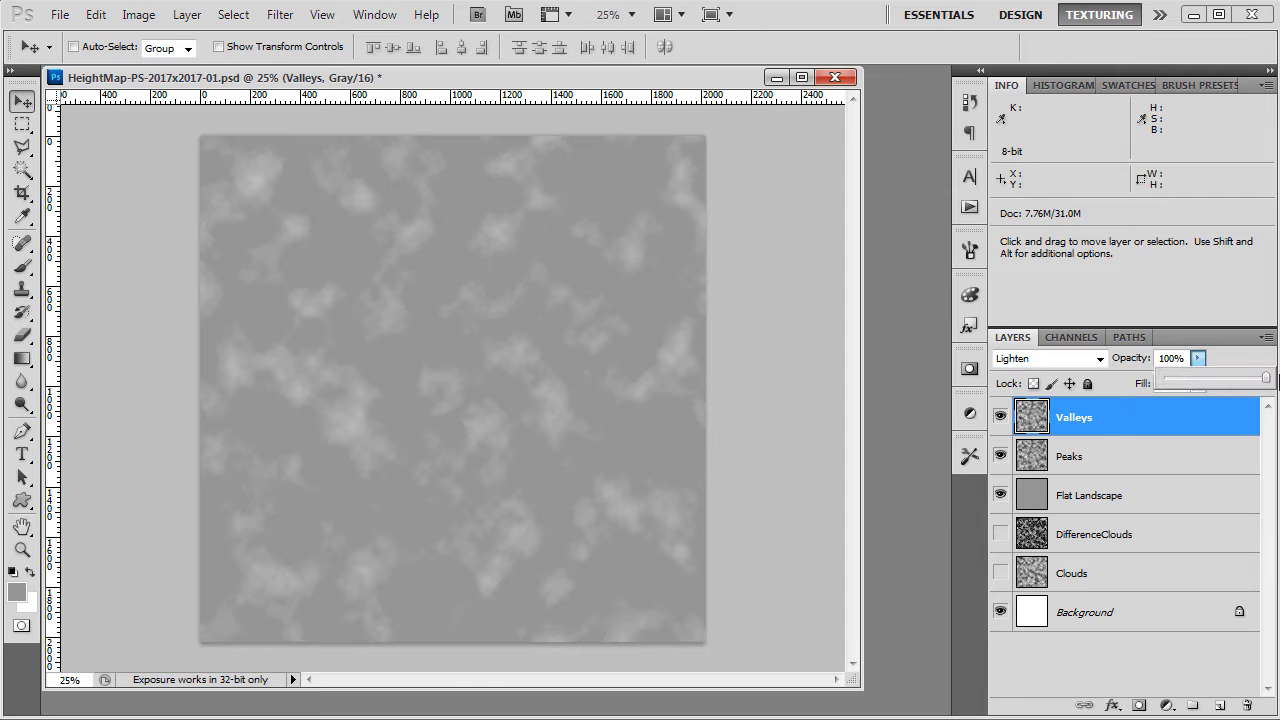
click(1139, 428)
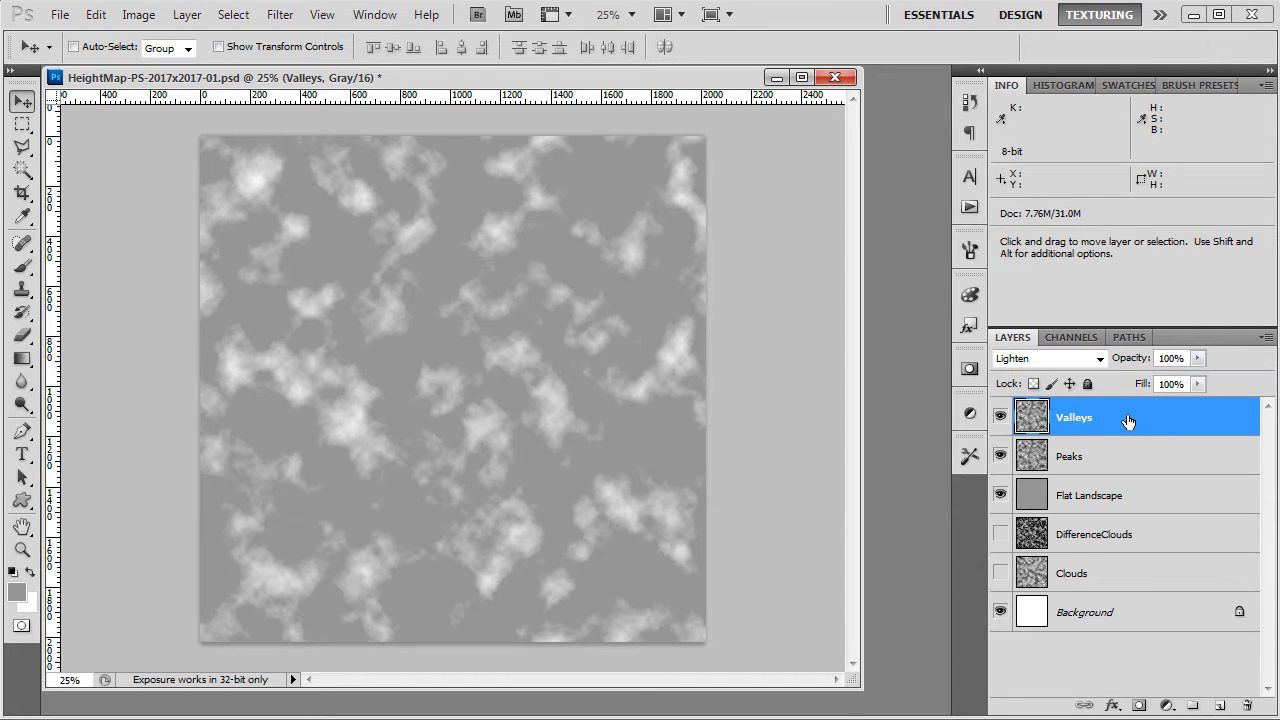
click(1075, 359)
click(1073, 427)
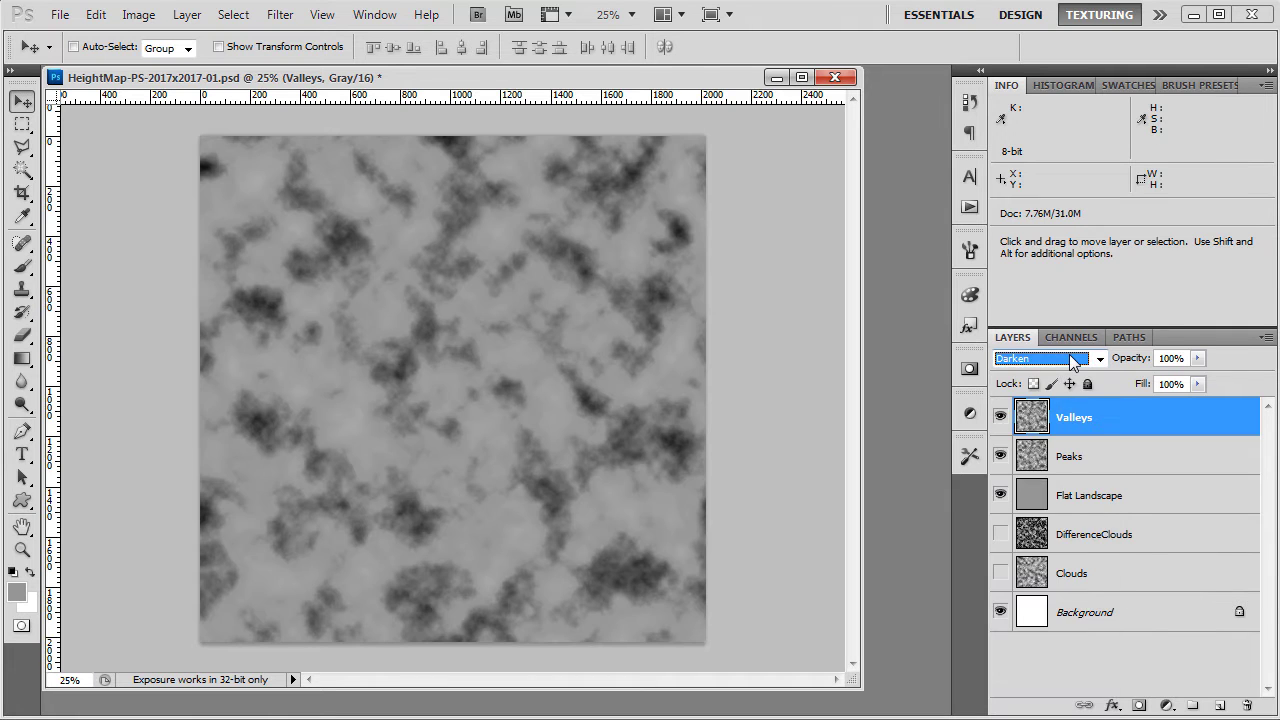
Set the Valleys layer's blending mode to Multiply and its opacity to 10%.
click(1071, 361)
click(1062, 441)
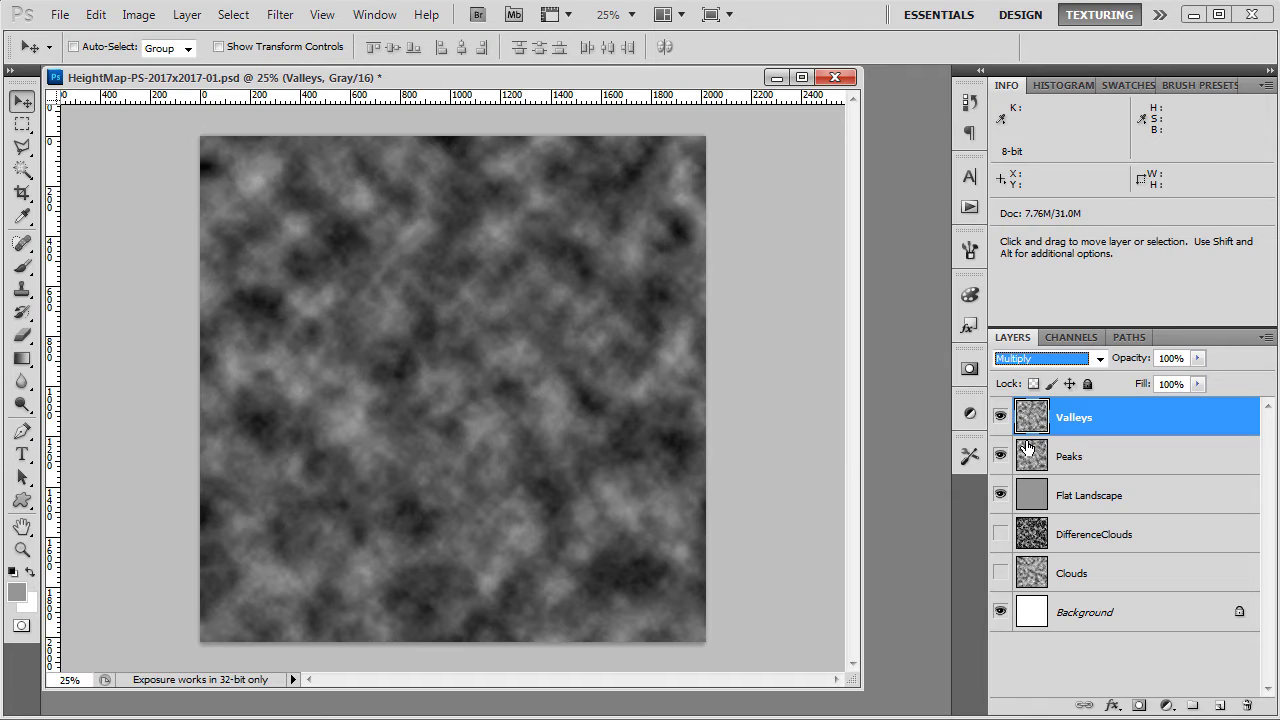
click(1197, 358)
drag(1175, 380, 1107, 385)
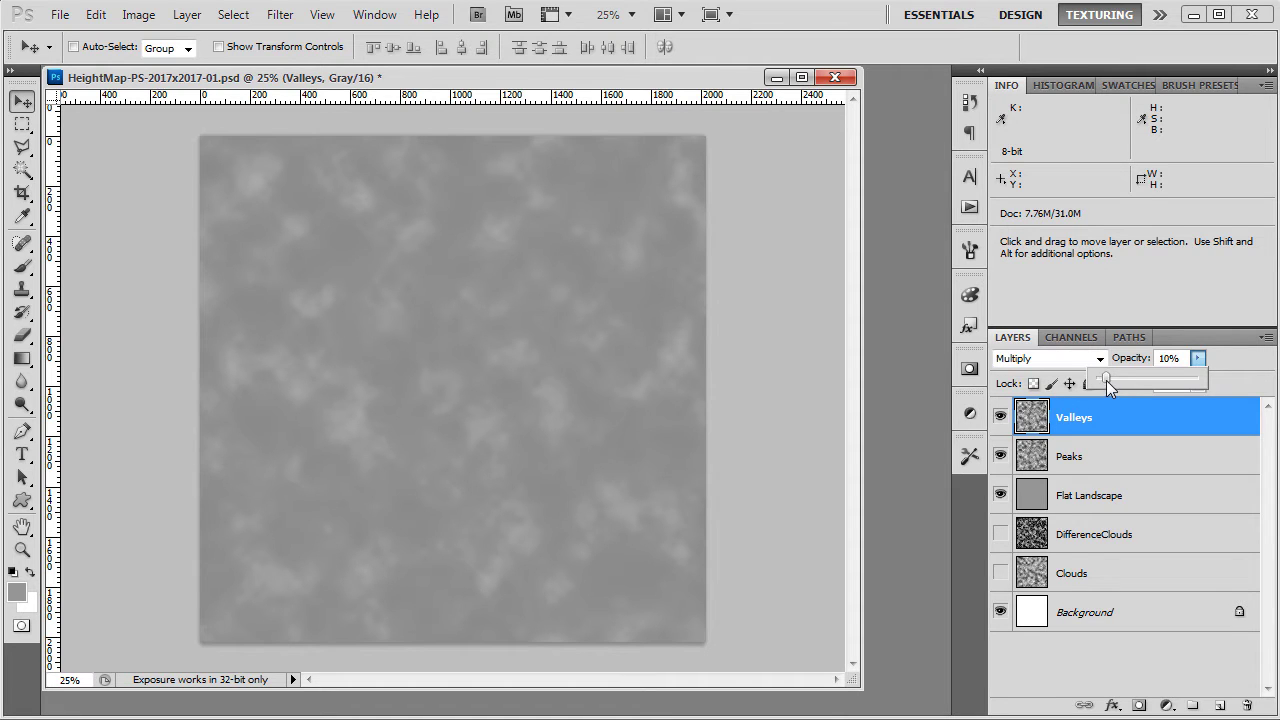
Export the heightmap with the blended valleys as a PNG, replacing Heightmap-Photoshop-Test.png in the Textures folder.
key(ctrl+shift+s)
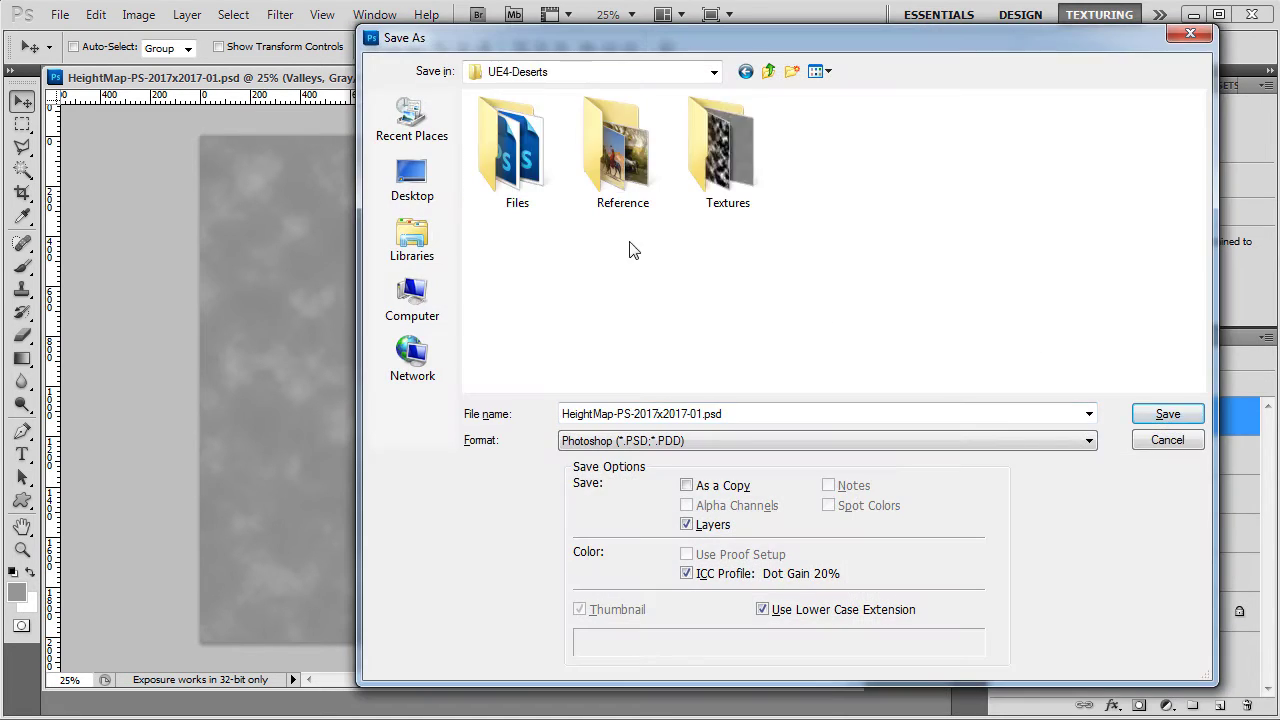
double_click(720, 148)
click(648, 440)
click(600, 538)
double_click(517, 163)
click(600, 291)
click(654, 188)
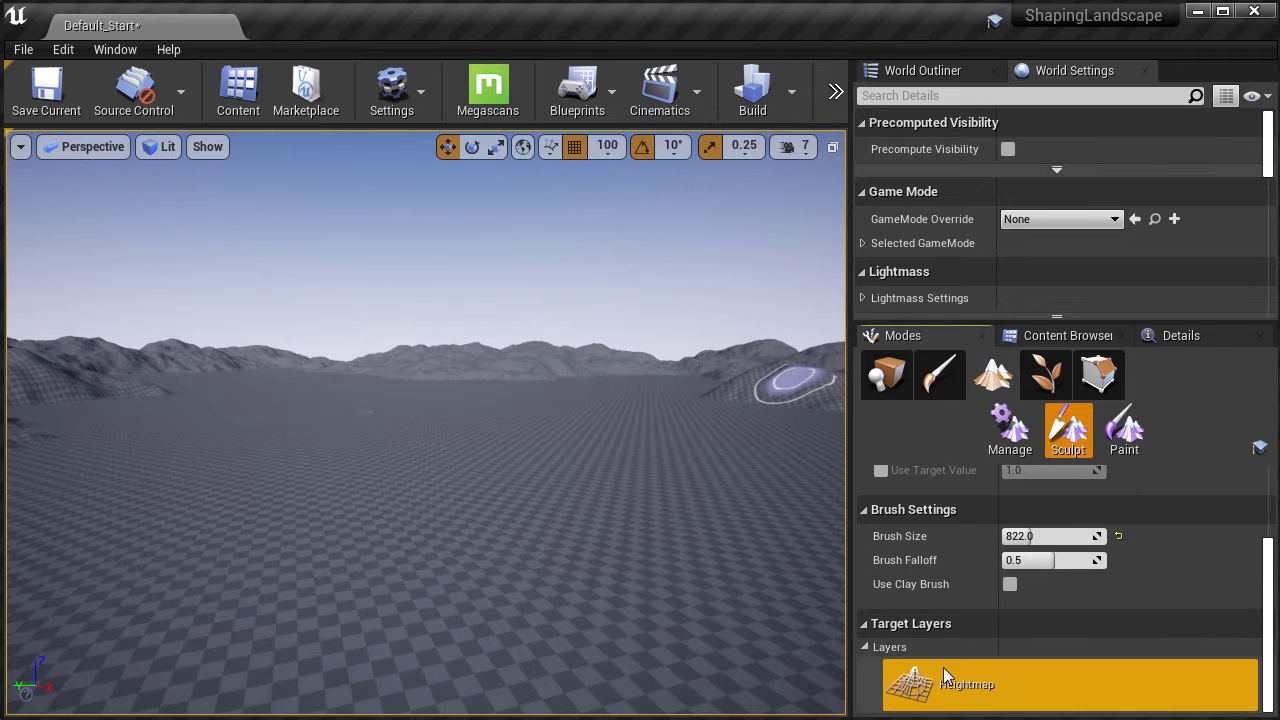
Switch to Unreal Editor, reimport the Heightmap layer, and show the viewport full screen.
right_click(940, 678)
click(951, 711)
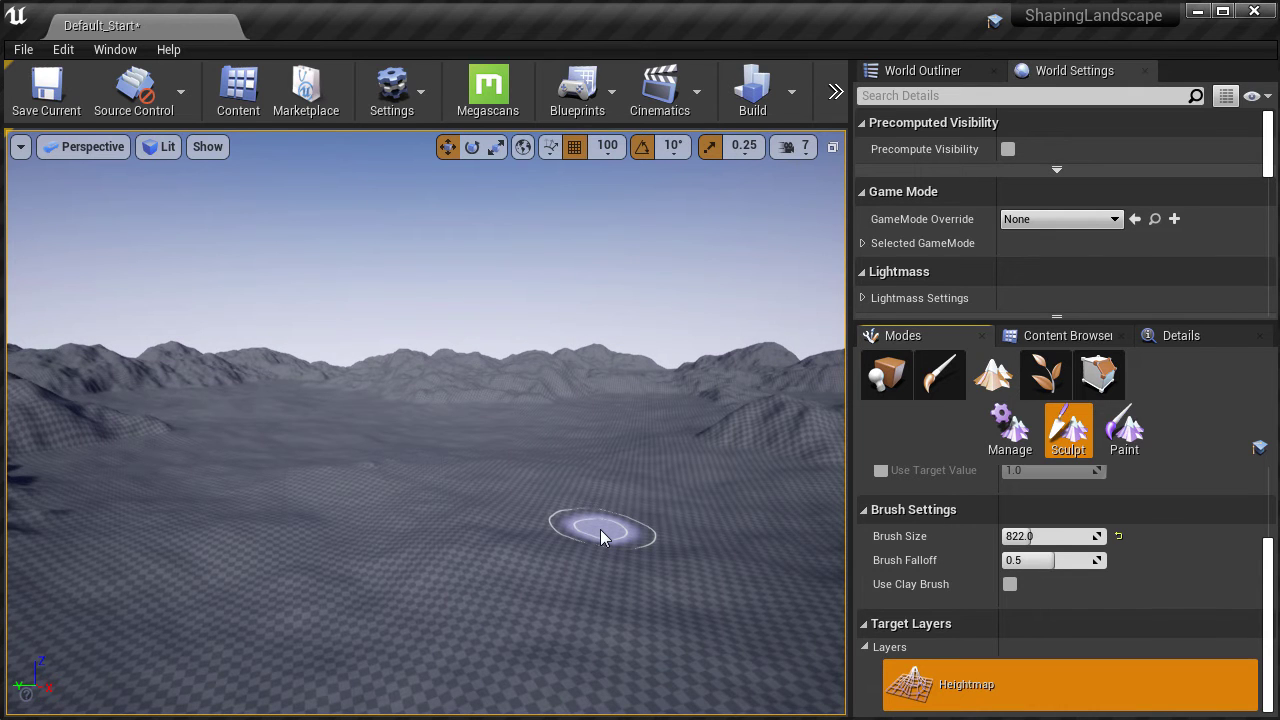
key(F11)
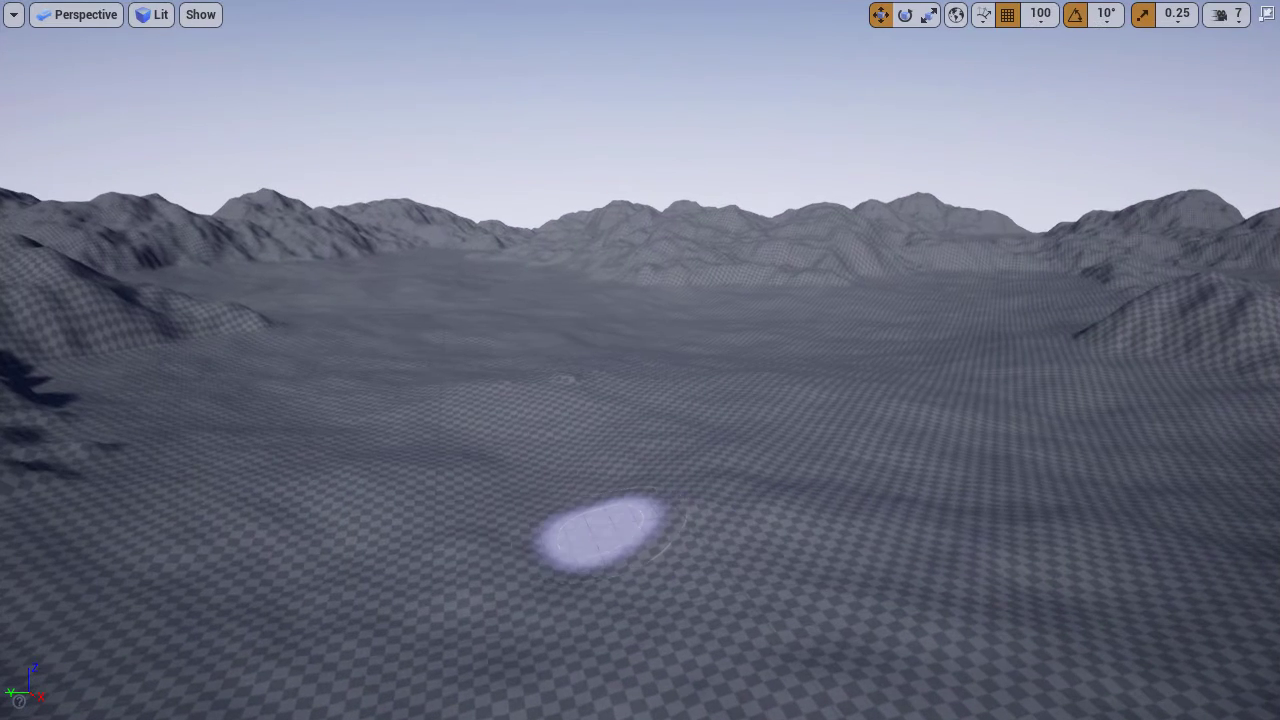
Play-test the gently uneven terrain by walking the character, end the session, and look over the landscape.
key(alt+p)
key(w)
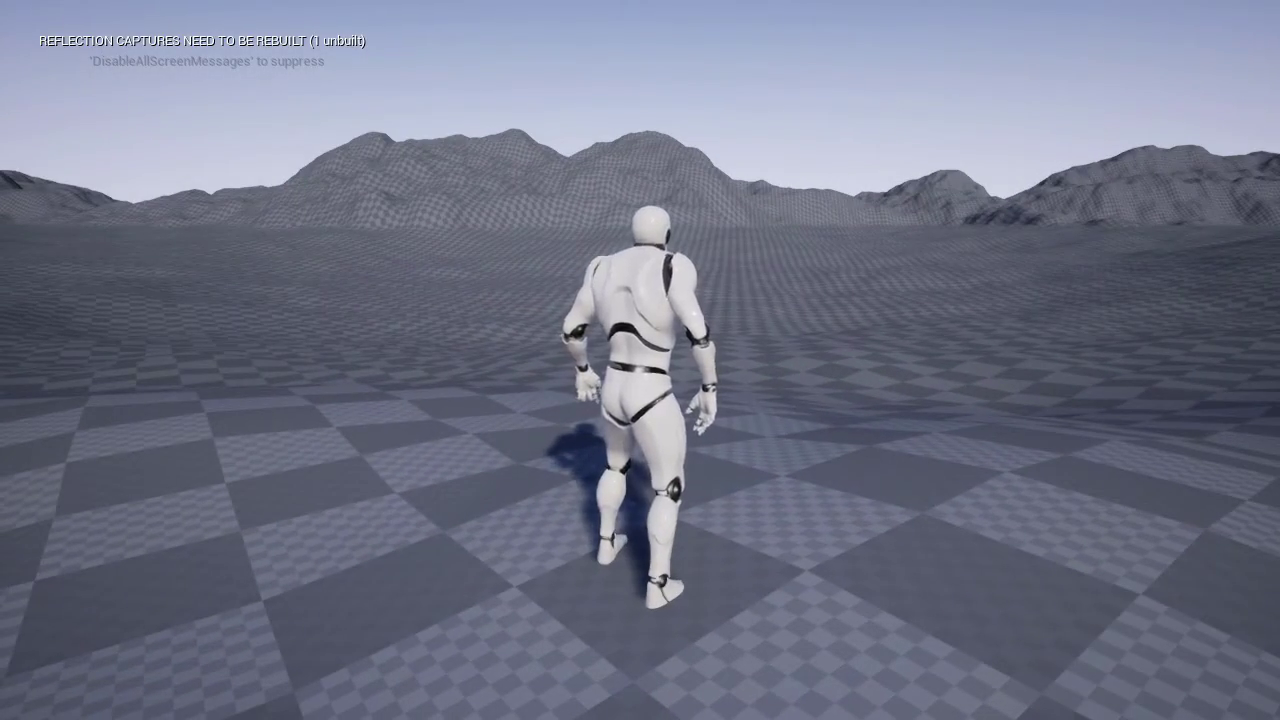
key(Escape)
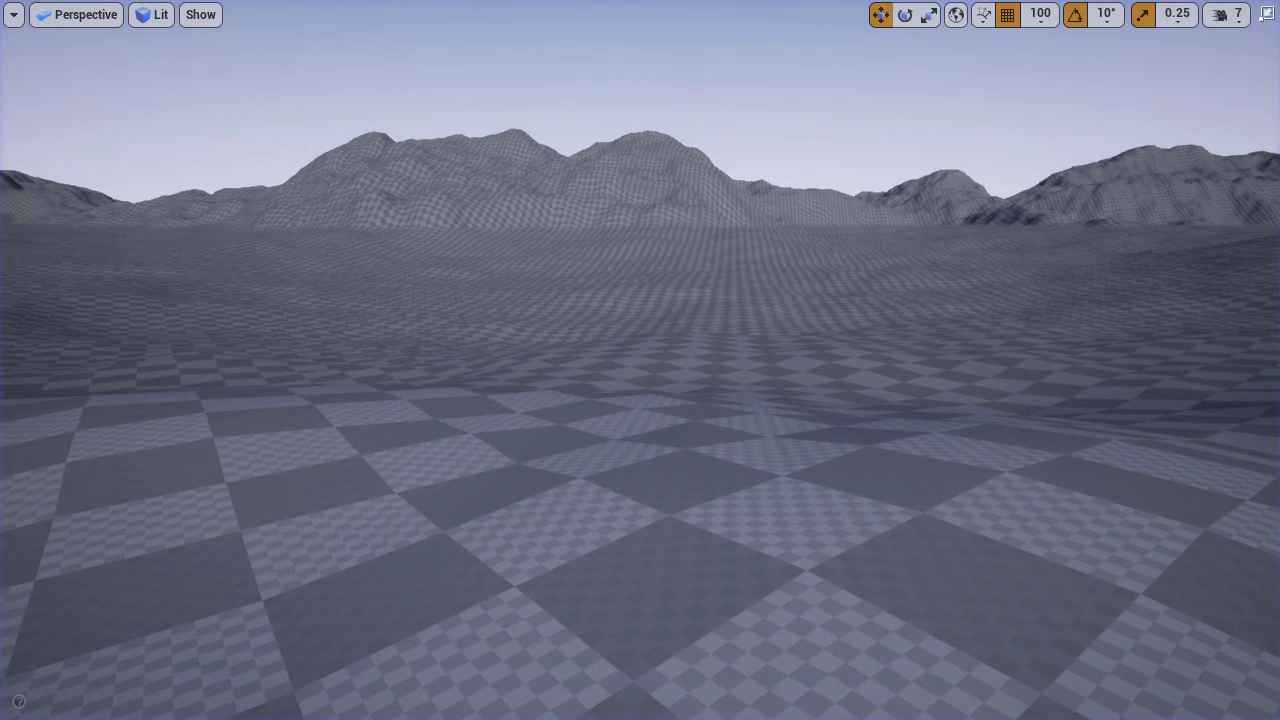
mouse_move(645, 483)
mouse_down()
mouse_move(630, 443)
mouse_move(645, 483)
mouse_up()
key(g)
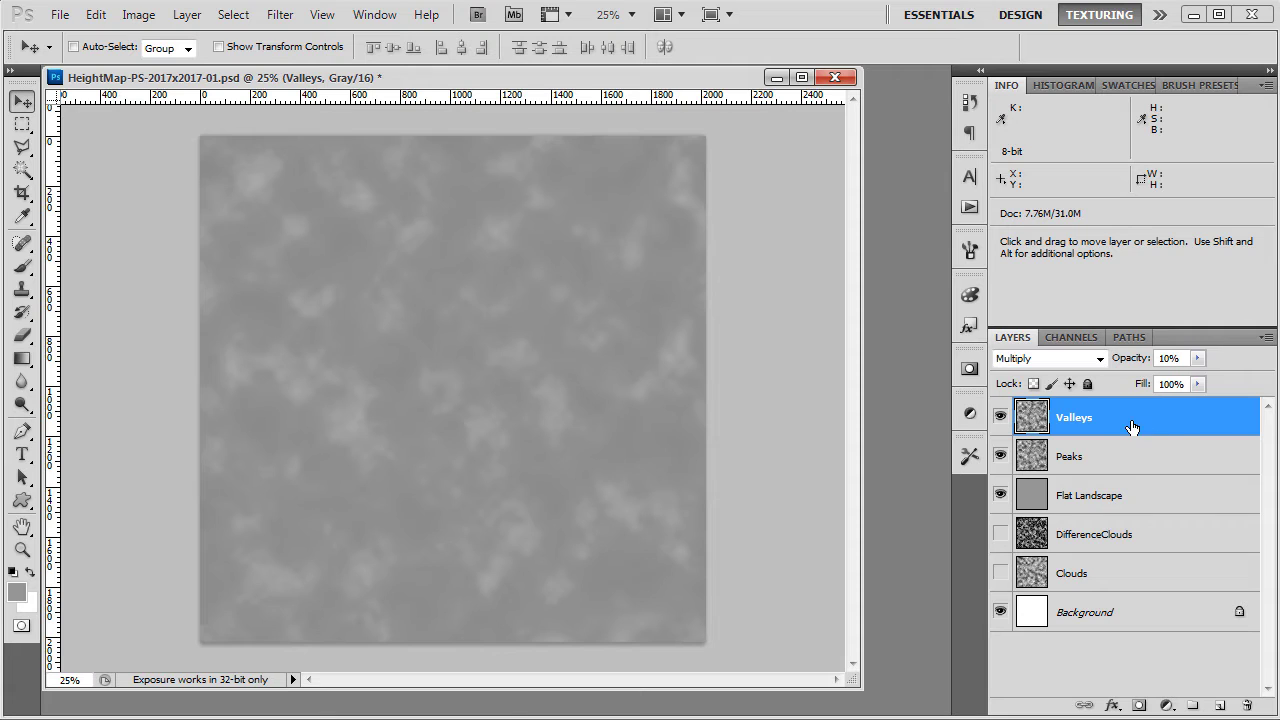
Switch to Photoshop and try the Color Dodge and Vivid Light blending modes on the Valleys layer.
click(1068, 361)
click(1071, 363)
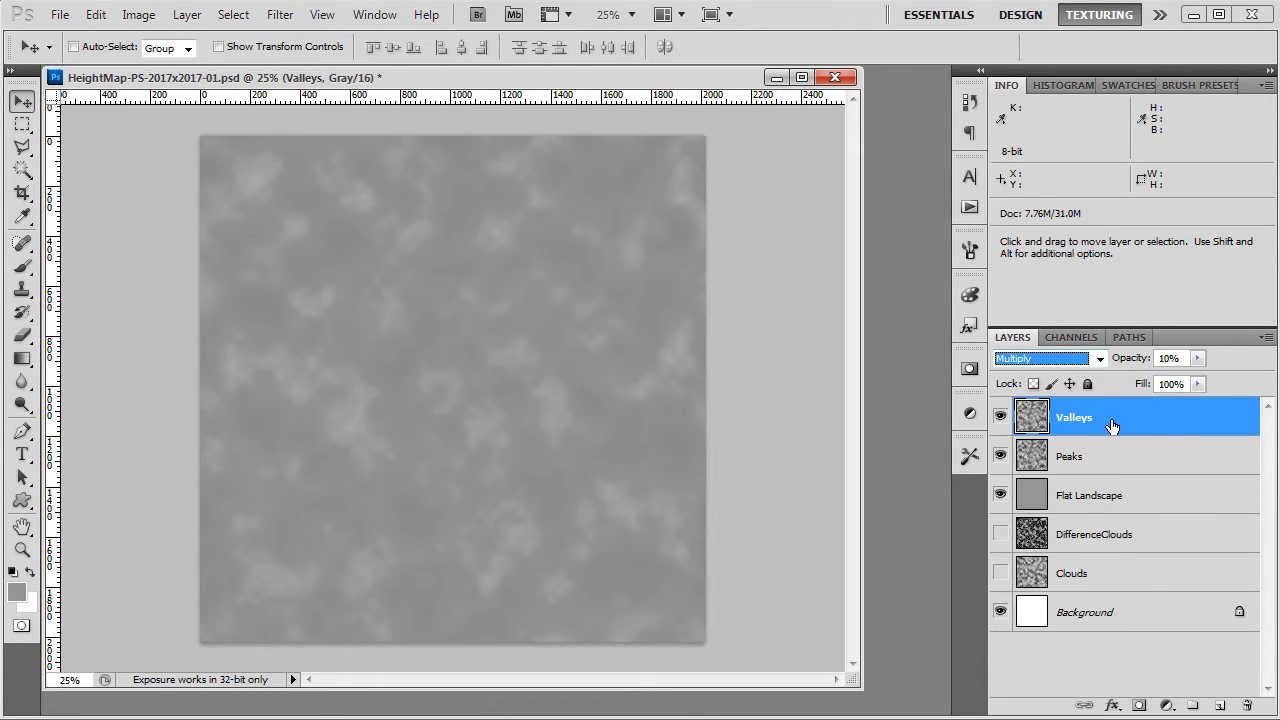
key(shift)
click(1094, 452)
click(1095, 428)
click(1045, 358)
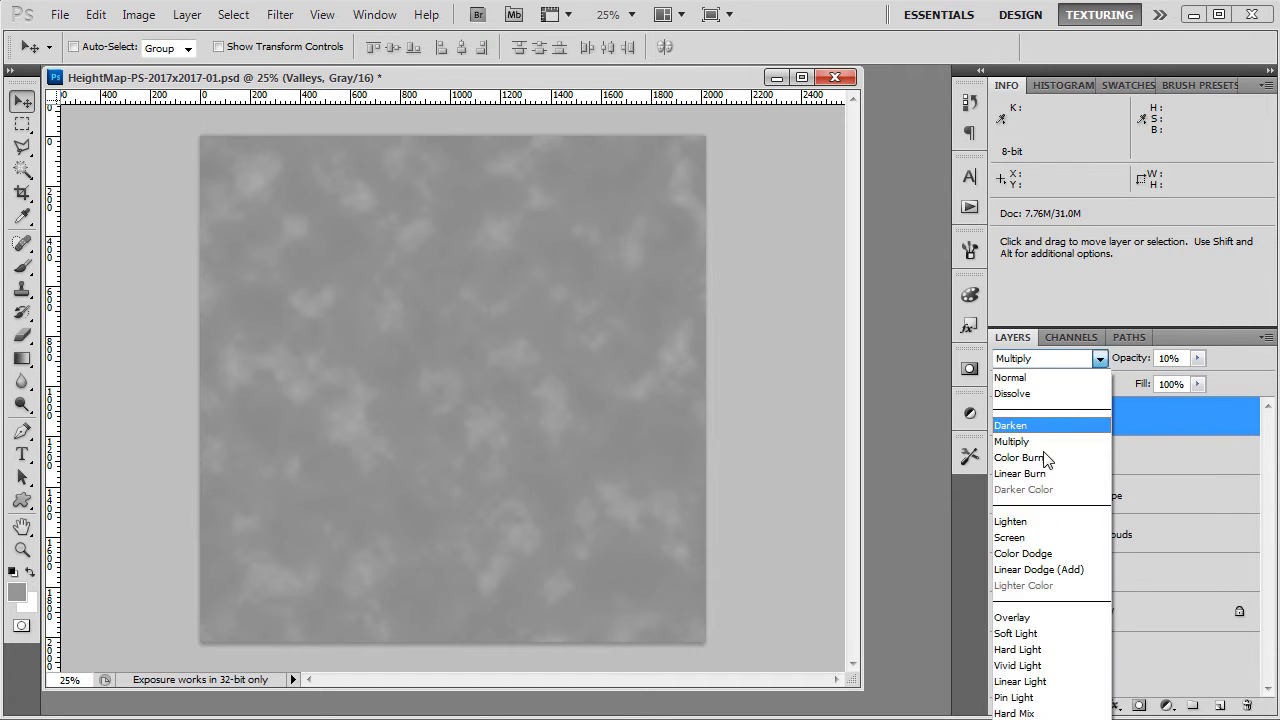
click(1040, 553)
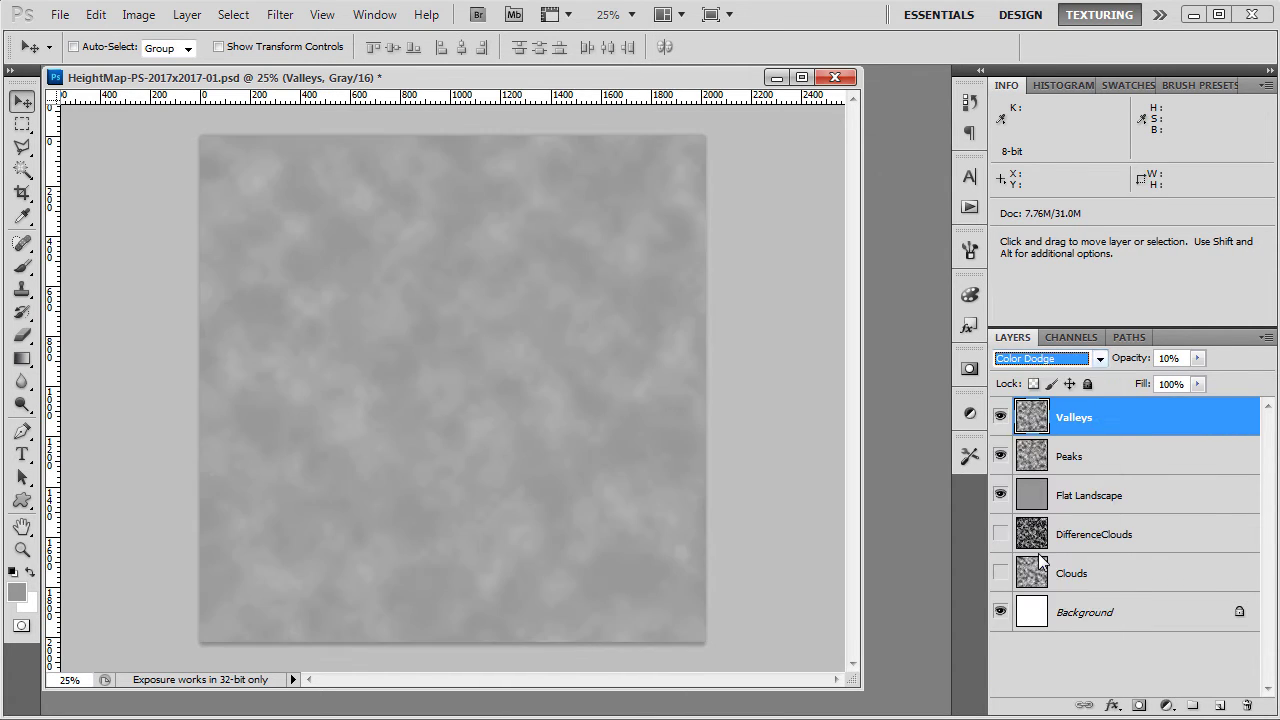
click(1065, 360)
click(1040, 672)
click(725, 411)
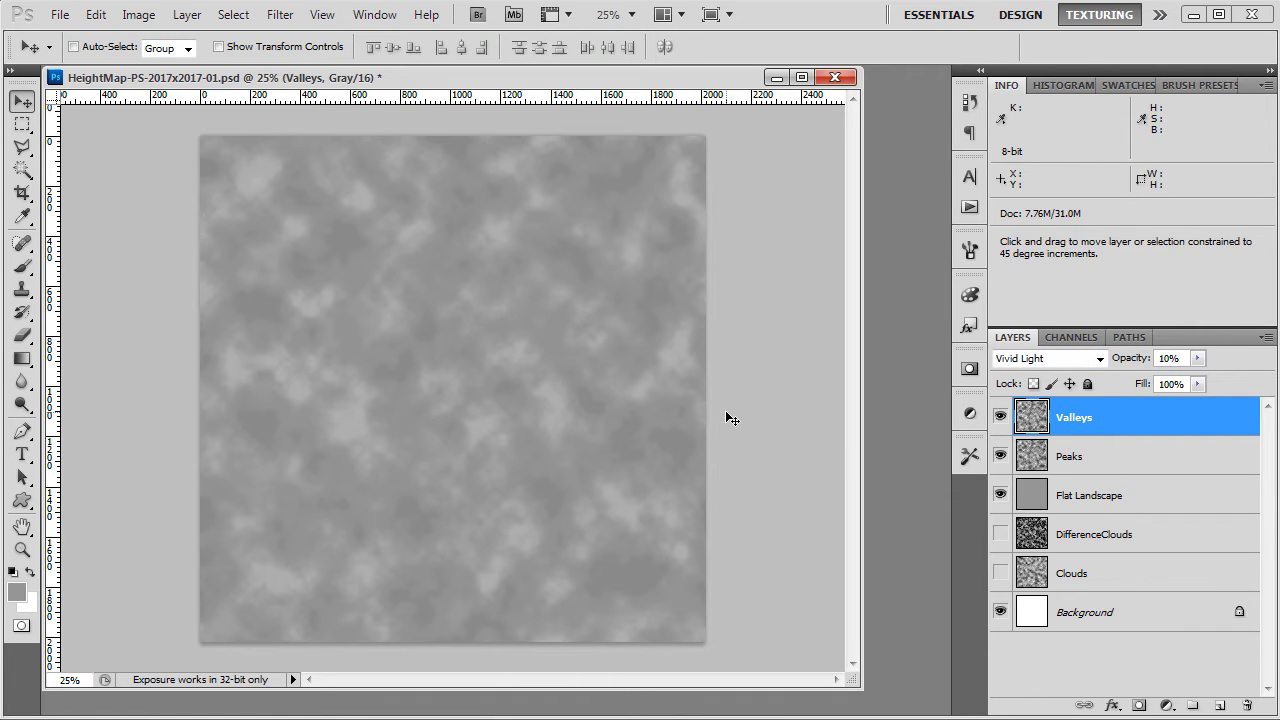
Cycle the Valleys layer's blending mode on to Difference and raise the layer's opacity.
key(shift+plus)
key(shift+plus)
key(shift+plus)
key(shift+plus)
key(shift+plus)
key(shift+plus)
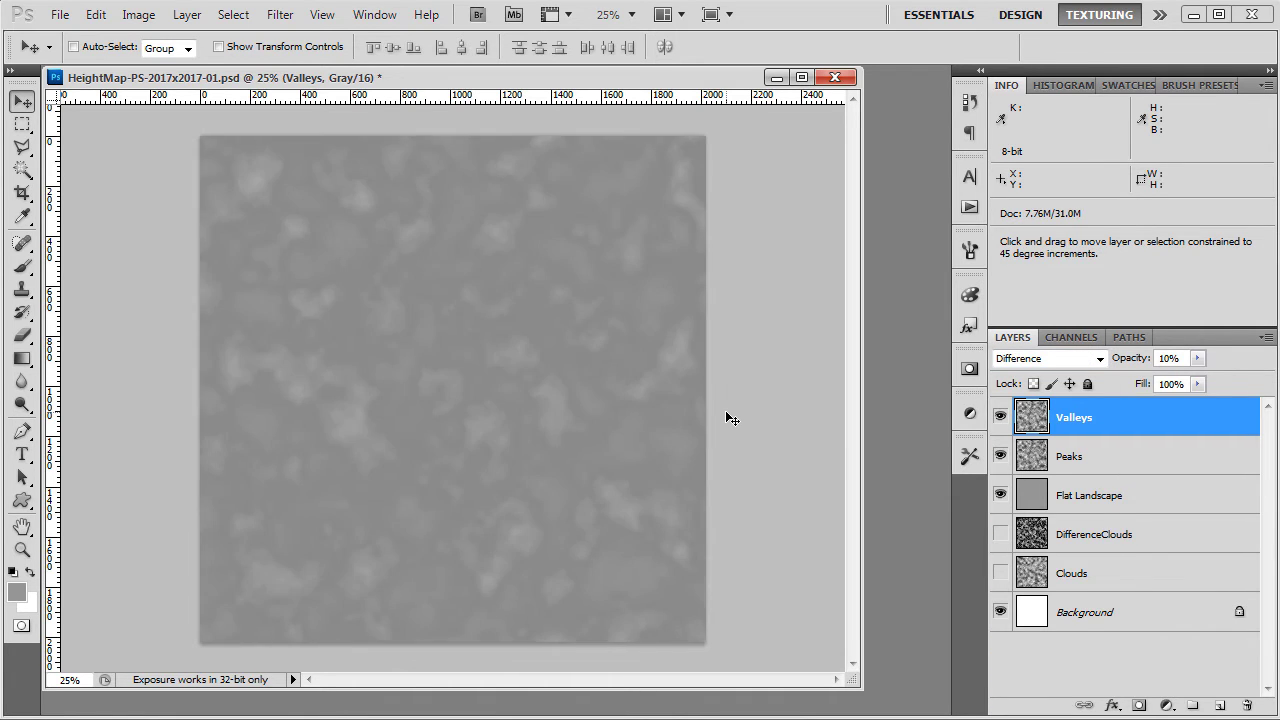
key(shift+plus)
drag(1197, 358, 1172, 381)
Raise the Peaks layer's opacity to about 37% and reselect the Valleys layer.
click(1146, 449)
click(1197, 358)
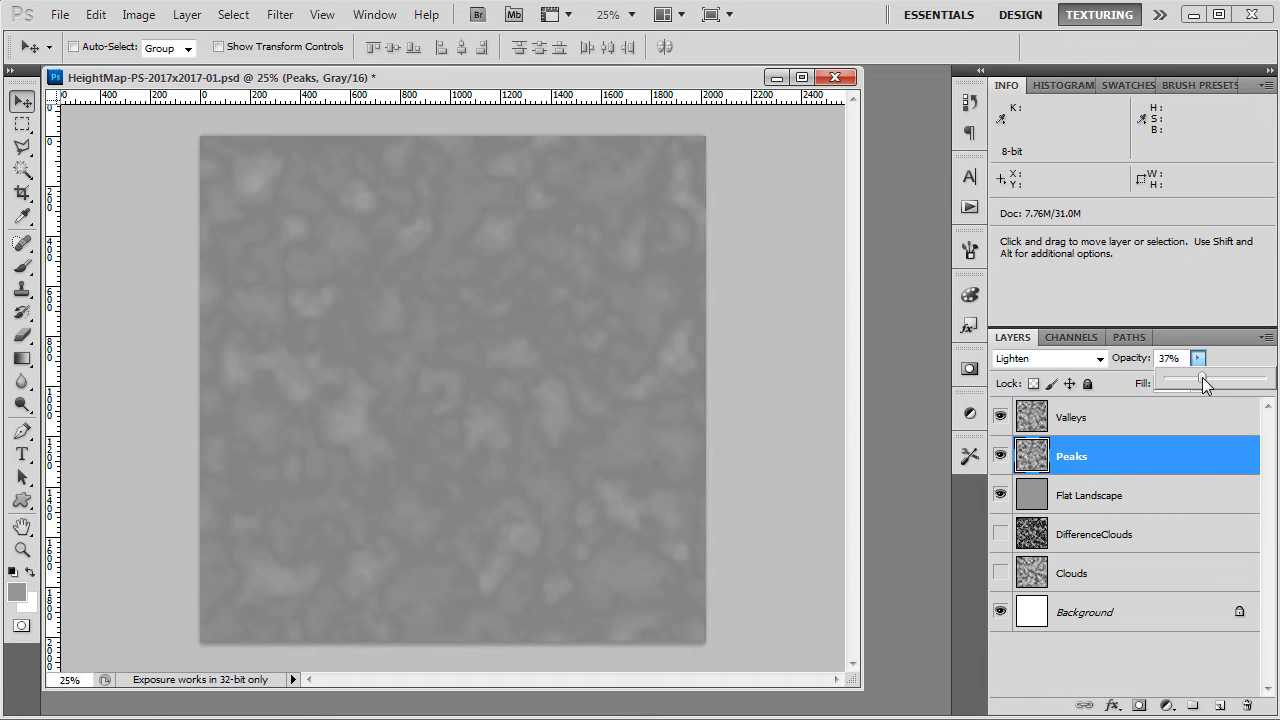
click(1171, 417)
Save the heightmap as a non-interlaced PNG copy, overwriting the existing Heightmap-Pho... file in the Textures folder.
key(ctrl+shift+s)
click(855, 441)
click(760, 545)
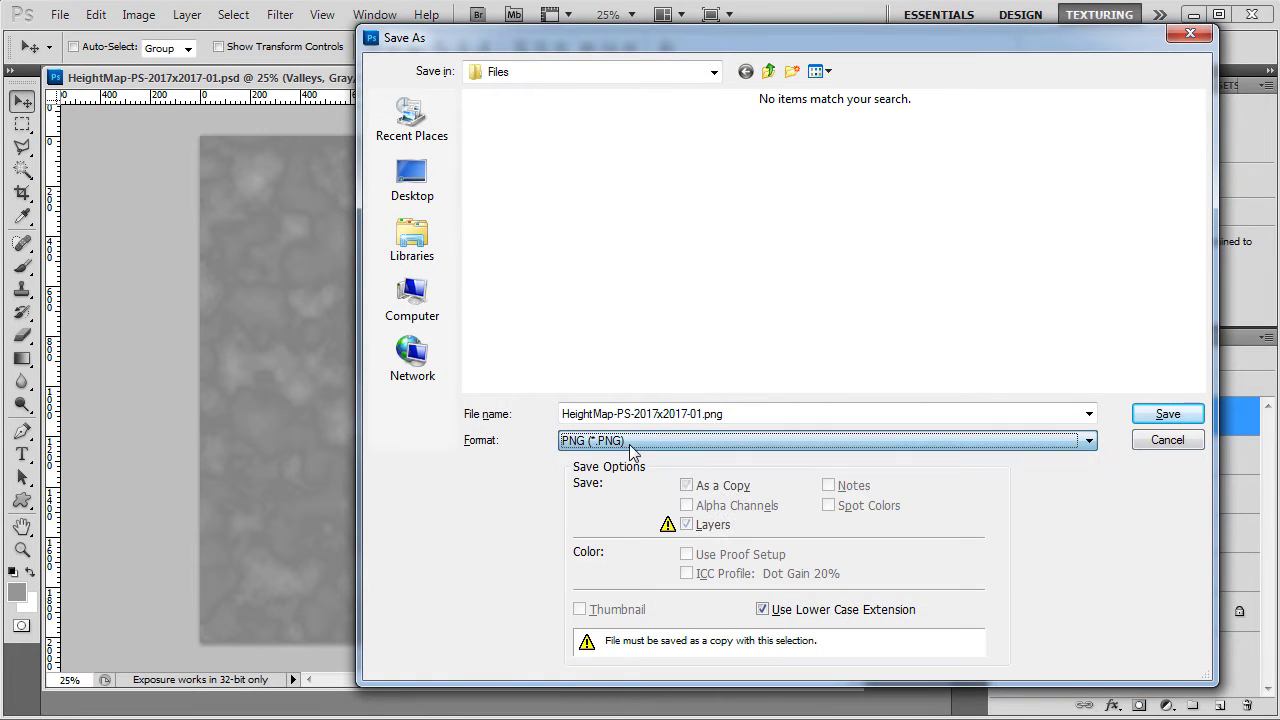
click(559, 168)
key(BackSpace)
double_click(735, 163)
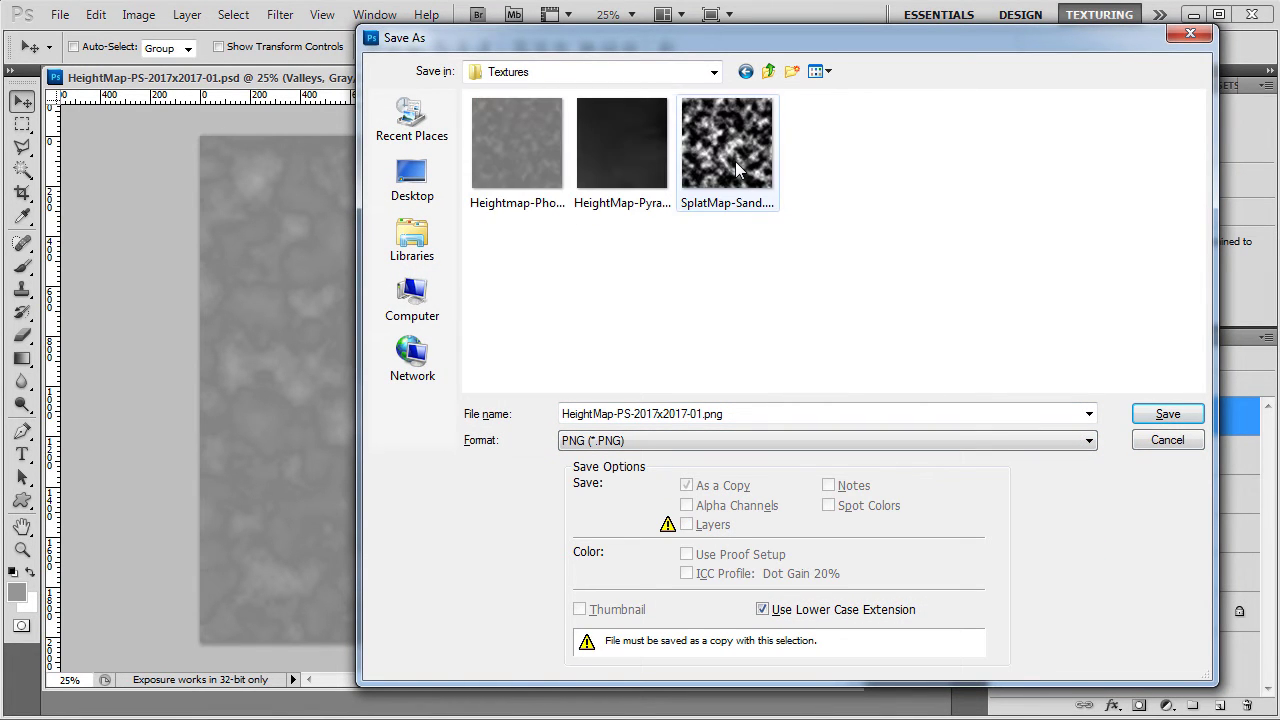
double_click(501, 141)
click(597, 292)
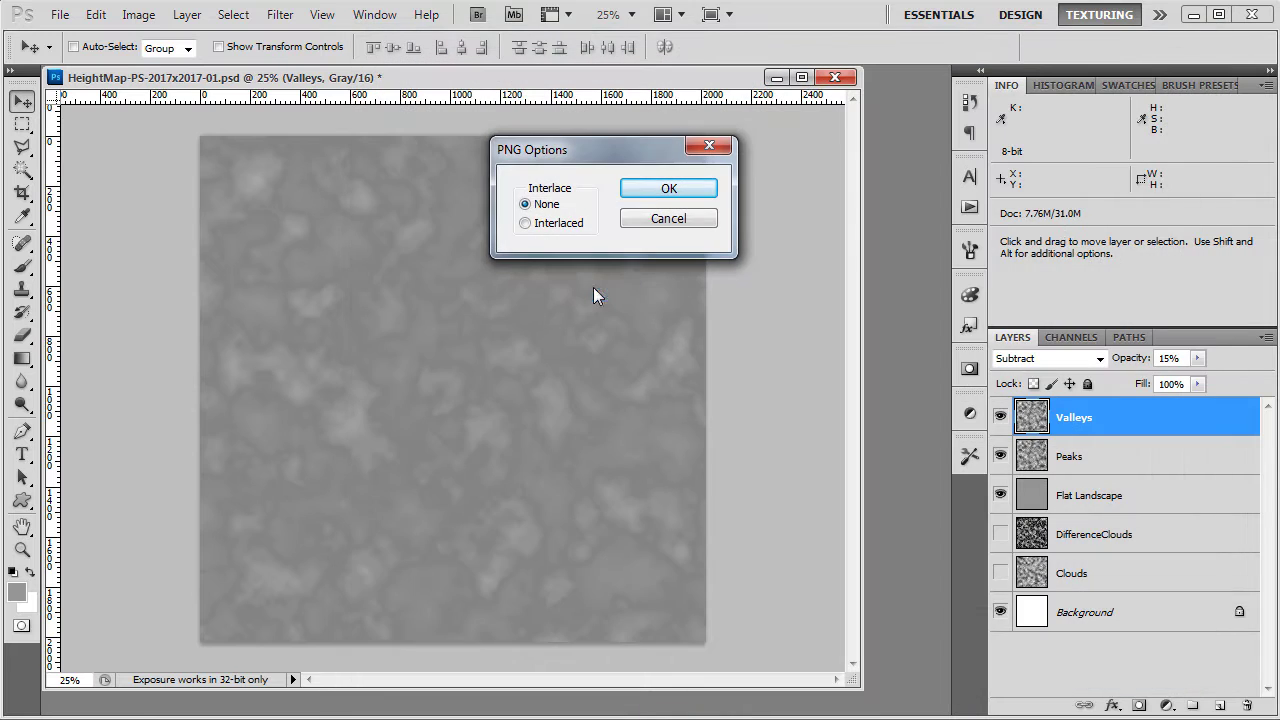
click(653, 186)
Switch to Unreal and reimport the updated heightmap file into the landscape's Heightmap layer.
key(alt+Tab)
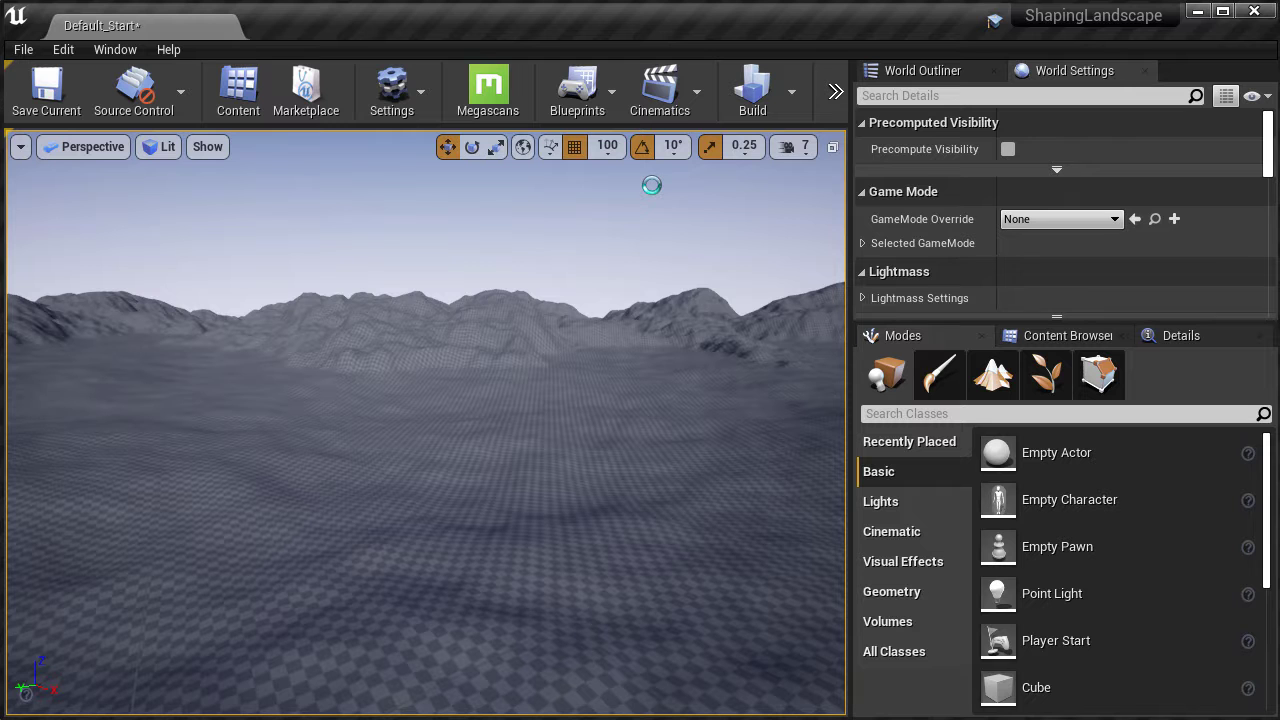
click(1010, 381)
scroll(983, 525, down, 5)
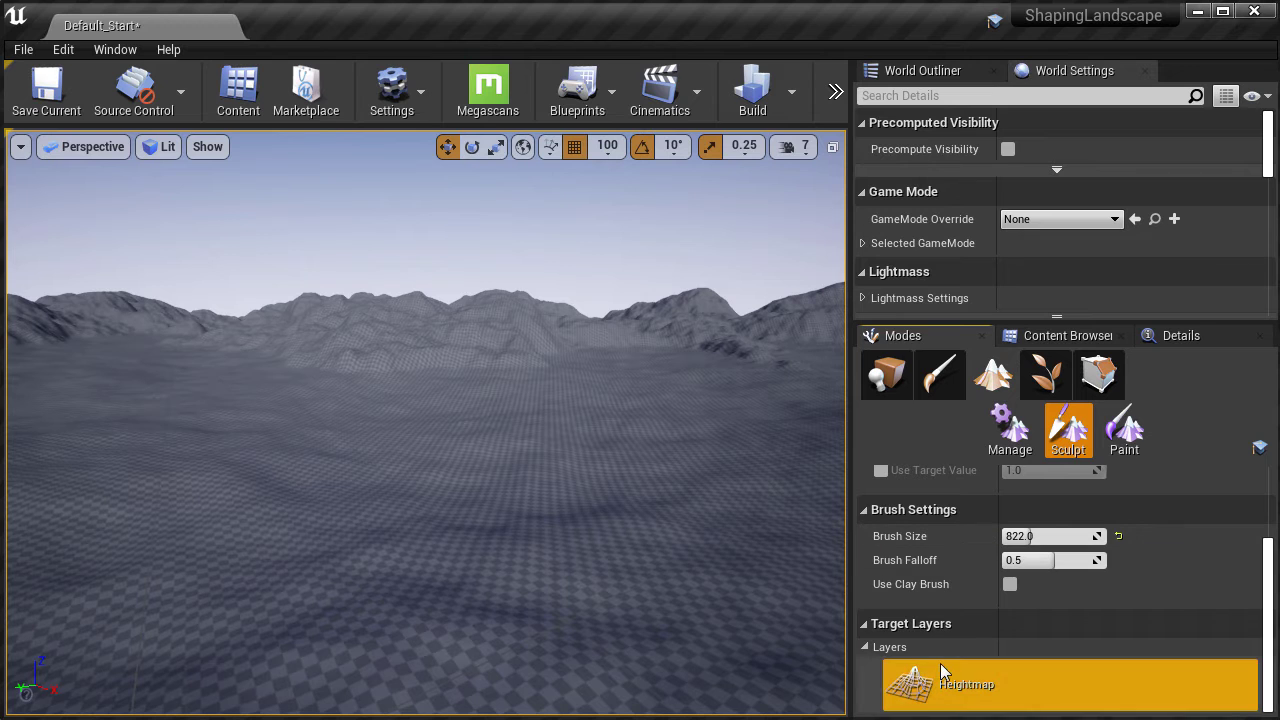
right_click(941, 671)
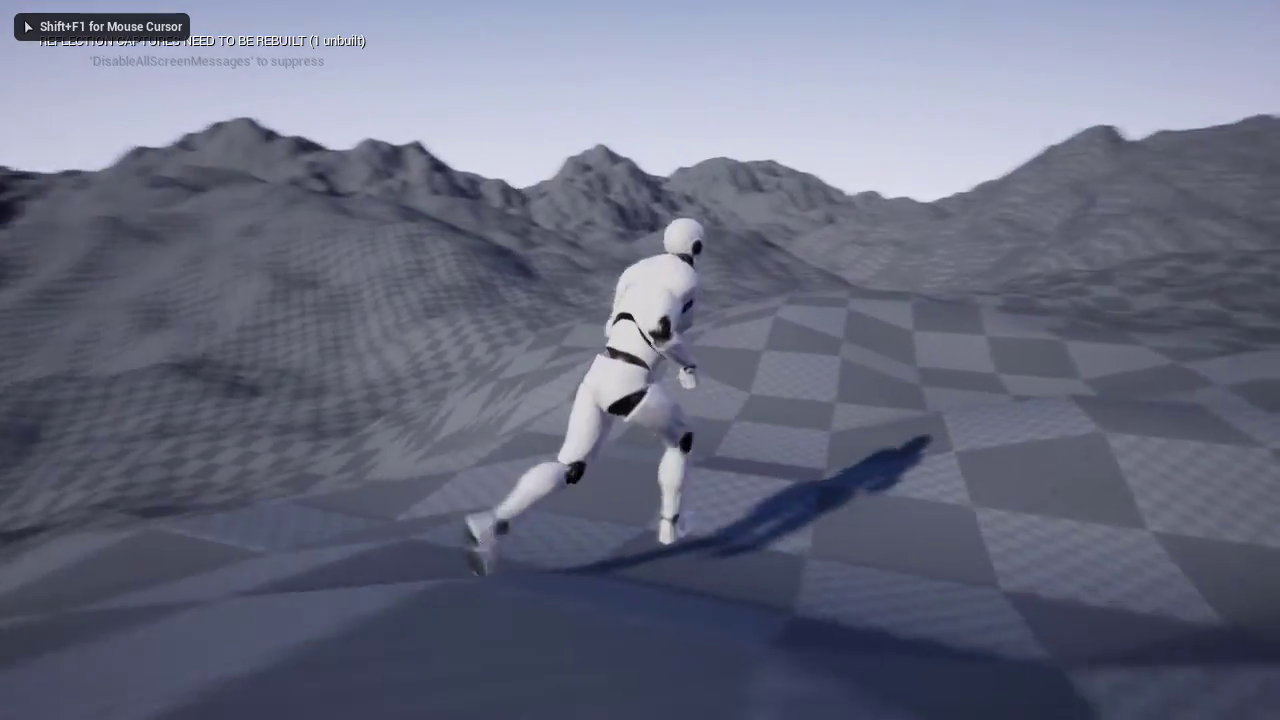
Play-test the reimported terrain by running the character across the hills, end the session, and look over the landscape.
key(w)
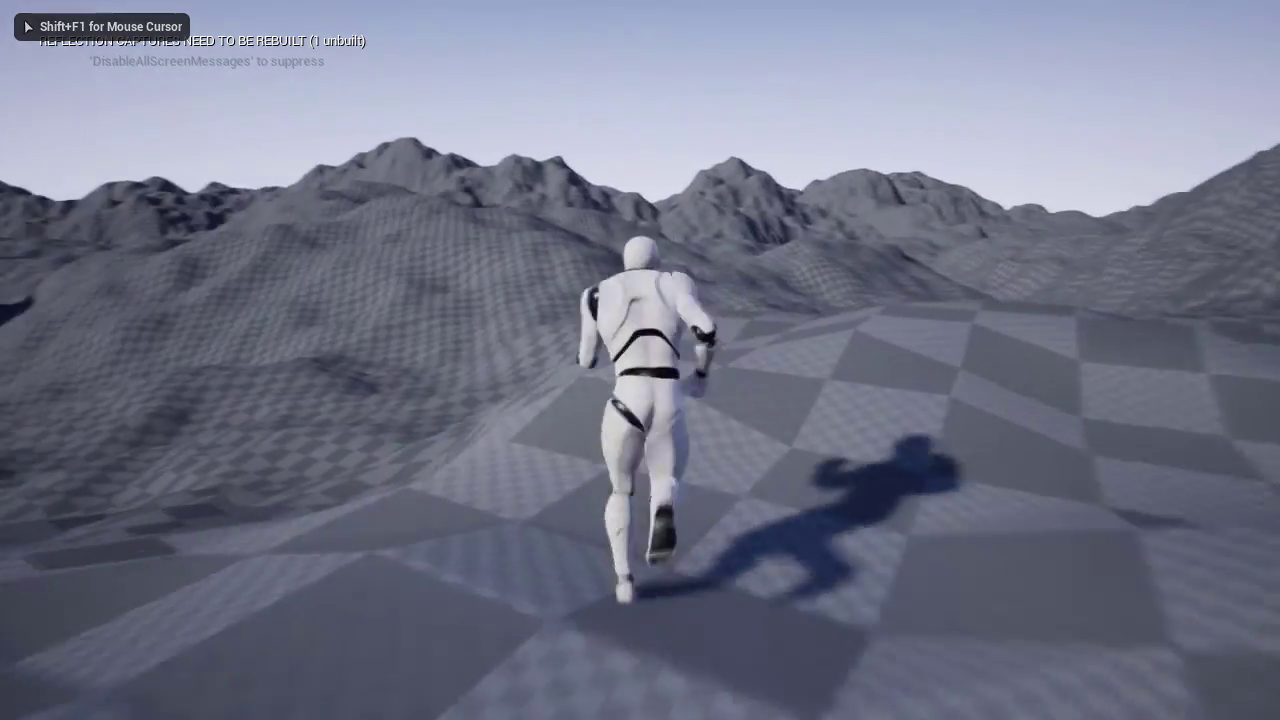
key(d)
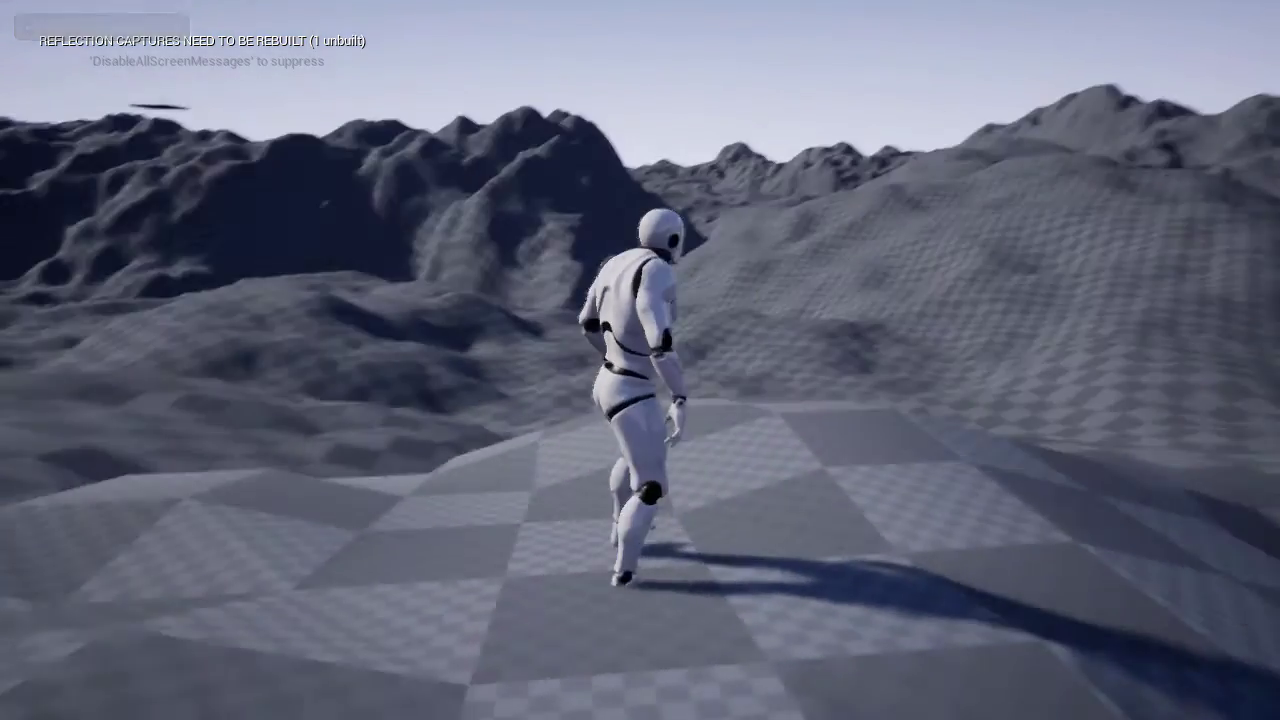
key(w)
key(w)
key(Escape)
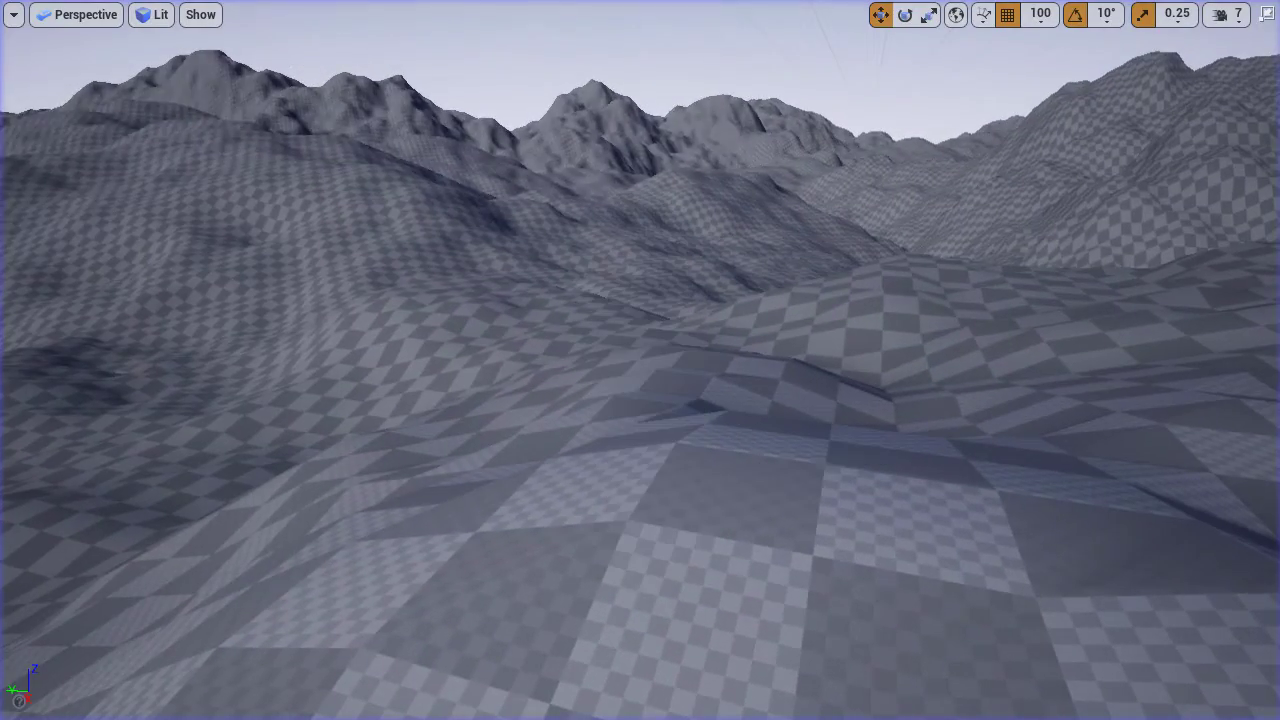
key(w)
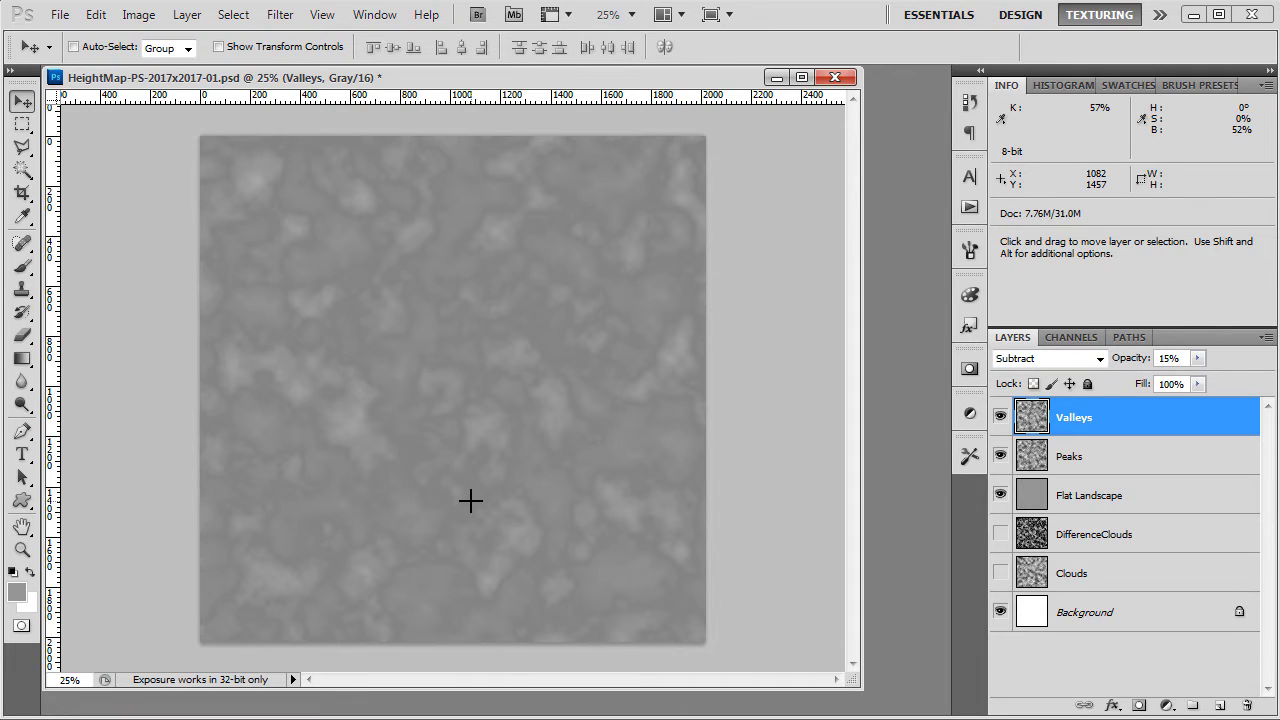
In Photoshop, copy the merged content of the whole canvas and paste it as a new layer above Valleys.
key(ctrl+a)
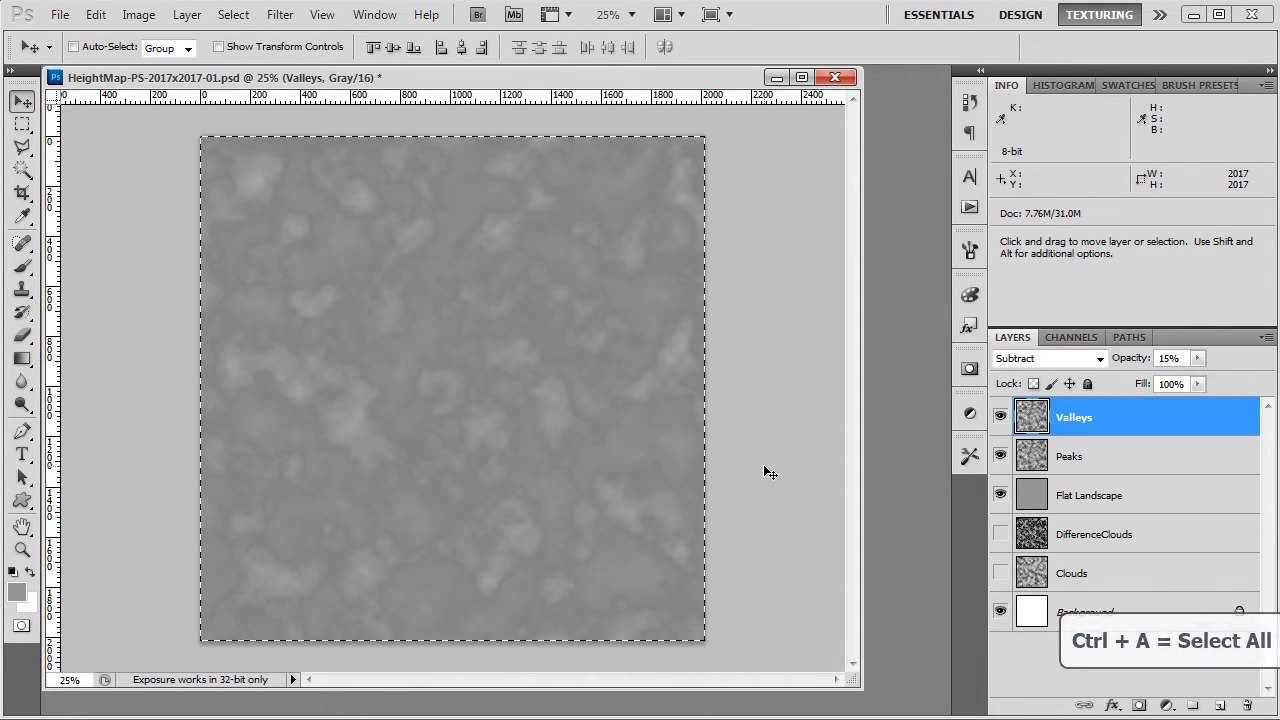
key(ctrl+shift+c)
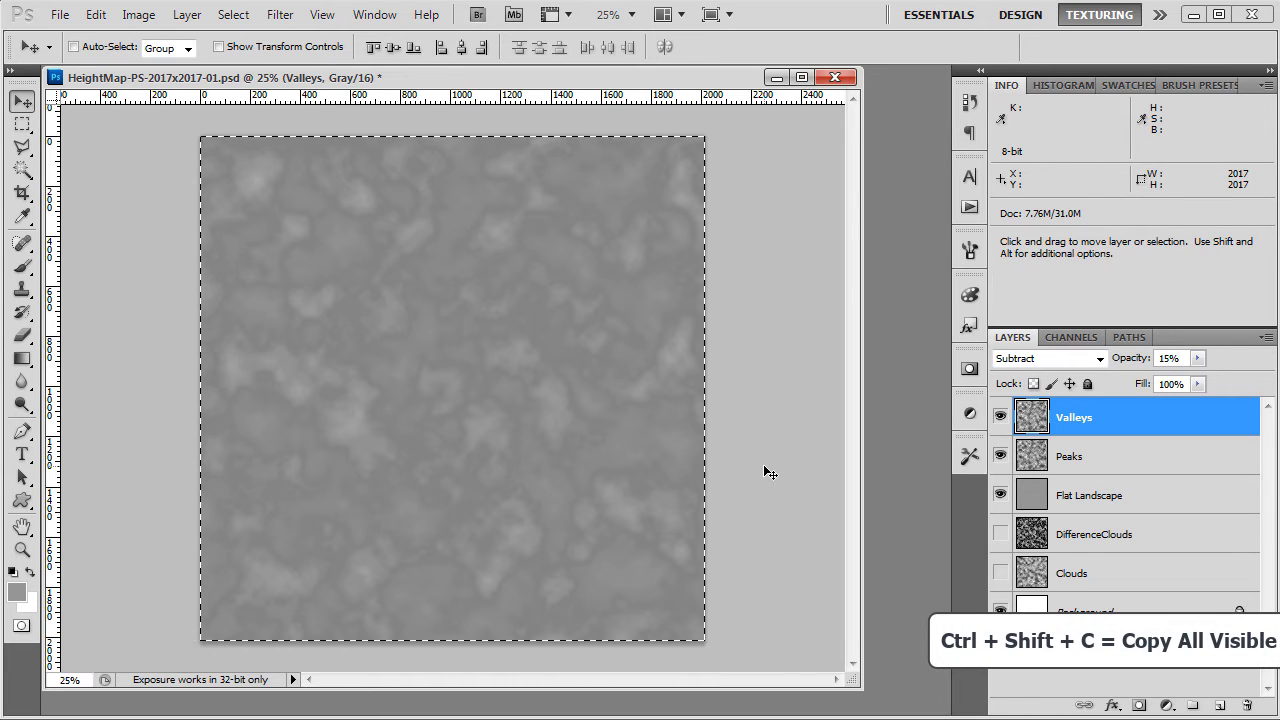
key(ctrl+v)
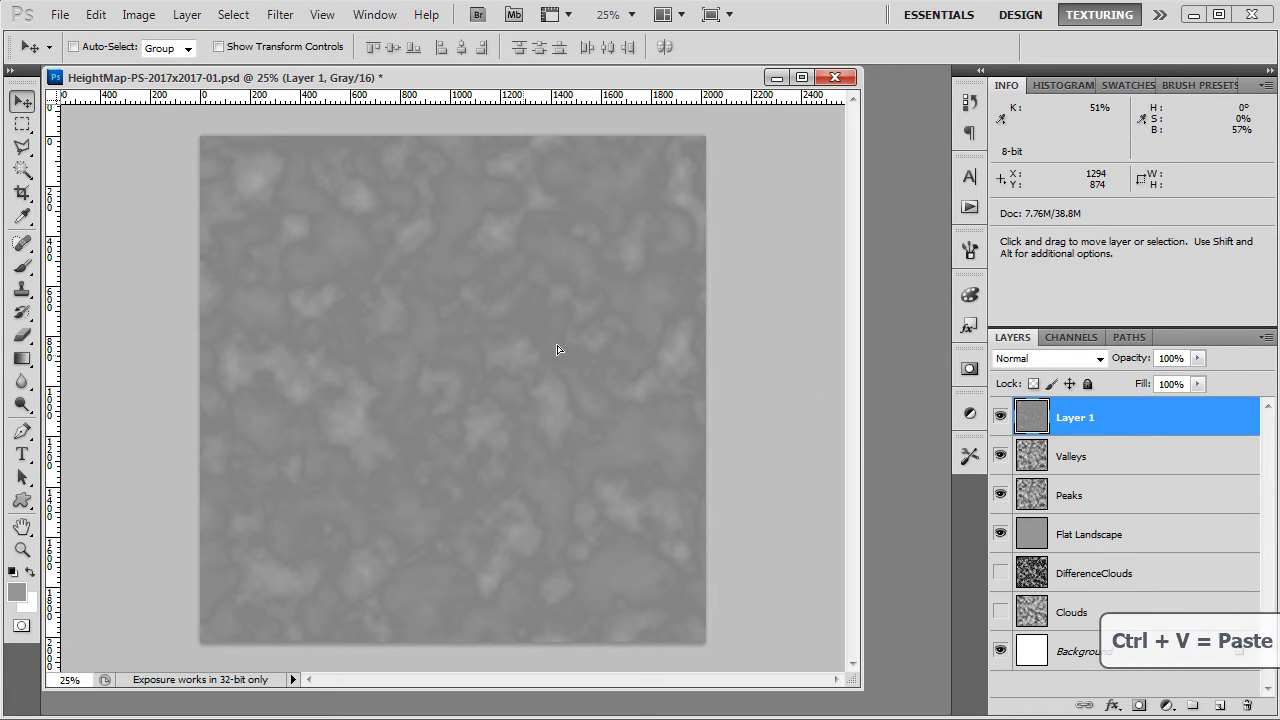
drag(583, 342, 590, 397)
key(ctrl+z)
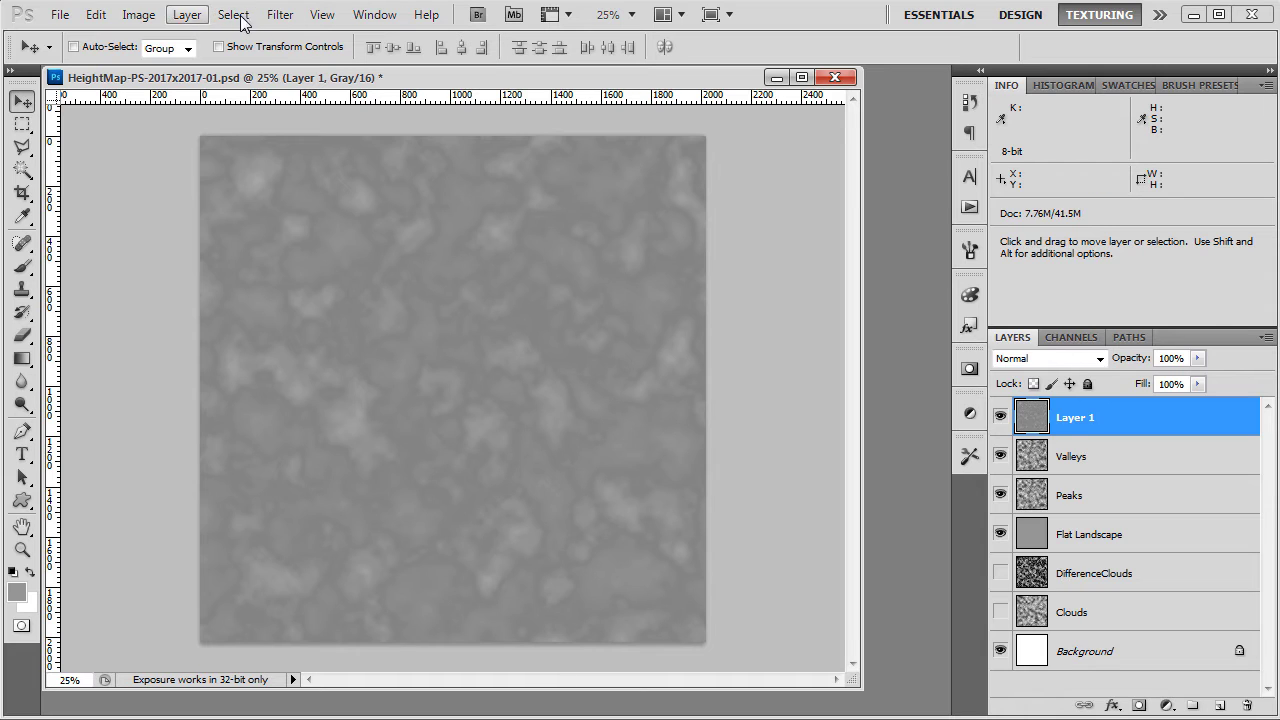
Apply a Gaussian Blur with a radius of 1 pixel to the merged copy layer.
click(280, 15)
mouse_move(308, 196)
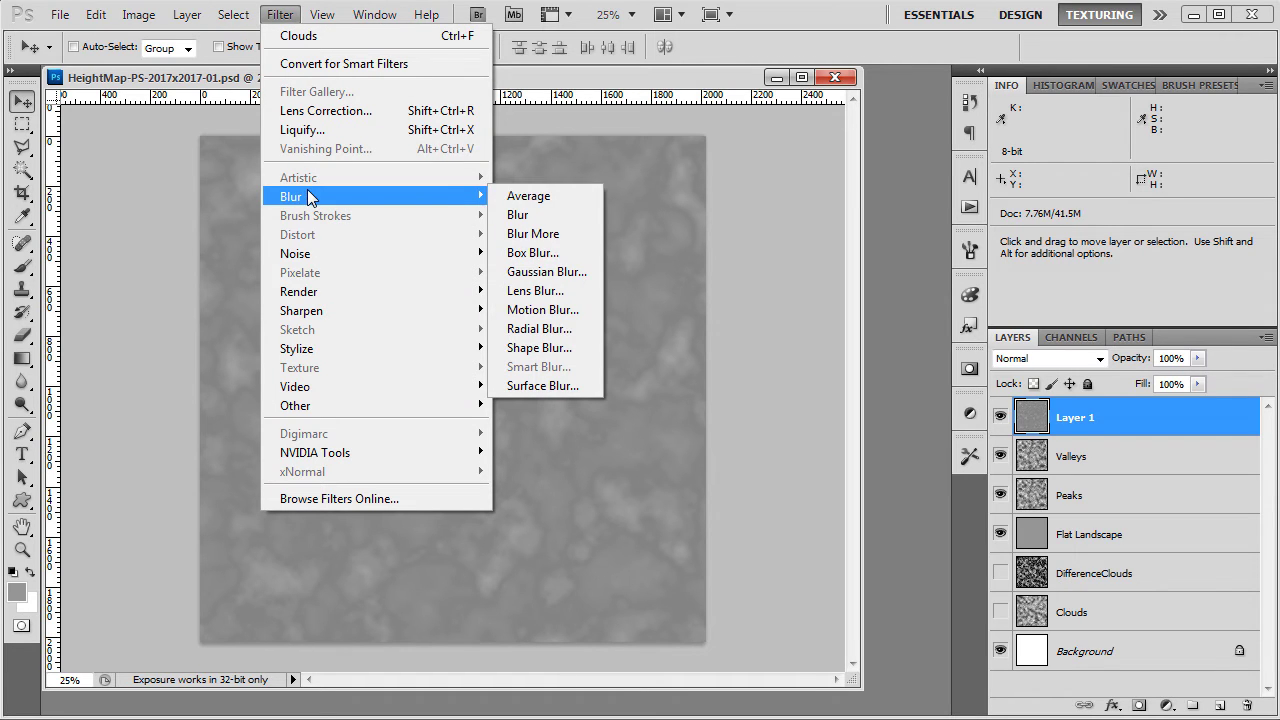
click(548, 272)
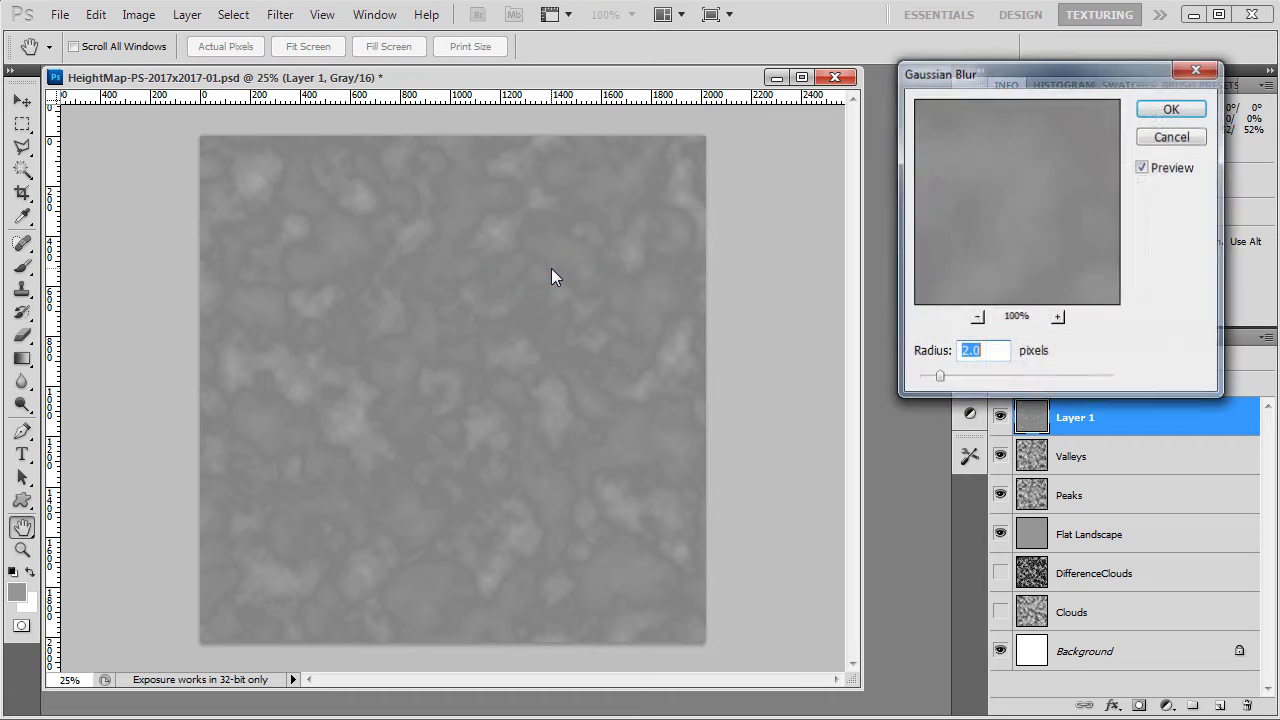
drag(965, 90, 791, 207)
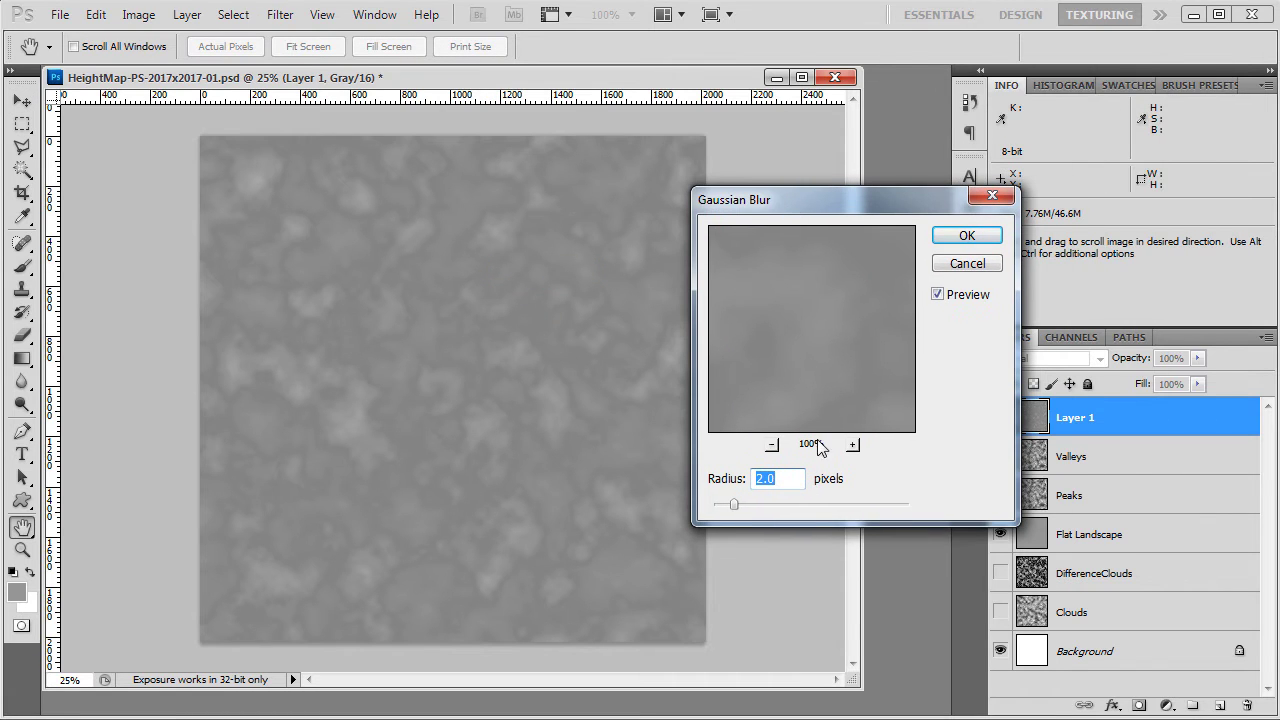
drag(779, 478, 689, 476)
text(1)
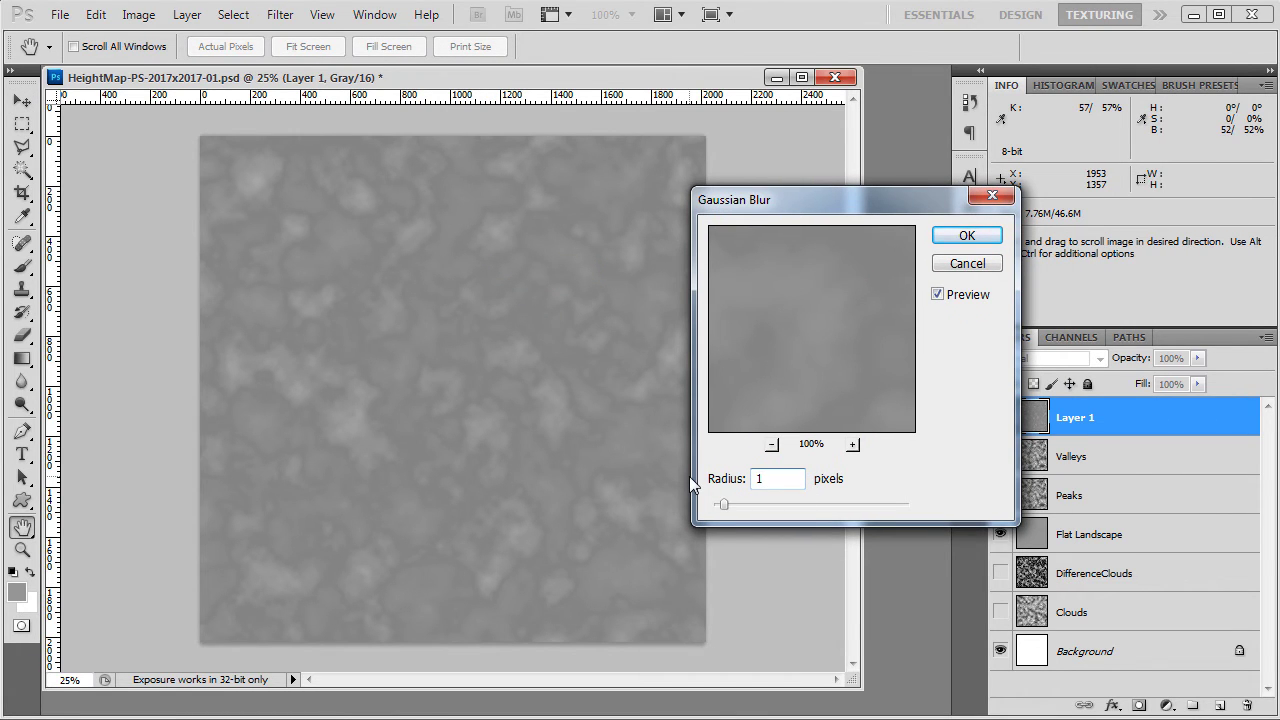
key(Return)
Save the blurred heightmap as a non-interlaced PNG over the existing Heightmap-Pho... file in the Textures folder.
key(ctrl+shift+s)
click(768, 71)
double_click(727, 152)
click(628, 439)
click(610, 509)
double_click(518, 175)
click(578, 290)
click(670, 190)
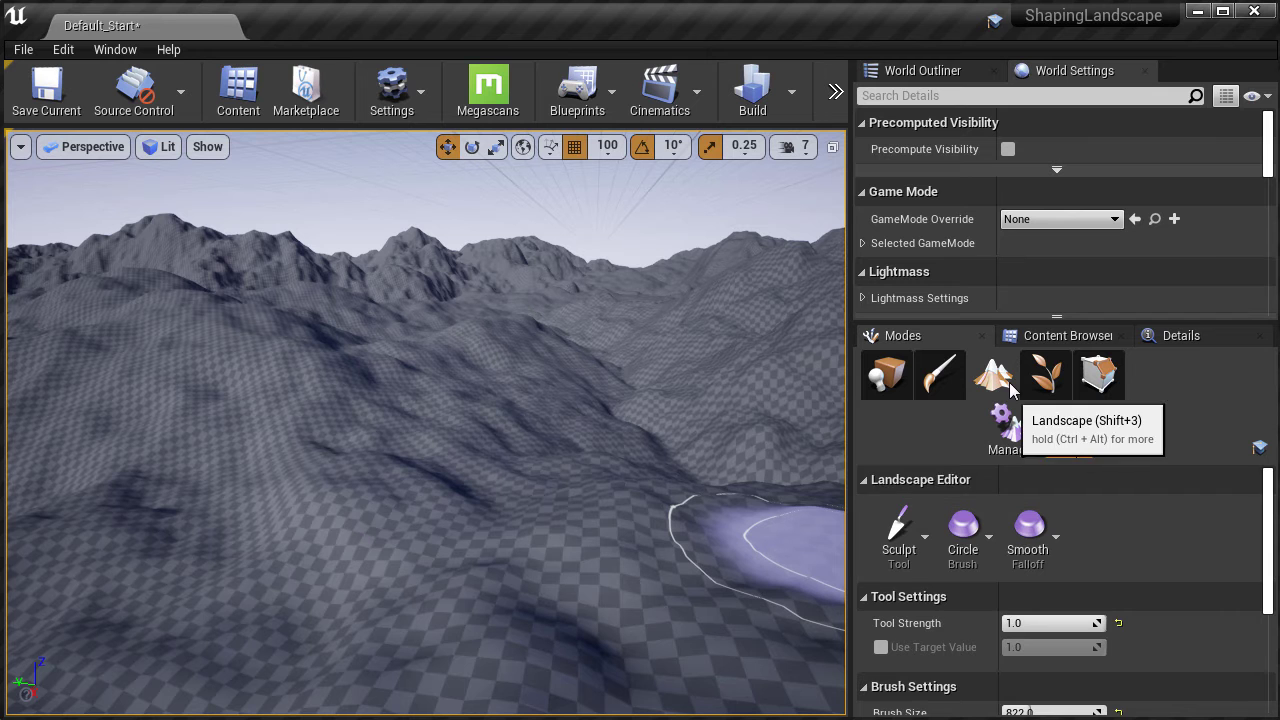
Reimport the blurred heightmap into the Unreal landscape and inspect the smoothed terrain in the full-screen viewport.
scroll(1071, 617, down, 3)
right_click(905, 684)
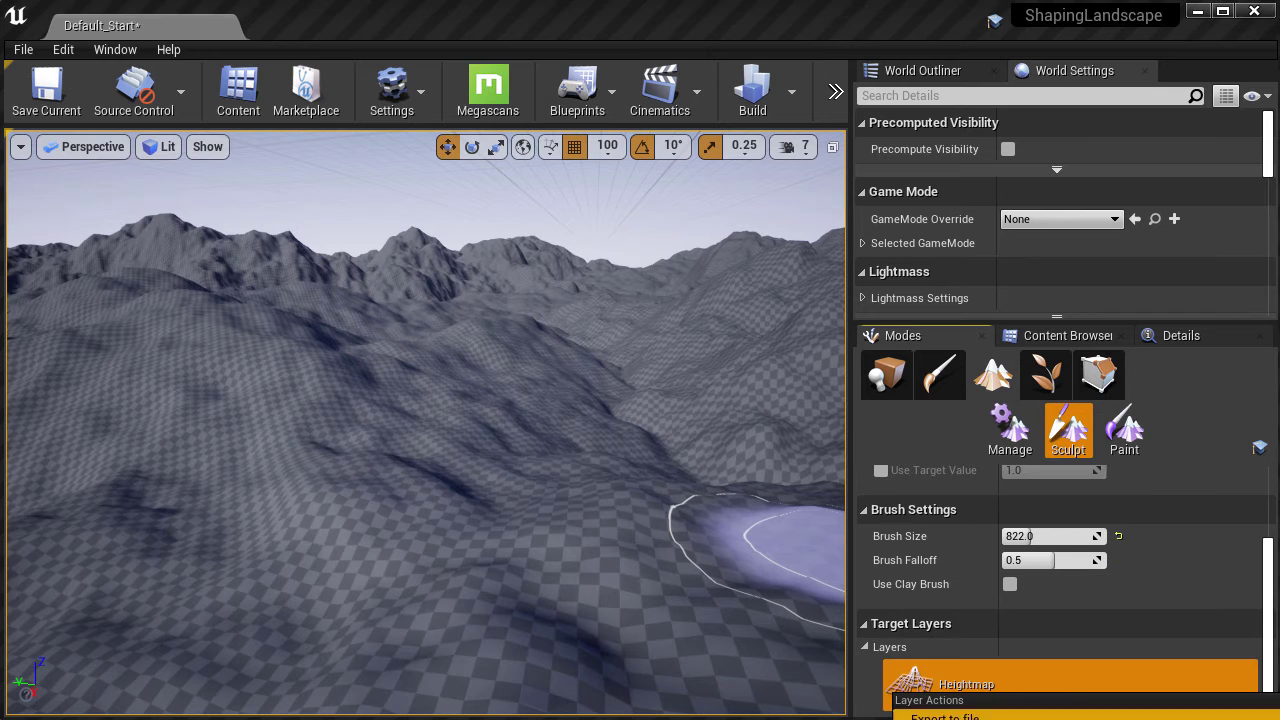
click(945, 717)
key(F11)
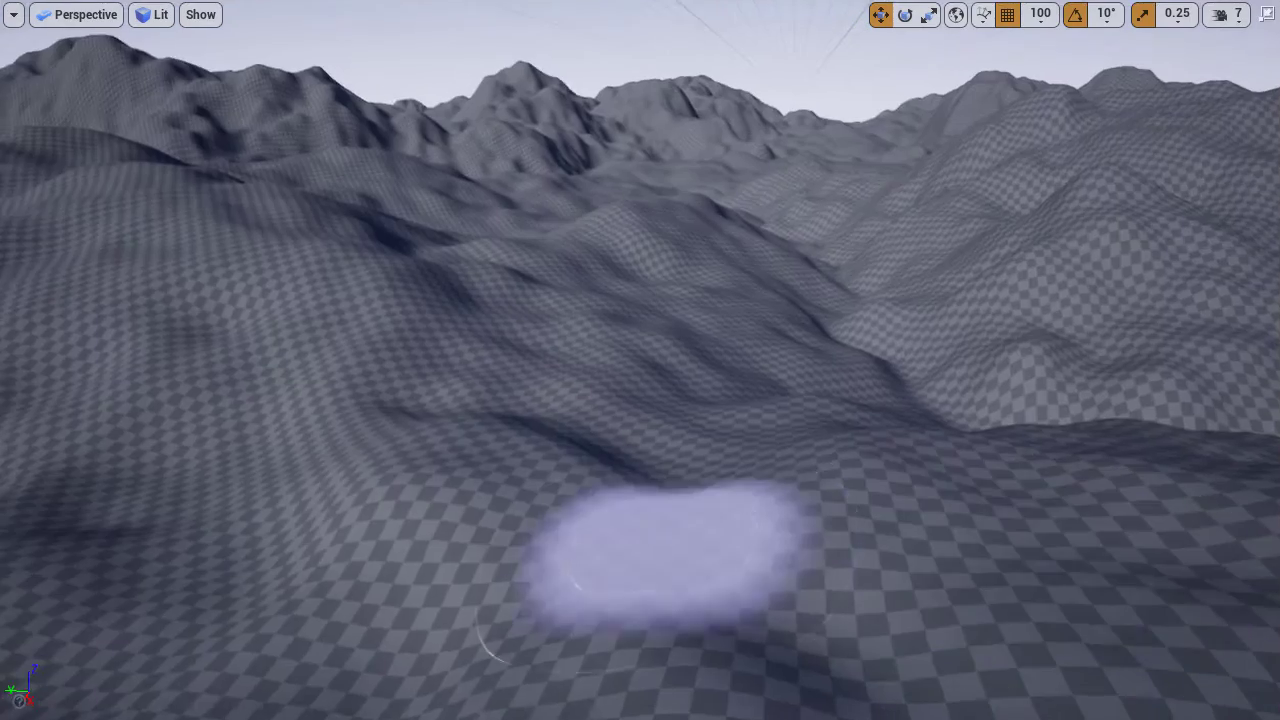
mouse_move(660, 540)
mouse_down()
mouse_move(760, 505)
mouse_move(706, 530)
mouse_move(400, 525)
mouse_move(656, 530)
mouse_up()
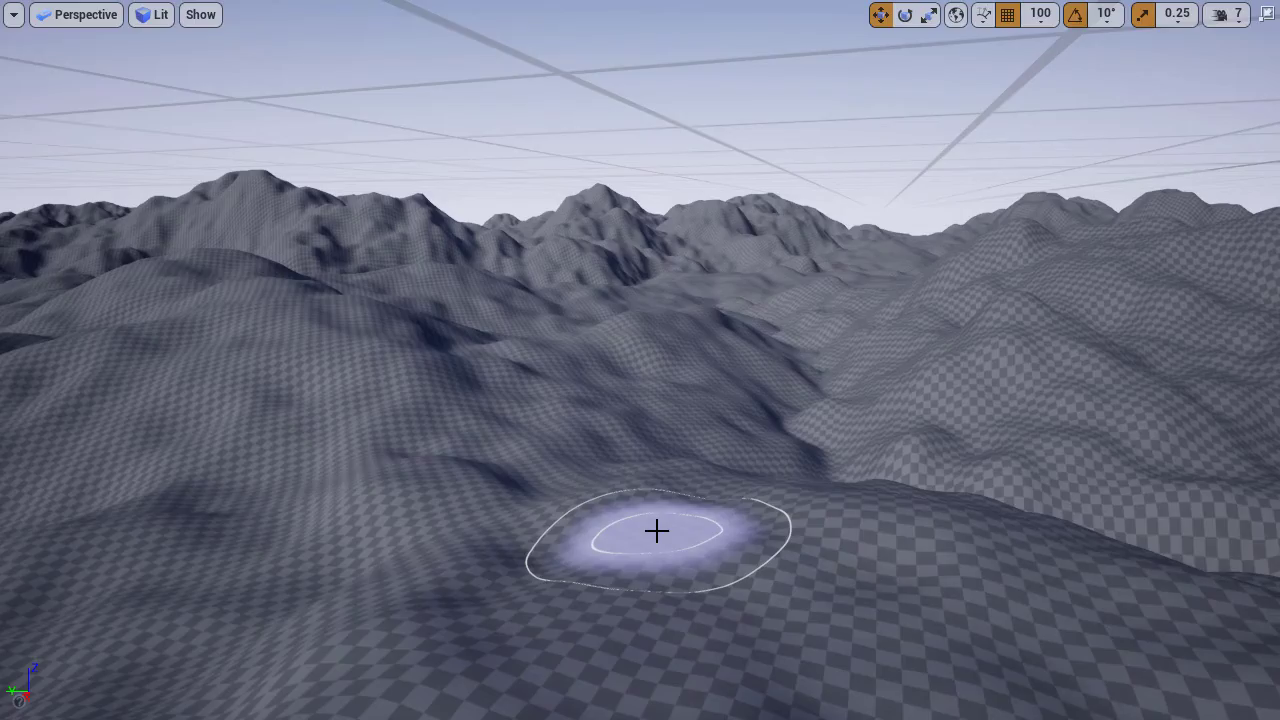
key(F11)
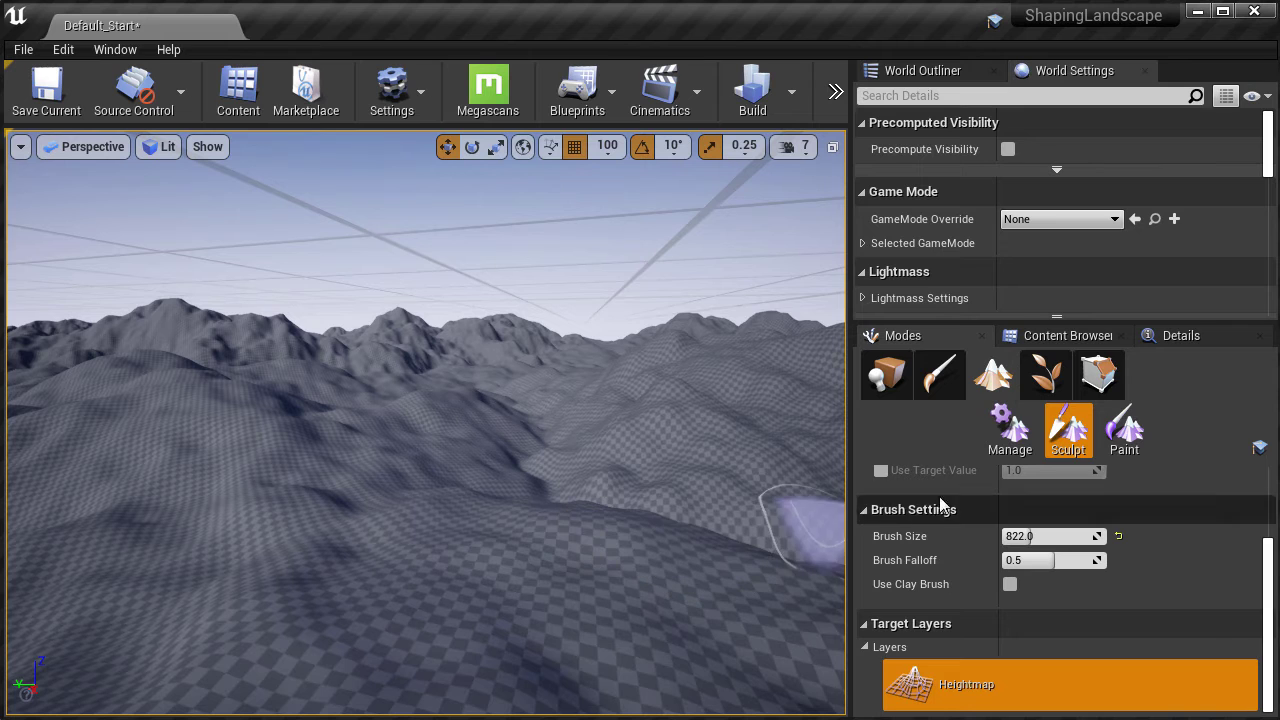
Choose the Noise sculpting tool and set its tool strength to 0.1 and its noise scale to about 64.88.
scroll(1090, 474, up, 2)
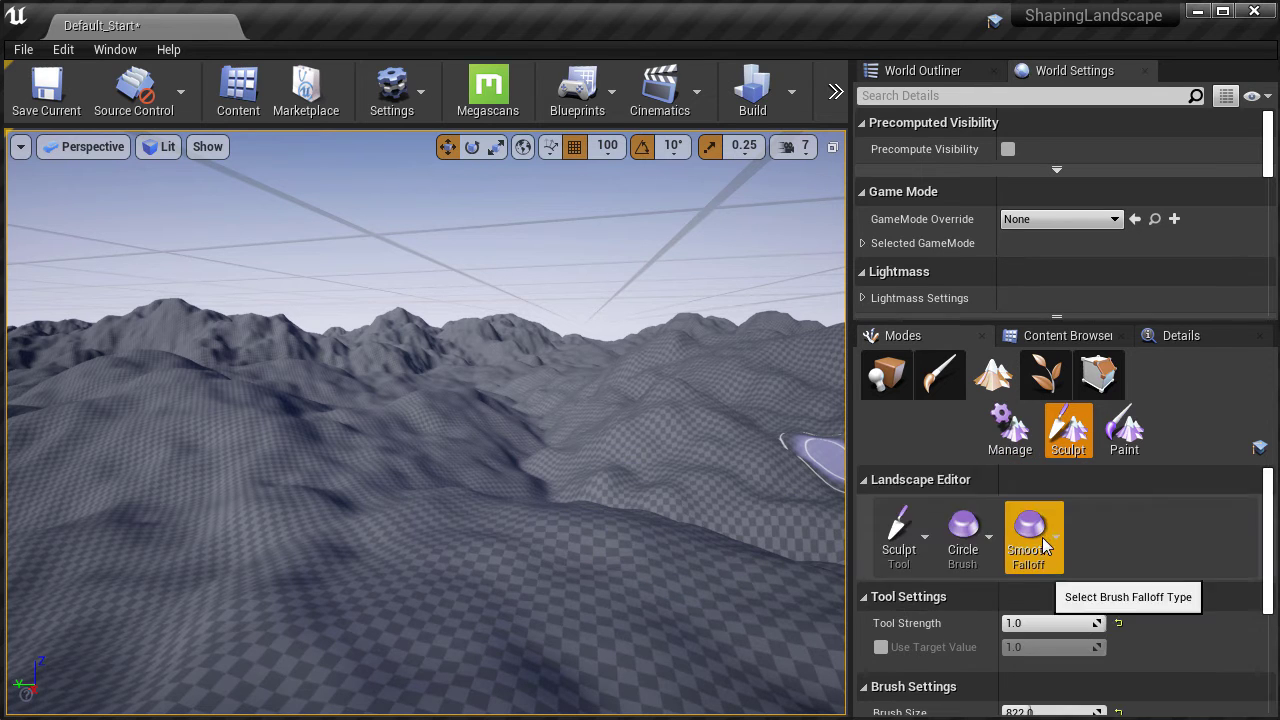
click(900, 540)
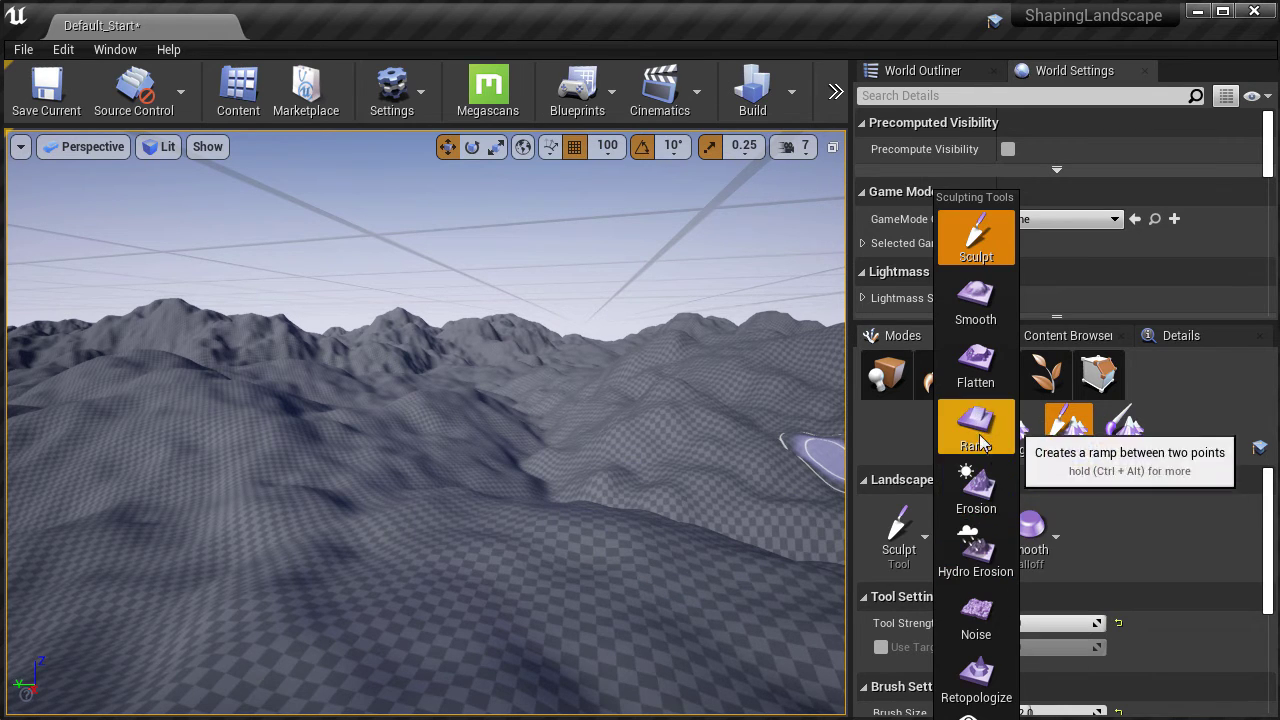
click(976, 612)
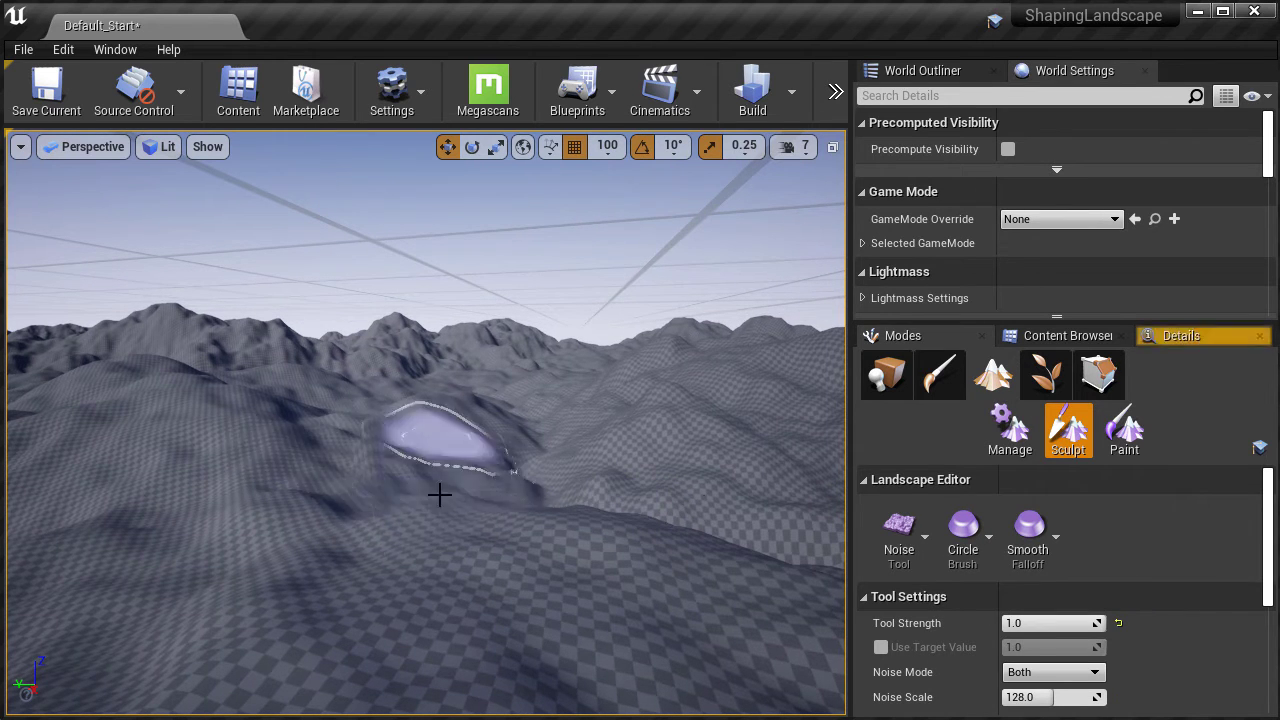
click(1035, 622)
text(.1)
key(Return)
drag(1057, 696, 1026, 697)
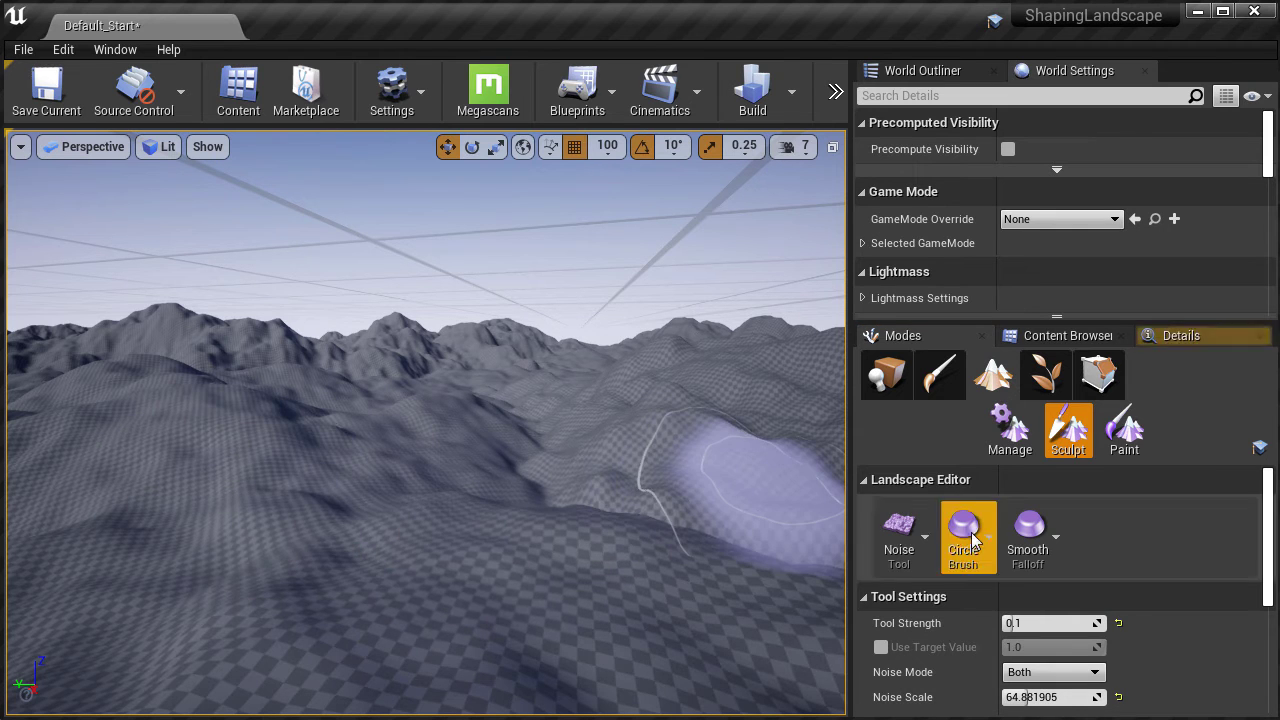
click(905, 535)
click(977, 538)
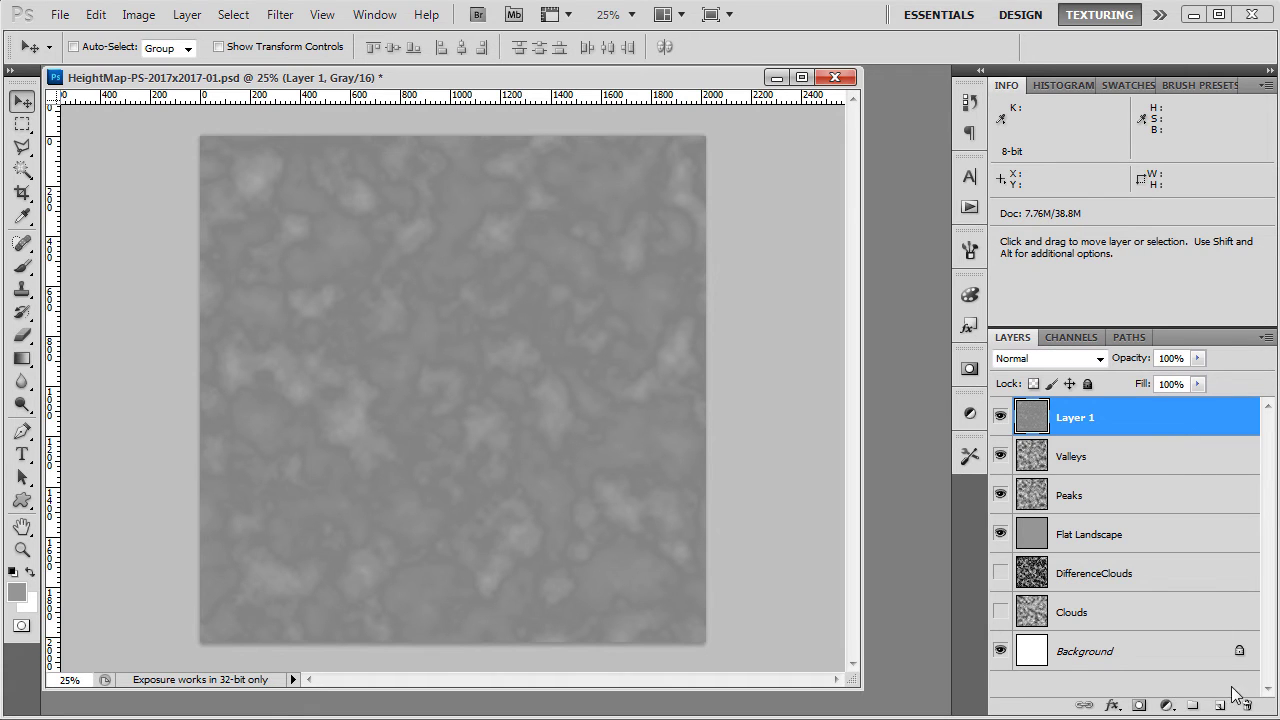
Switch to Photoshop, delete the blurred merged layer, and add a new empty layer above Valleys.
click(1246, 704)
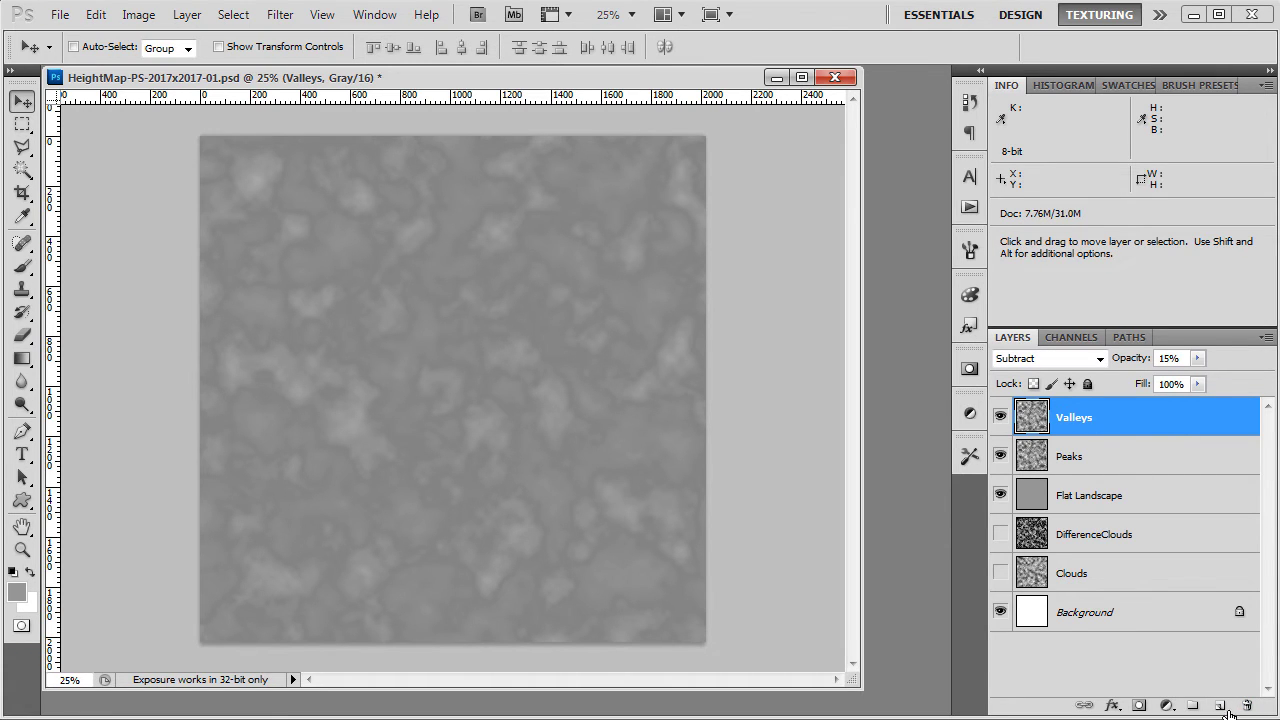
click(1219, 706)
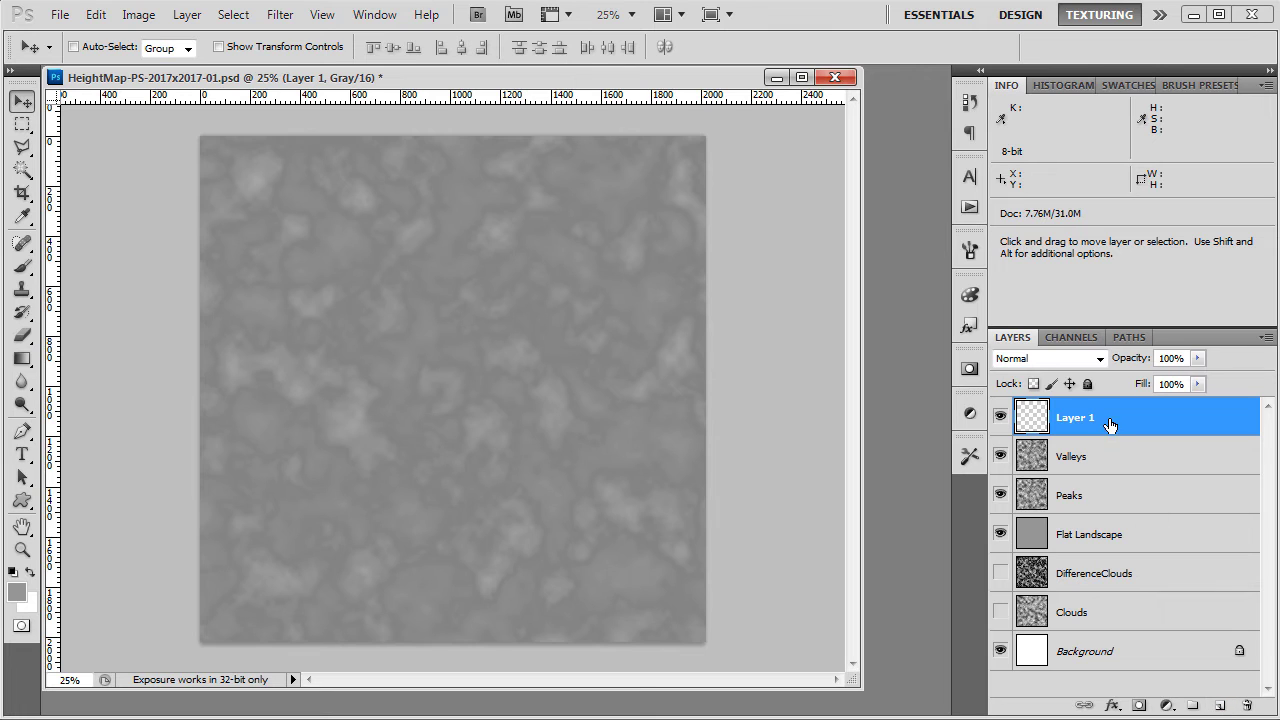
Sample a darker valley grey from the canvas as the foreground color, 868686.
click(16, 592)
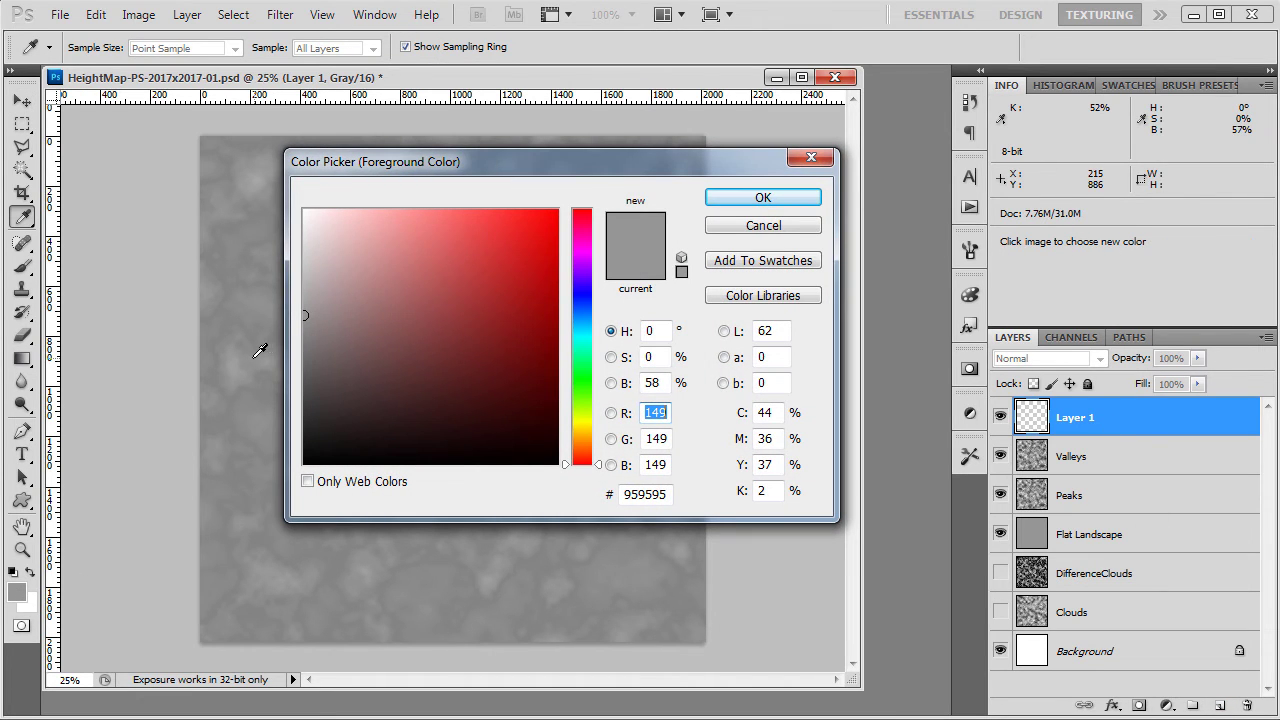
key(ctrl+plus)
click(256, 315)
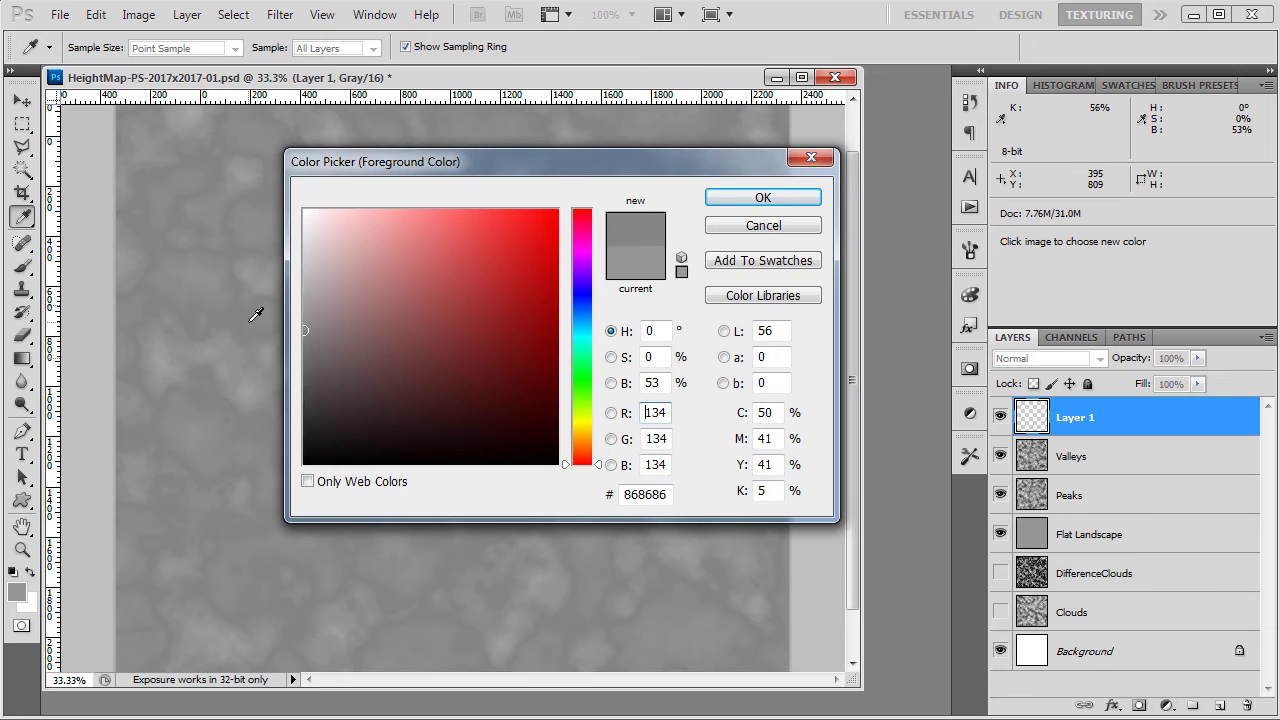
click(763, 197)
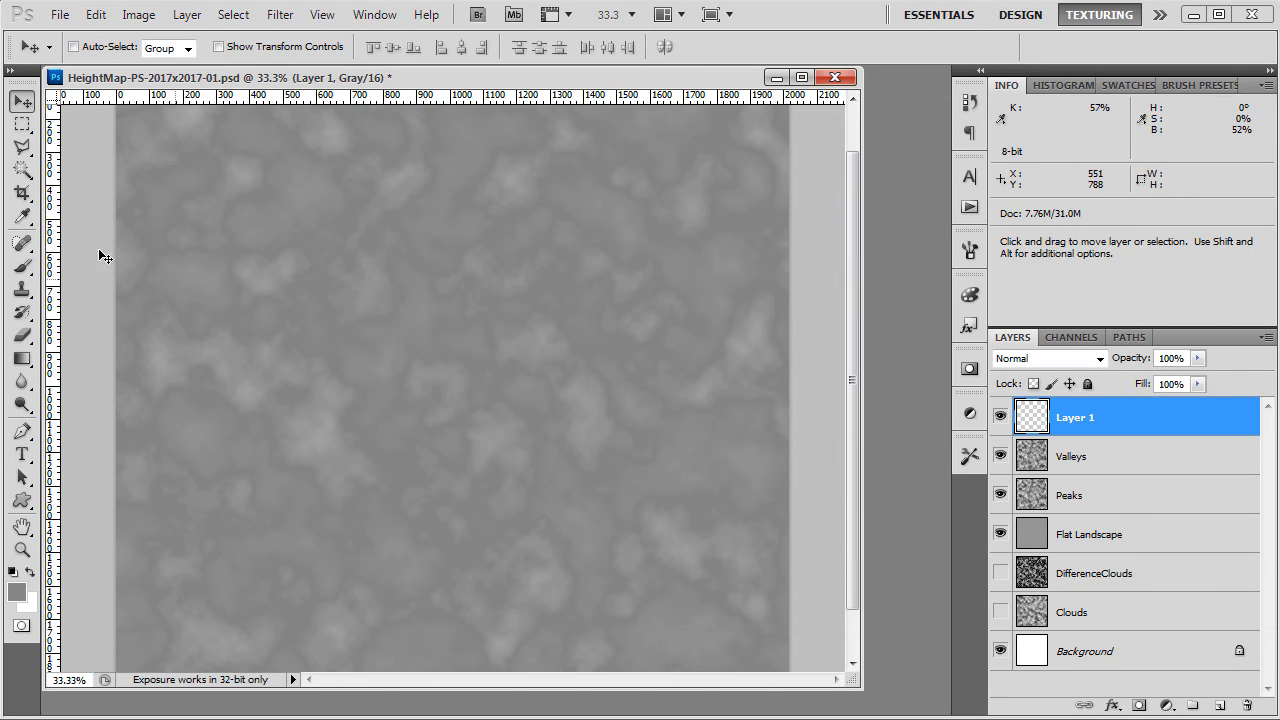
Activate the Brush tool and choose the Soft Round brush tip.
key(b)
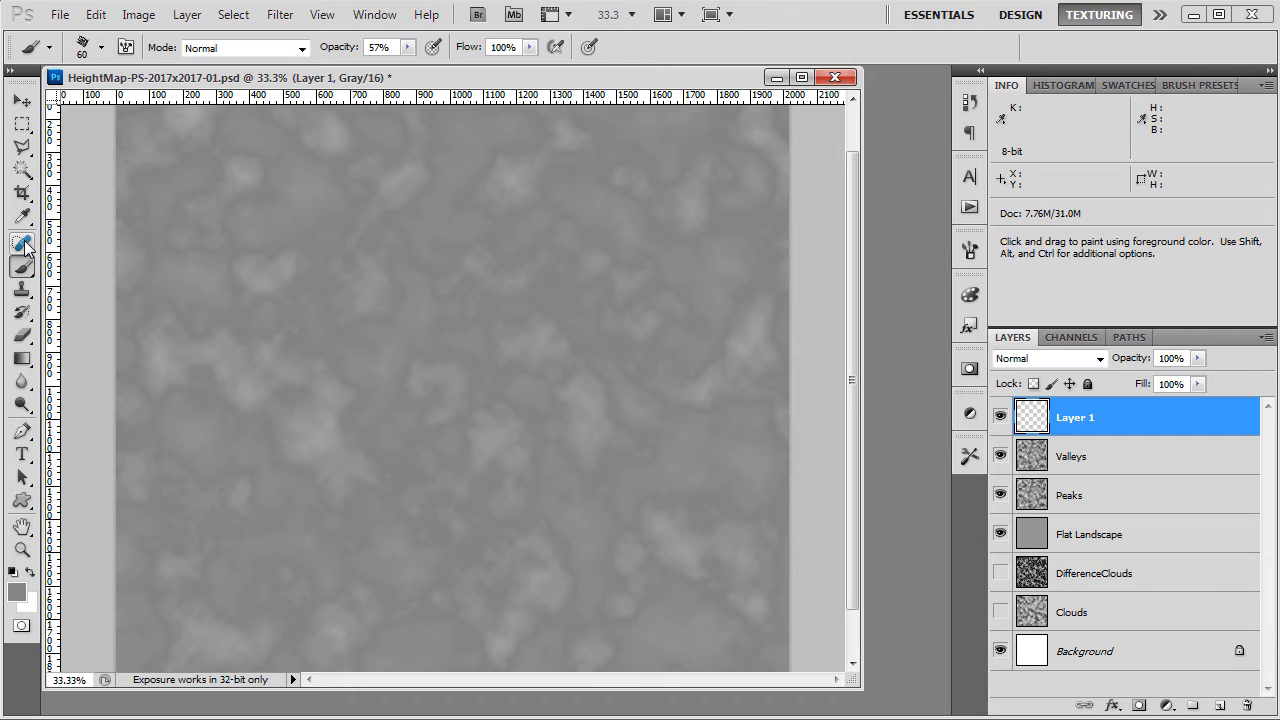
right_click(31, 270)
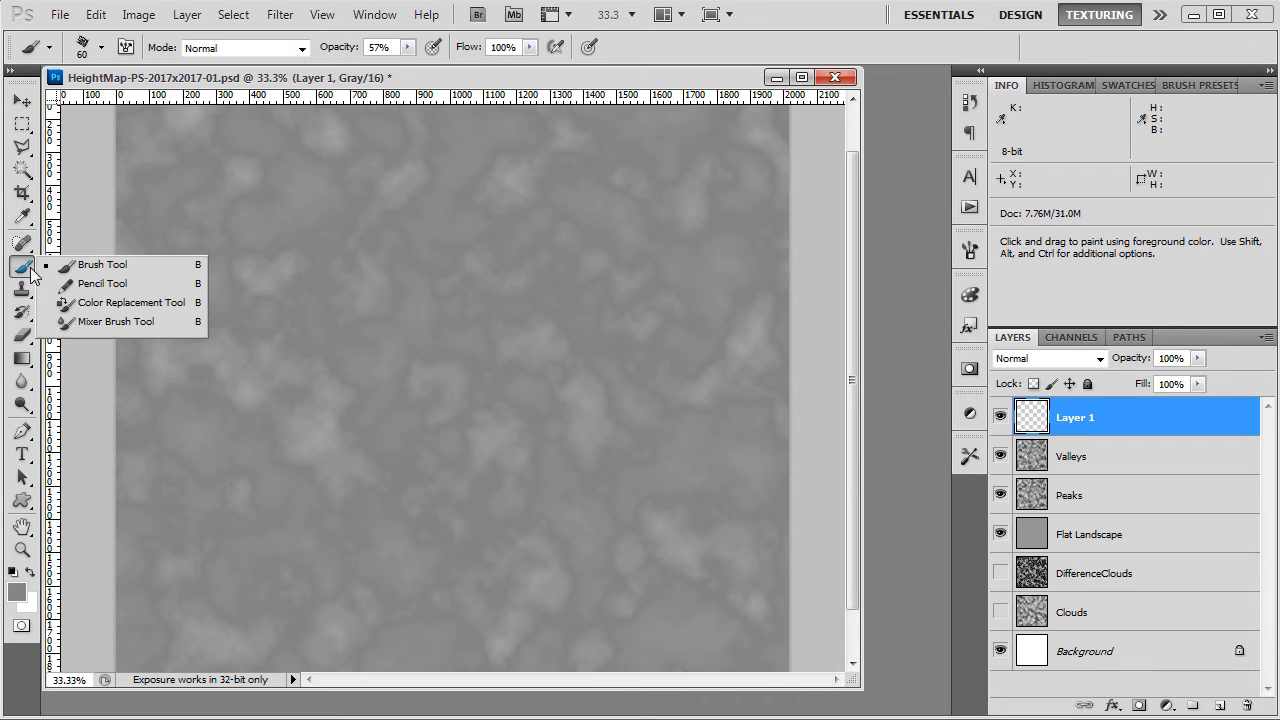
click(116, 270)
click(101, 47)
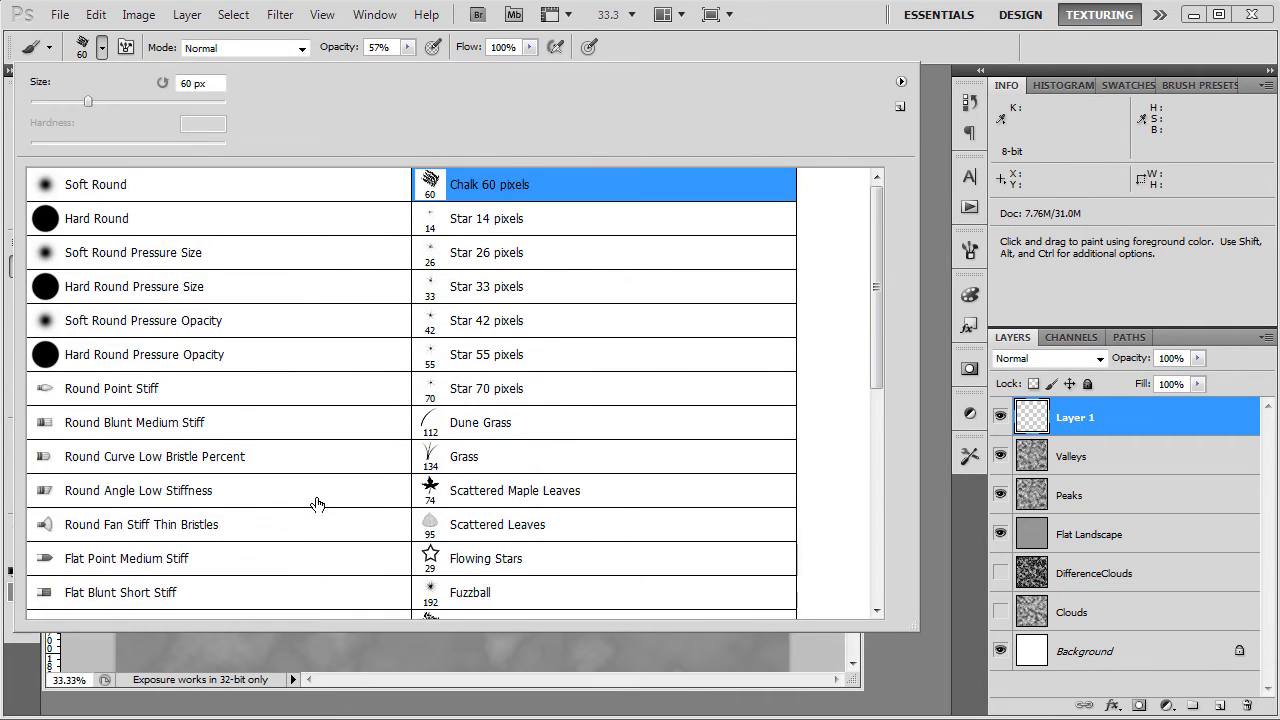
click(99, 200)
click(926, 376)
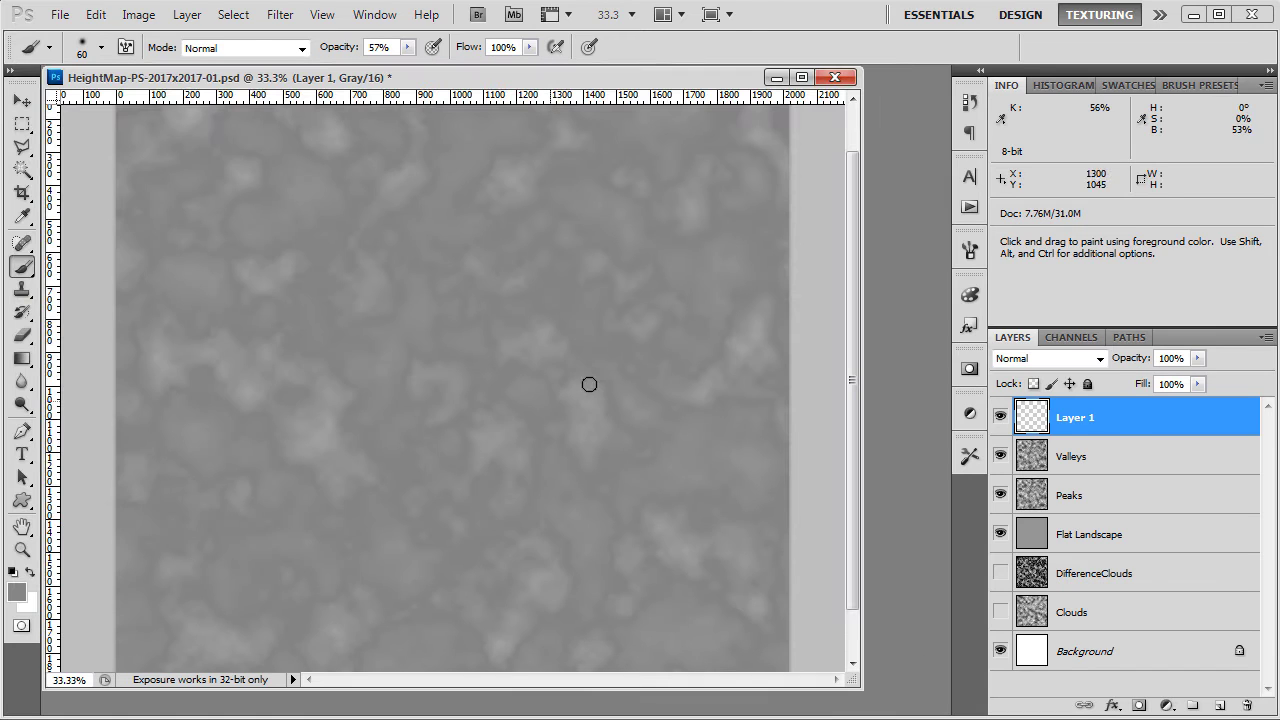
Rename Layer 1 as Path.
double_click(1089, 417)
text(Path)
key(Return)
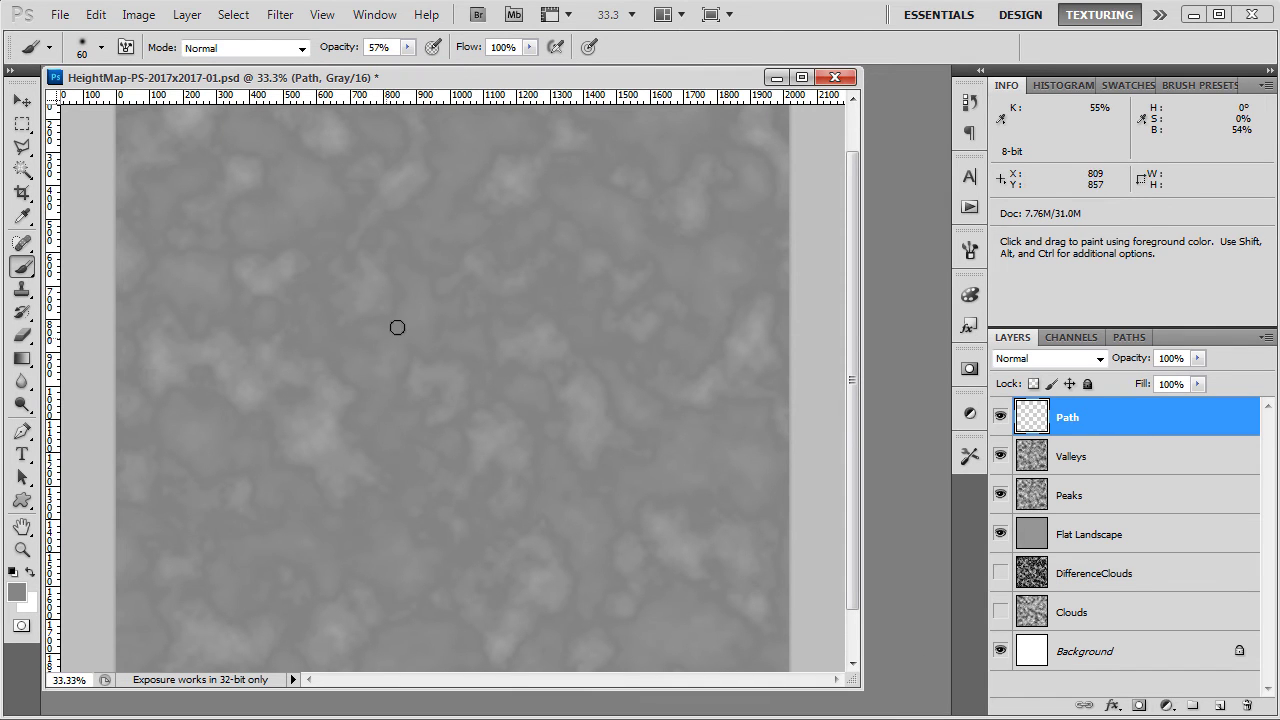
Paint a winding path across the heightmap on the Path layer with a 150 px brush at 76% opacity.
click(408, 47)
click(426, 70)
click(204, 432)
key(bracketleft)
key(bracketleft)
mouse_move(523, 132)
mouse_down()
mouse_move(413, 262)
mouse_move(378, 516)
mouse_move(293, 499)
mouse_up()
Save the heightmap with the painted path as a PNG over the existing heightmap file in the Textures folder.
key(ctrl+shift+s)
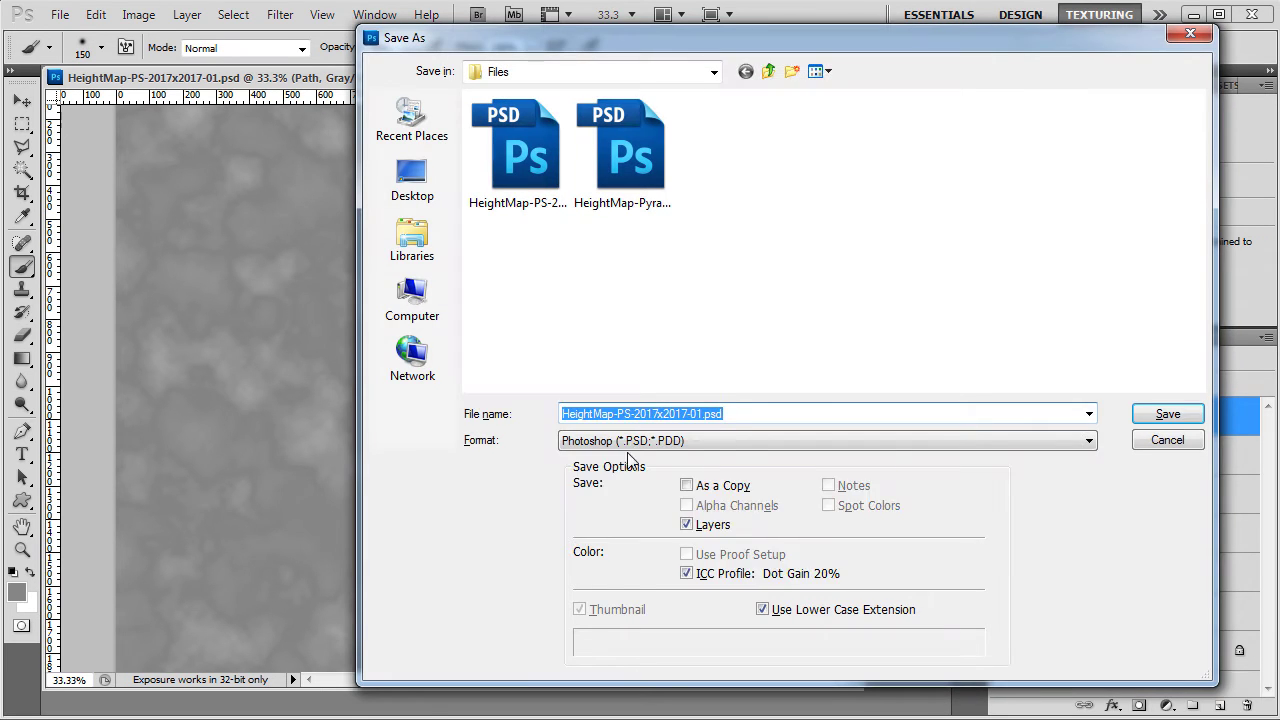
click(711, 440)
click(600, 554)
click(768, 71)
double_click(706, 170)
click(486, 157)
key(Return)
click(629, 178)
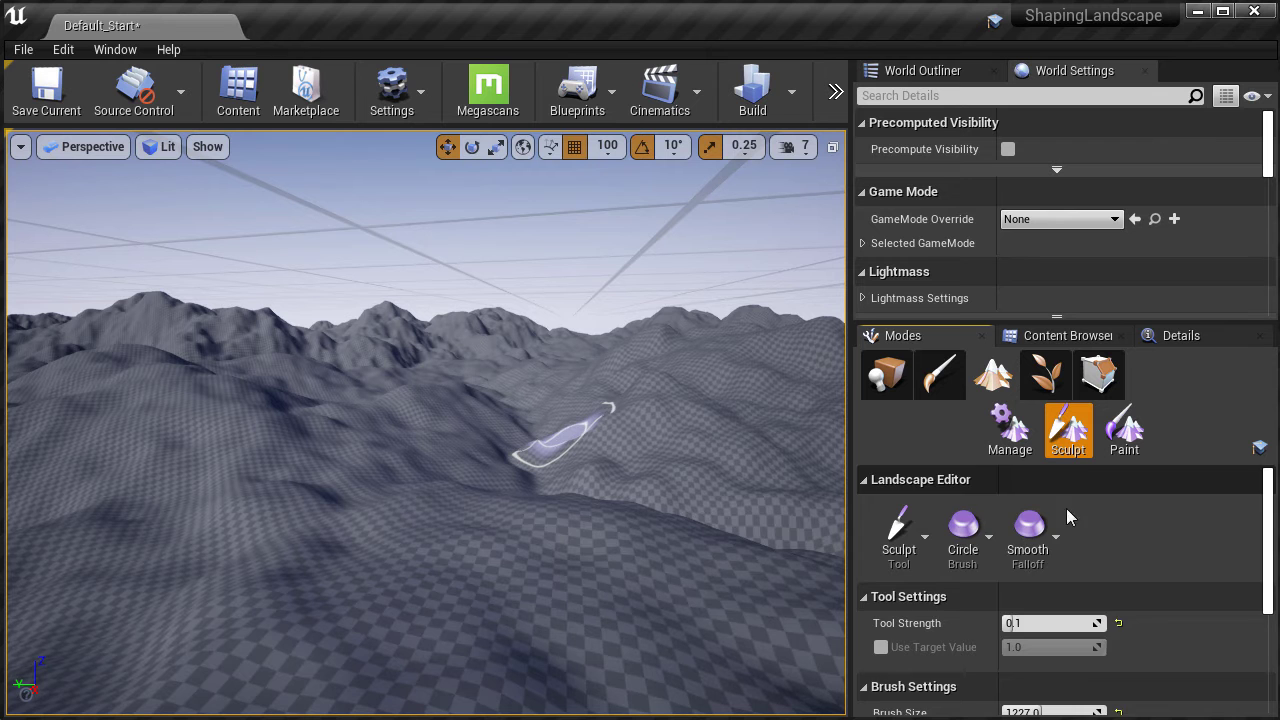
Switch to Unreal, reimport the heightmap into the landscape, and inspect the flattened path in the full-screen viewport.
scroll(1067, 517, down, 4)
right_click(957, 674)
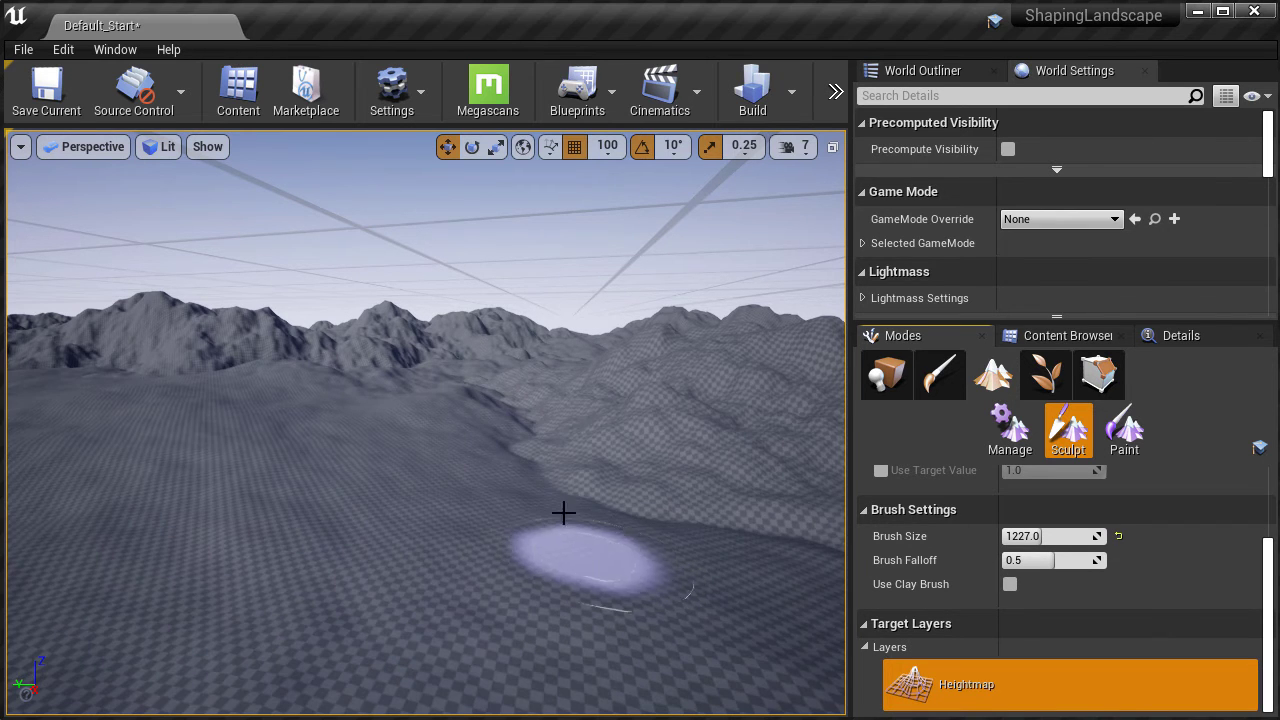
mouse_move(554, 500)
mouse_down()
mouse_move(554, 540)
mouse_move(610, 580)
mouse_up()
key(F11)
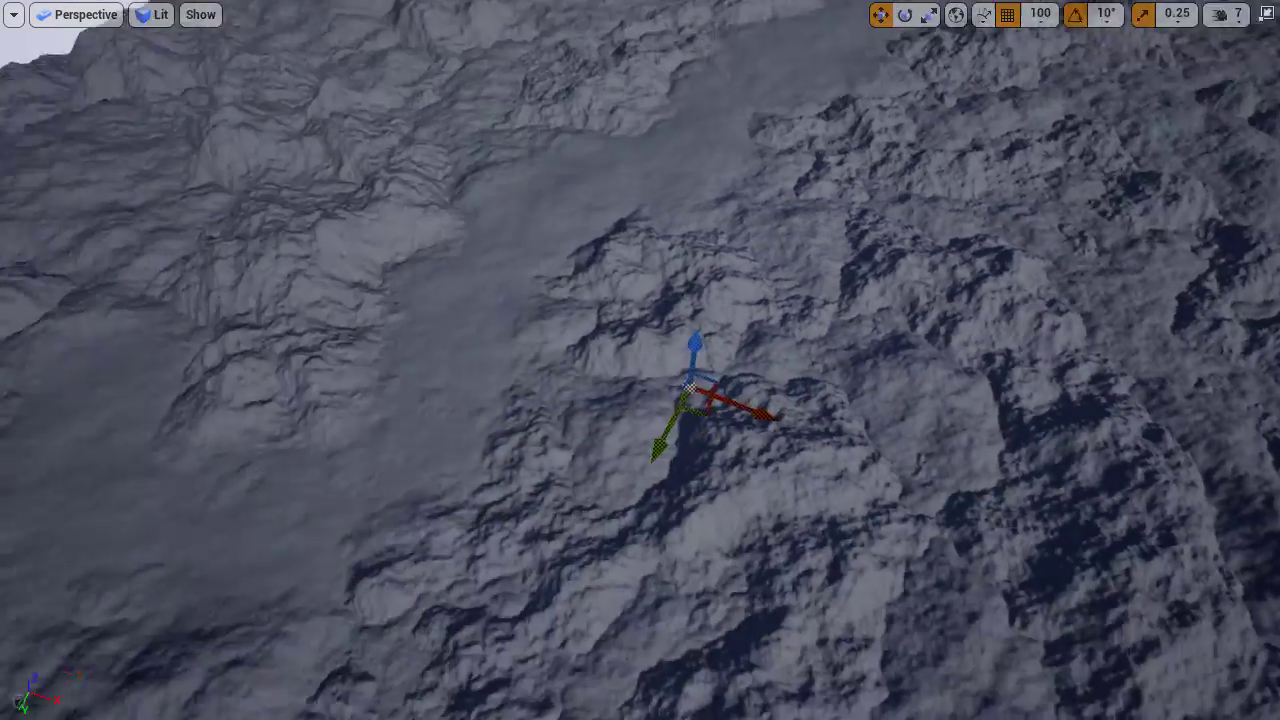
drag(640, 360, 700, 400)
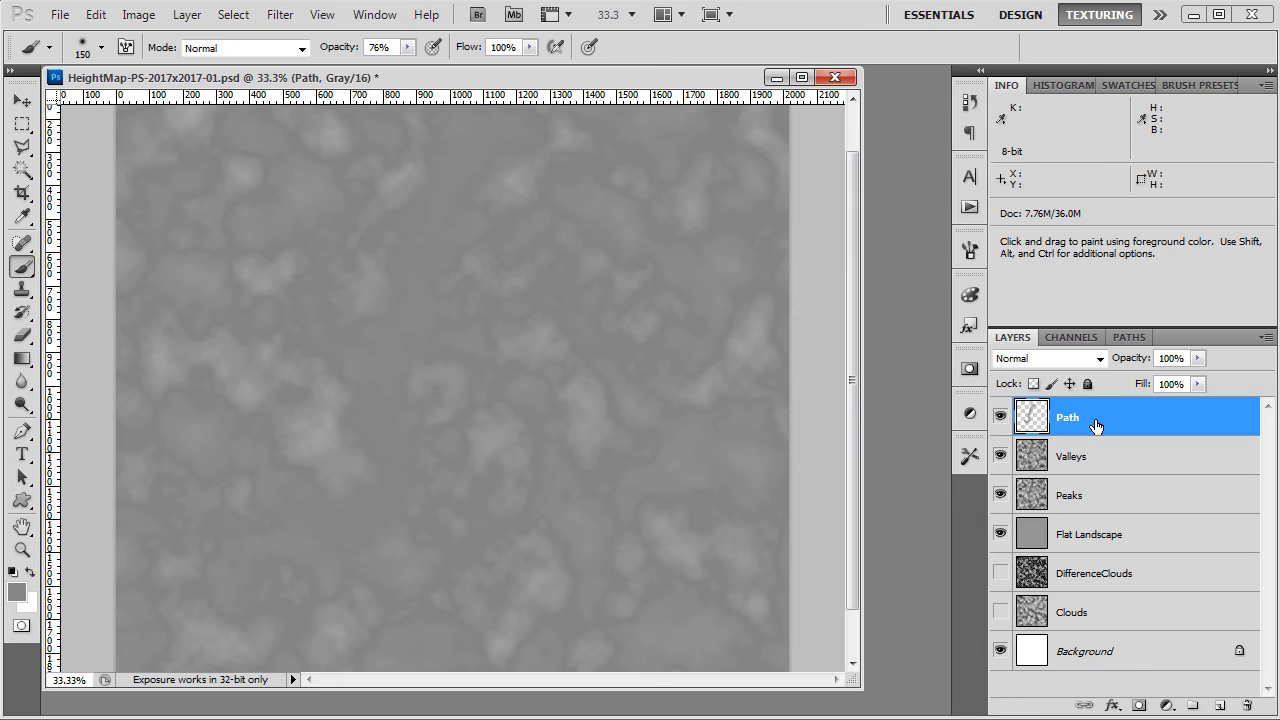
Switch to Photoshop, fill the Path layer's painted pixels with a much darker grey, and clear the selection.
ctrl+click(1030, 418)
click(16, 592)
click(290, 390)
drag(290, 390, 290, 400)
click(749, 196)
key(alt+BackSpace)
key(ctrl+d)
Save the darkened-path heightmap as a PNG over the existing heightmap in the UE4-Deserts Textures folder.
key(ctrl+shift+s)
click(641, 440)
click(621, 556)
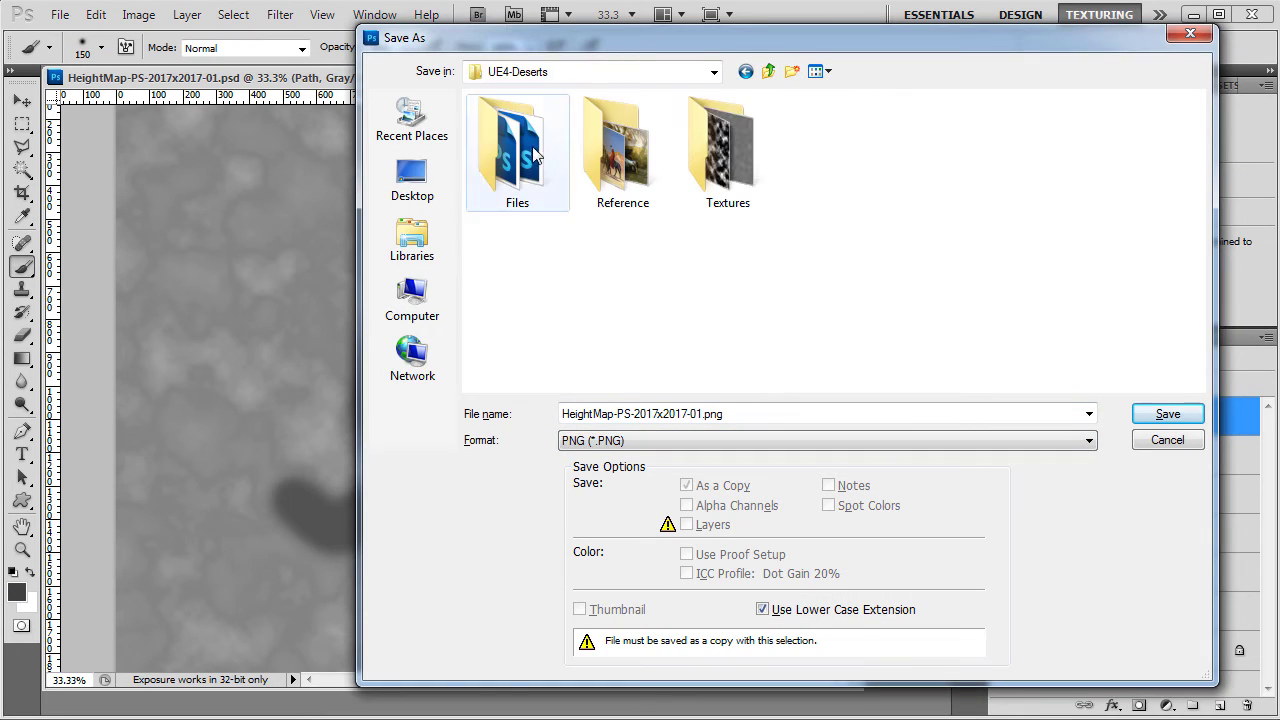
double_click(651, 157)
click(538, 140)
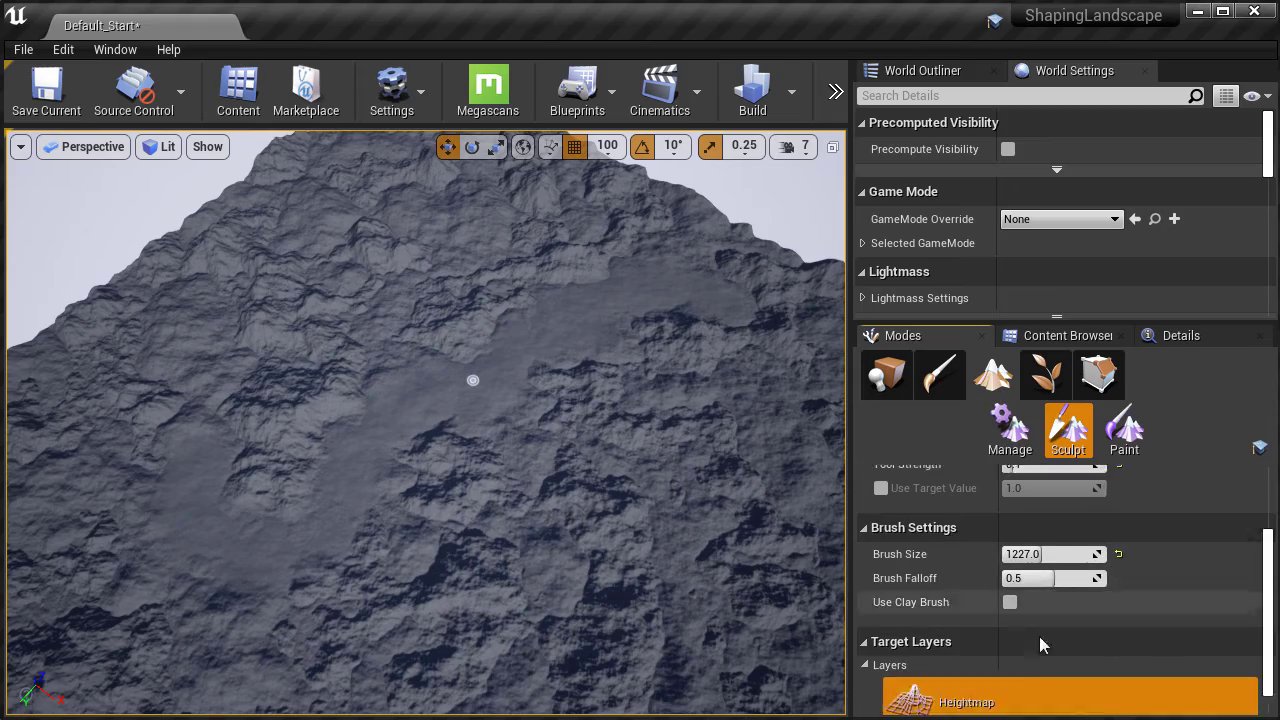
Reimport the darkened-path heightmap into the Unreal landscape and fly along the carved canyon and surrounding terrain in the full-screen viewport.
right_click(905, 668)
click(950, 711)
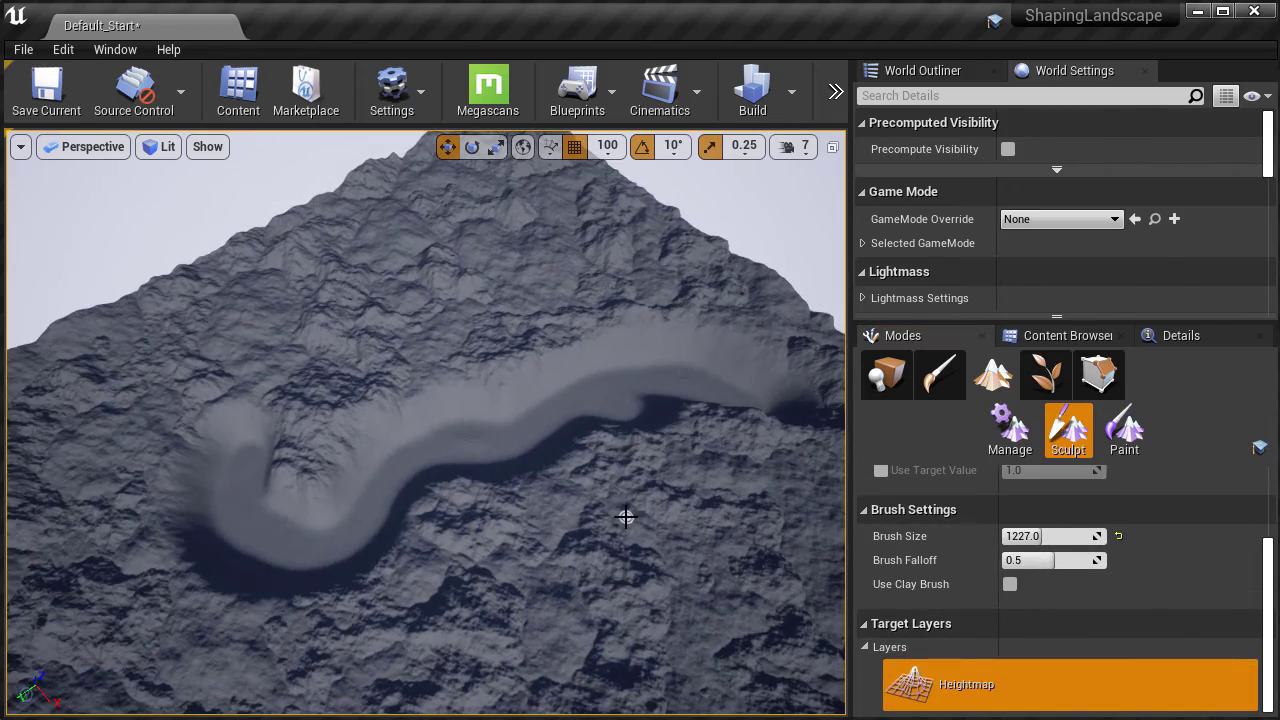
key(F11)
drag(624, 517, 480, 517)
key(w)
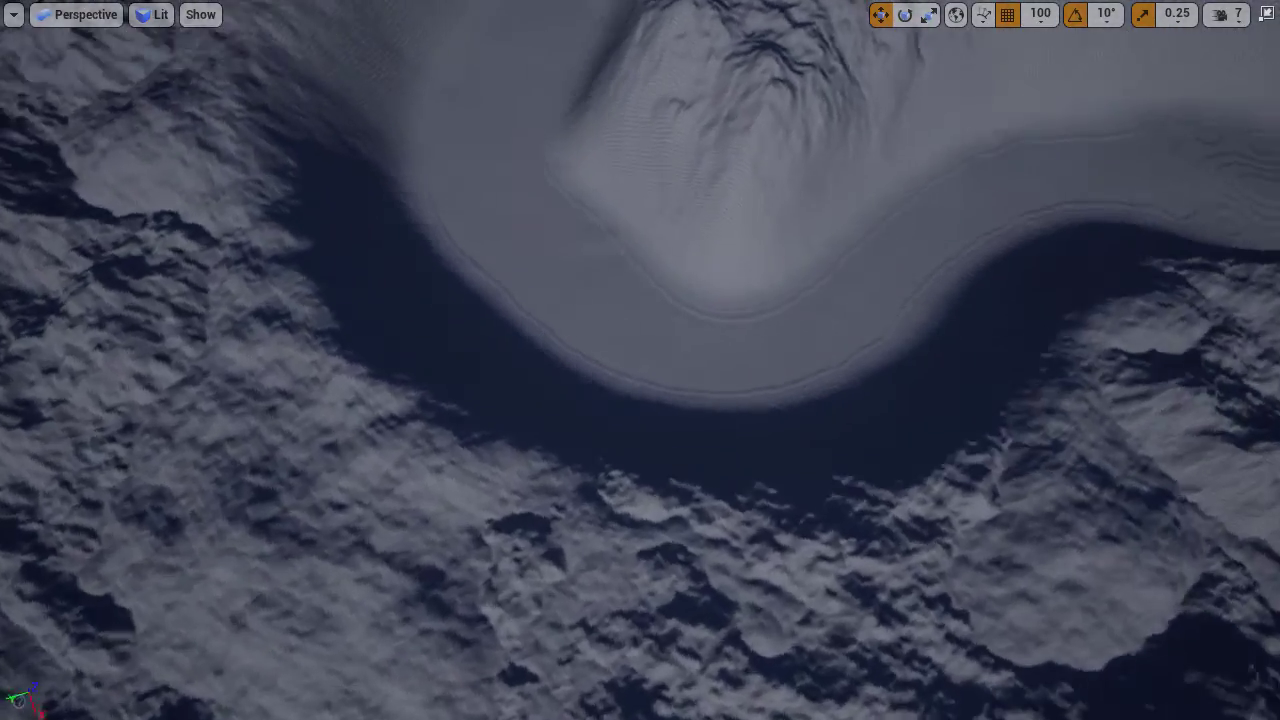
key(w)
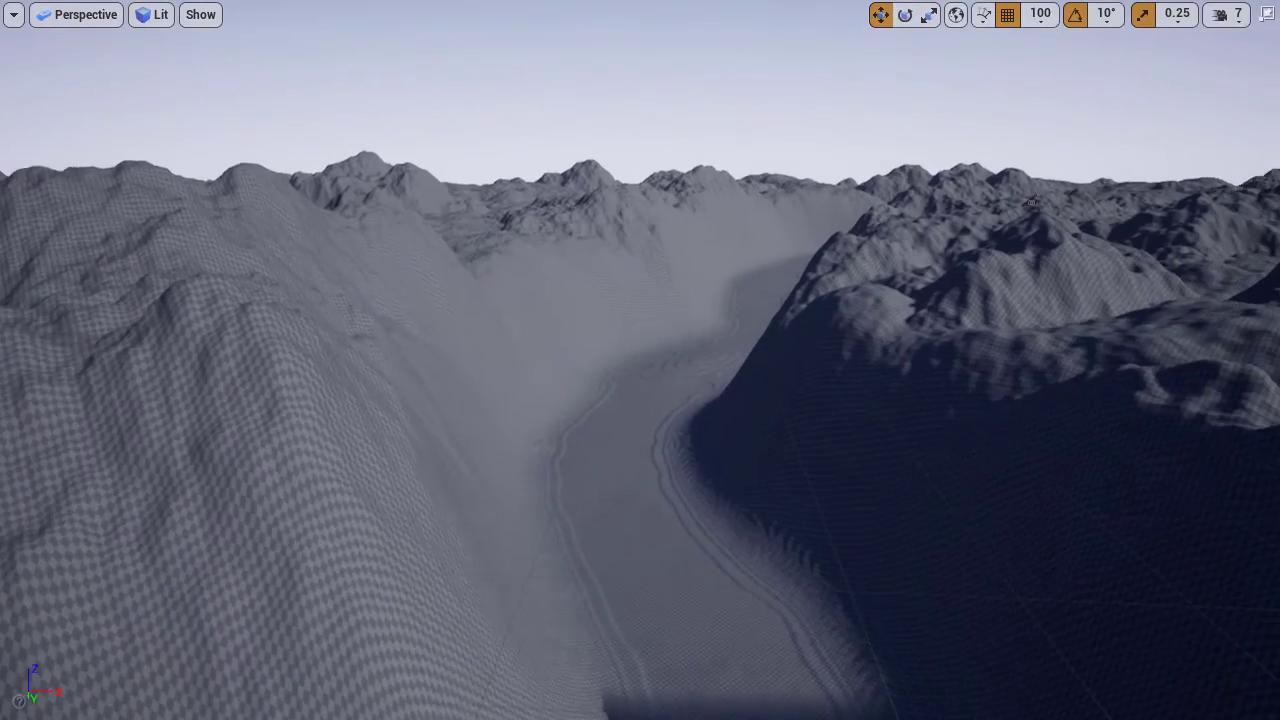
key(w)
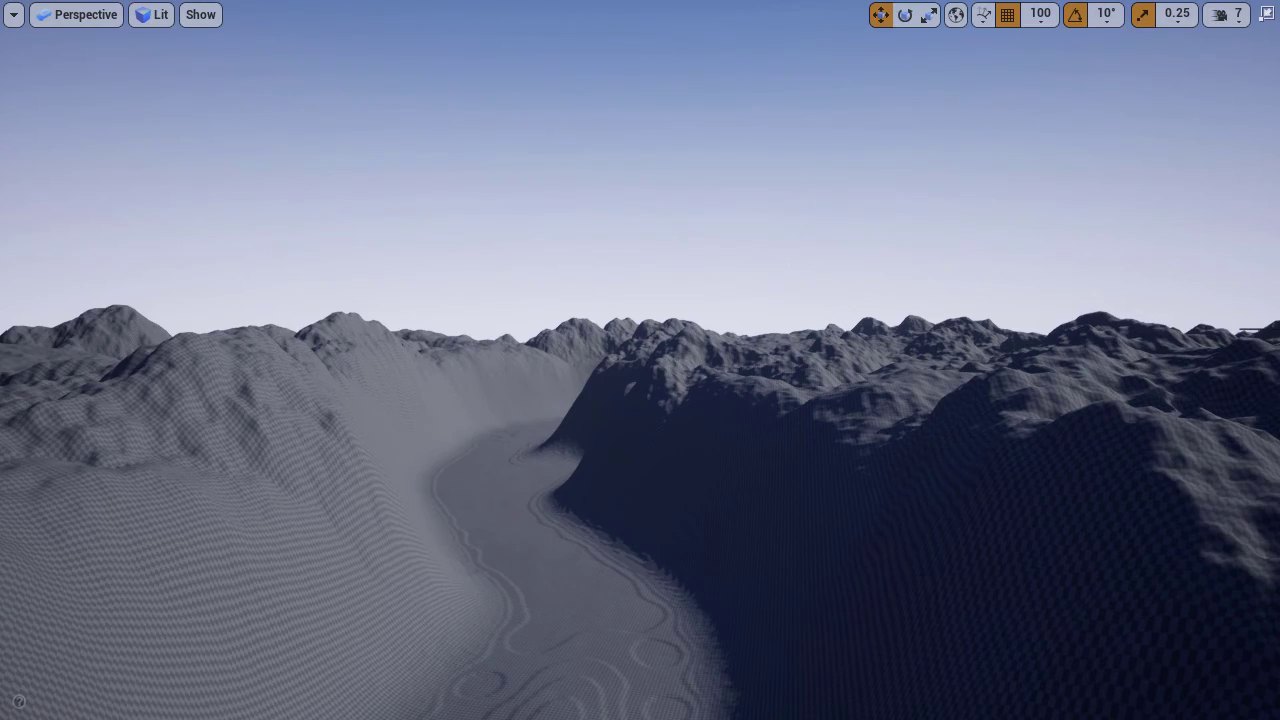
key(w)
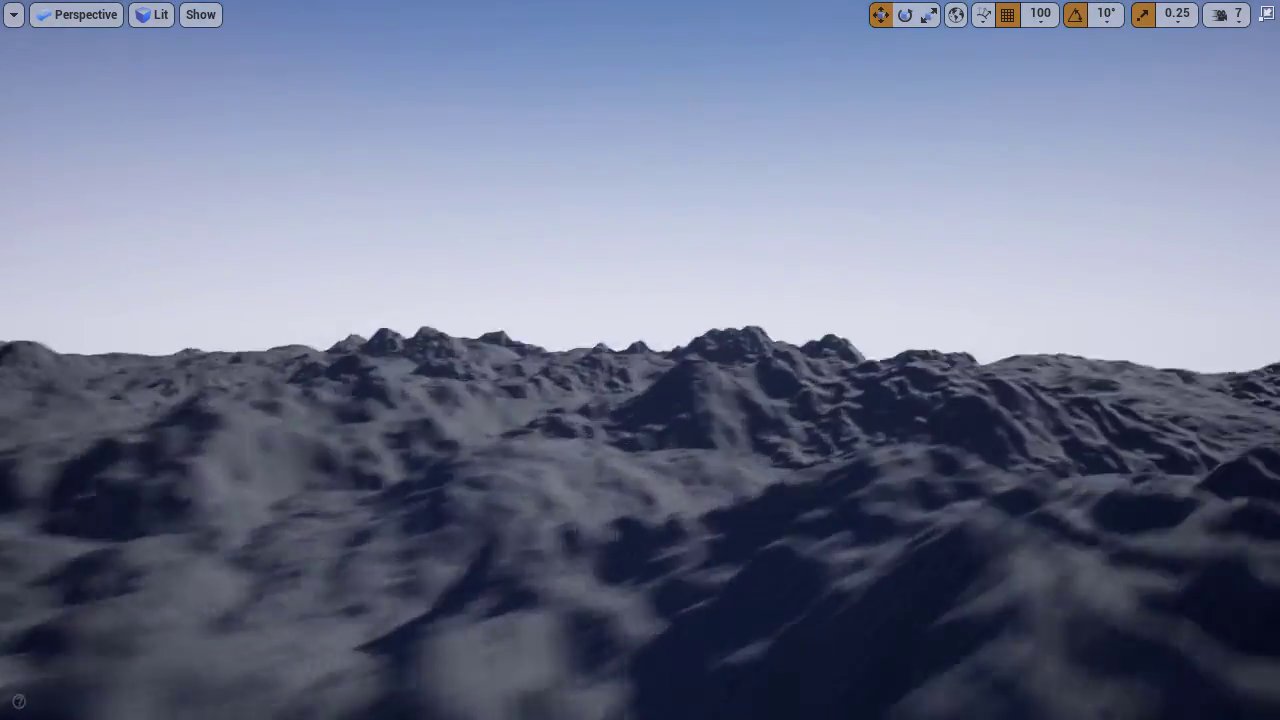
key(w)
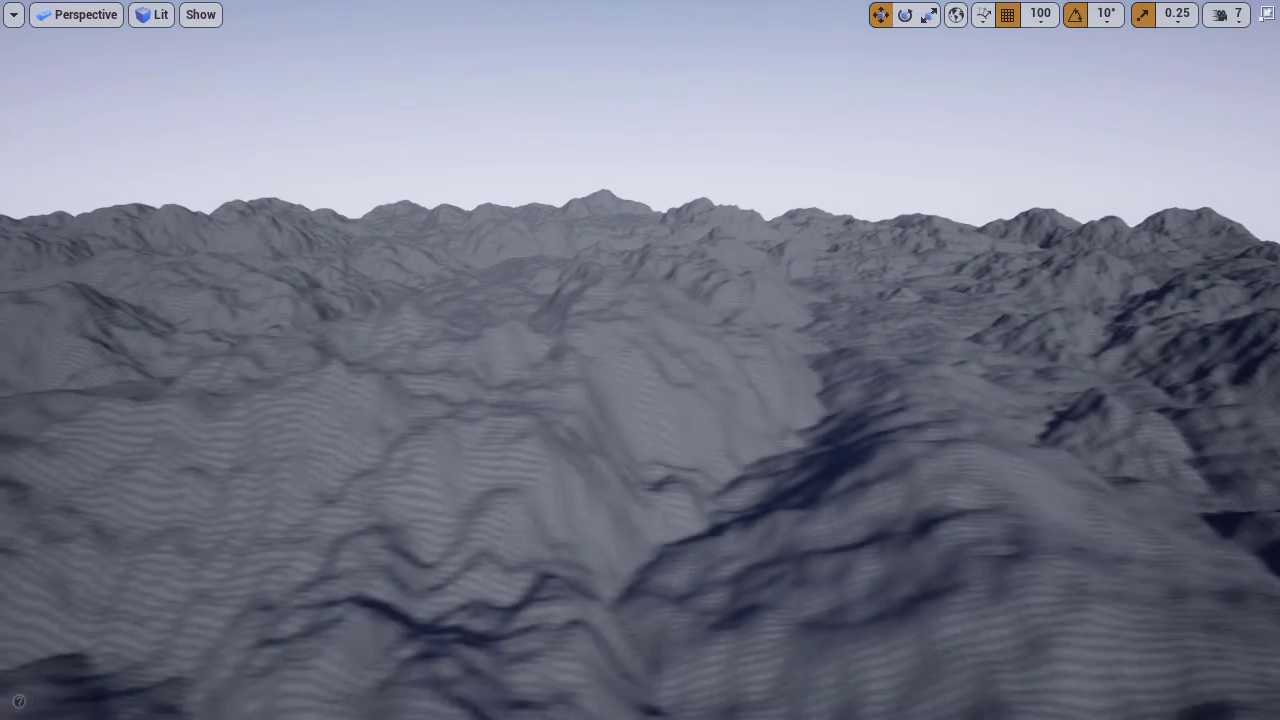
key(w)
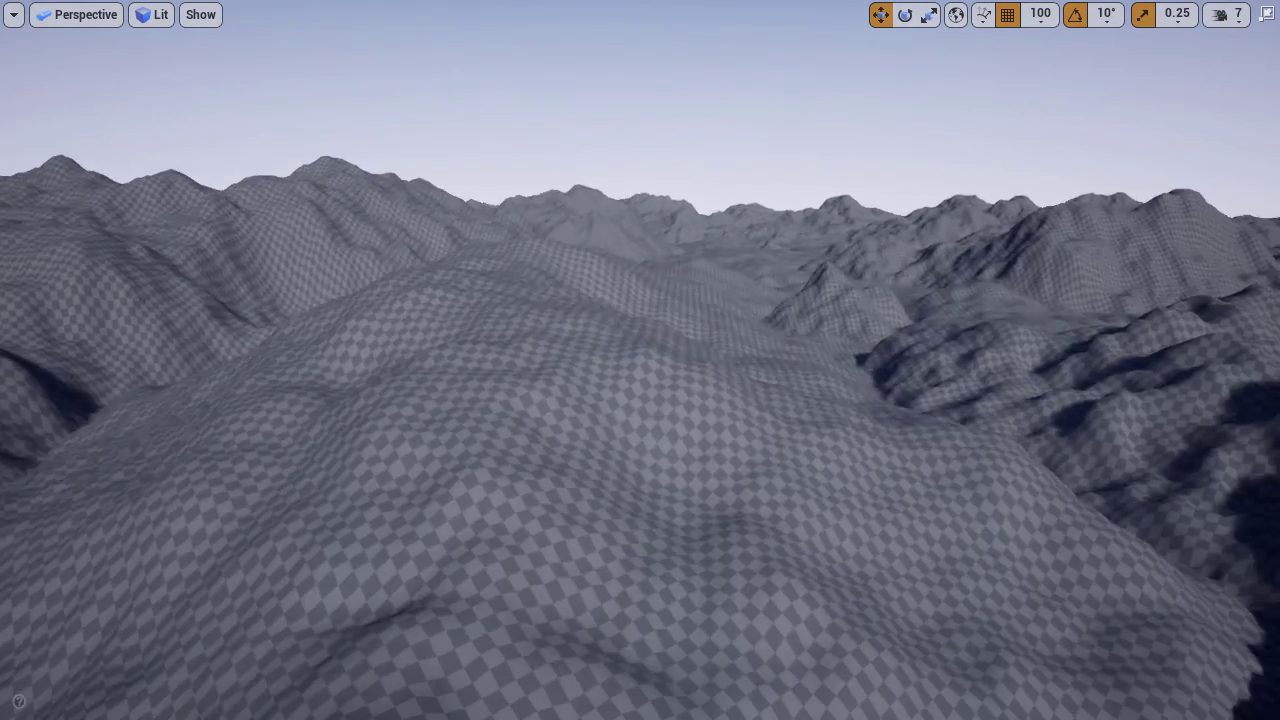